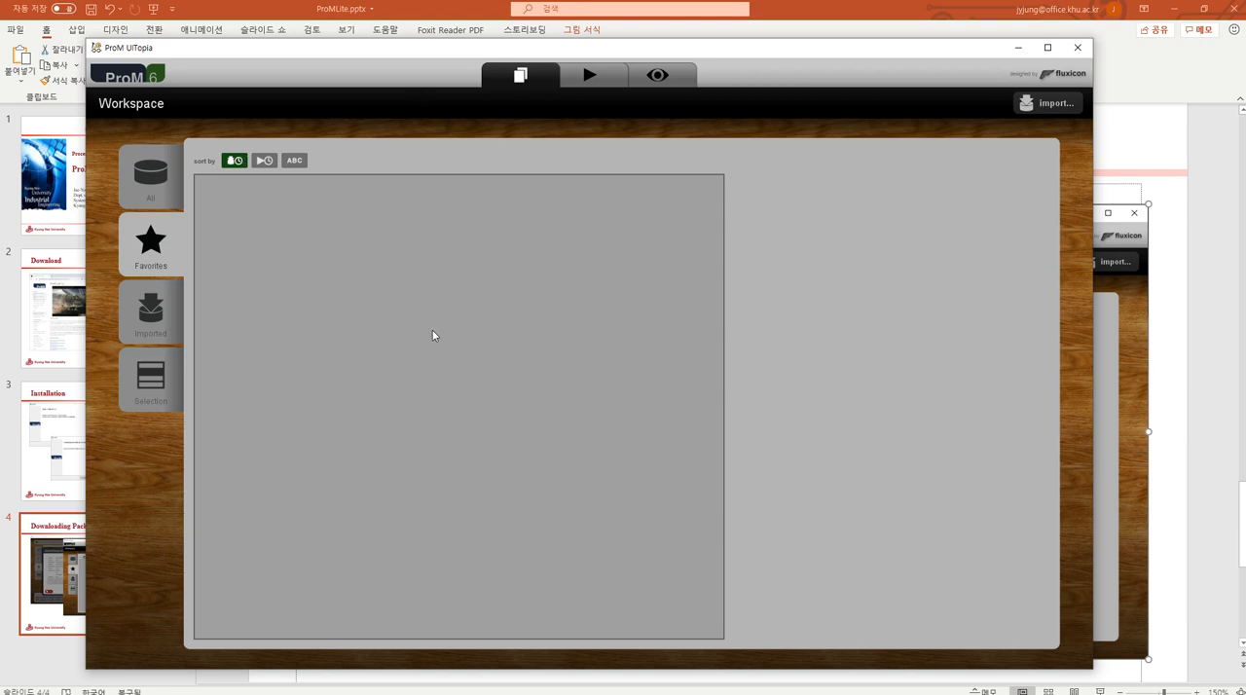
Look through the workspace's Imported, Selection and All resource lists.
mouse_move(12, 689)
click(145, 320)
click(152, 388)
click(156, 182)
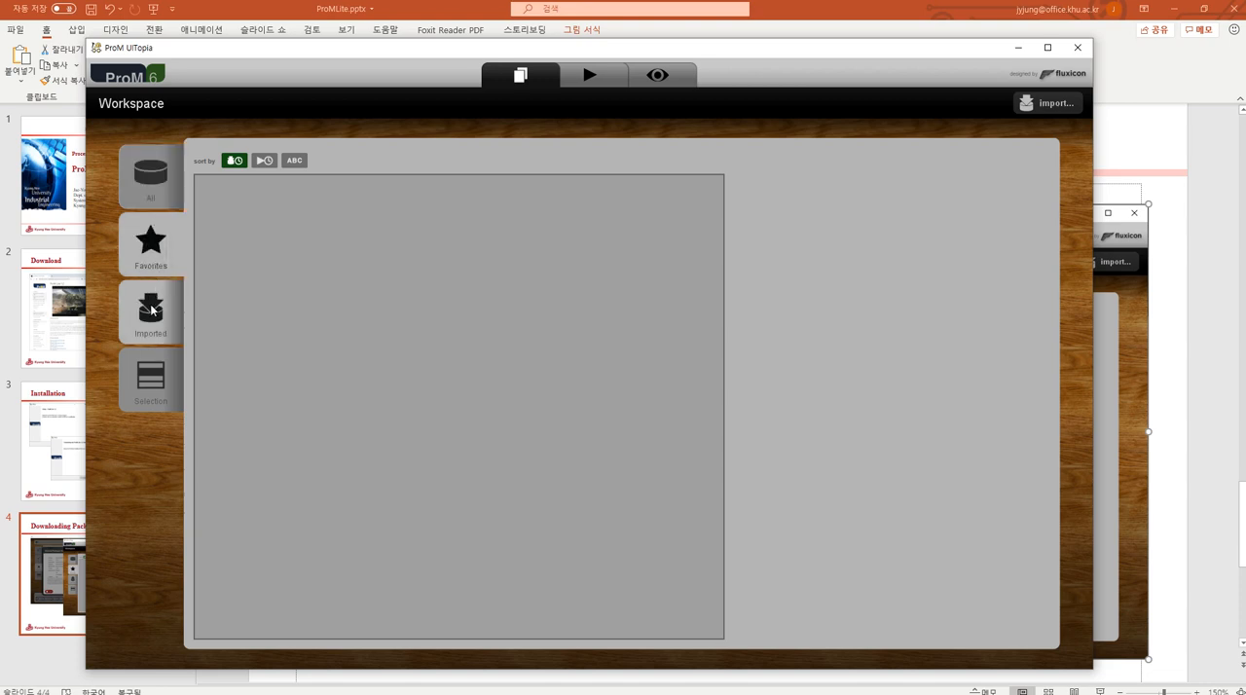
click(159, 397)
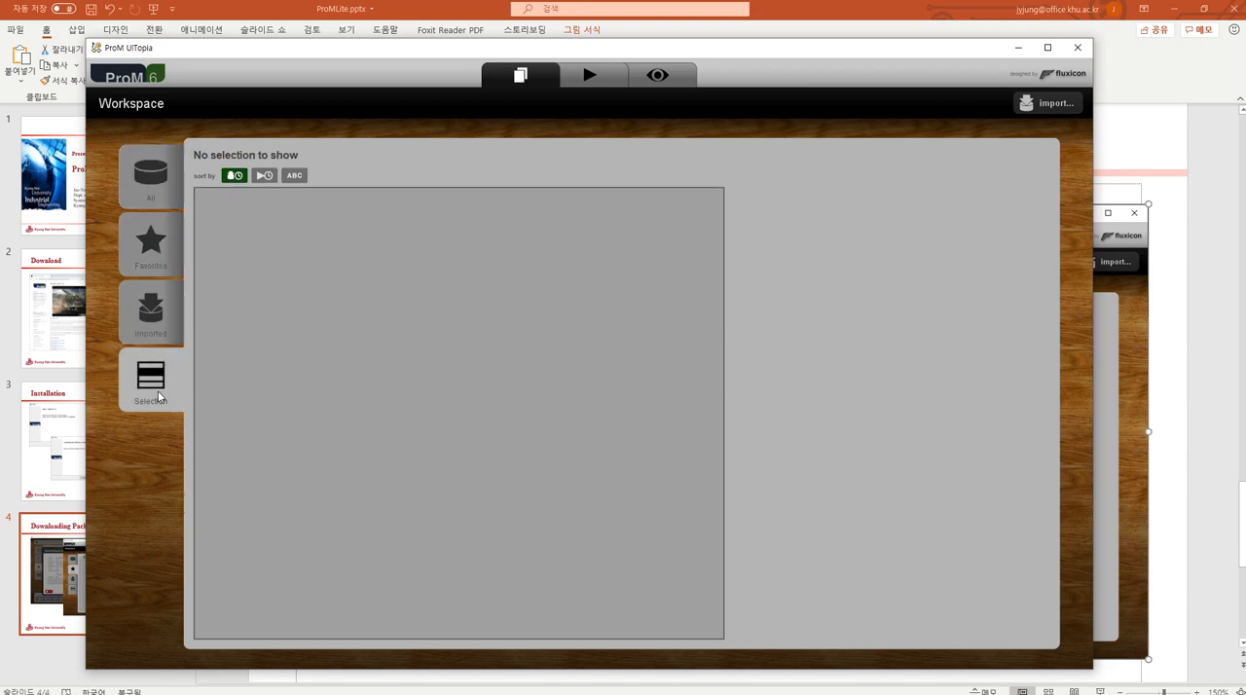
click(163, 185)
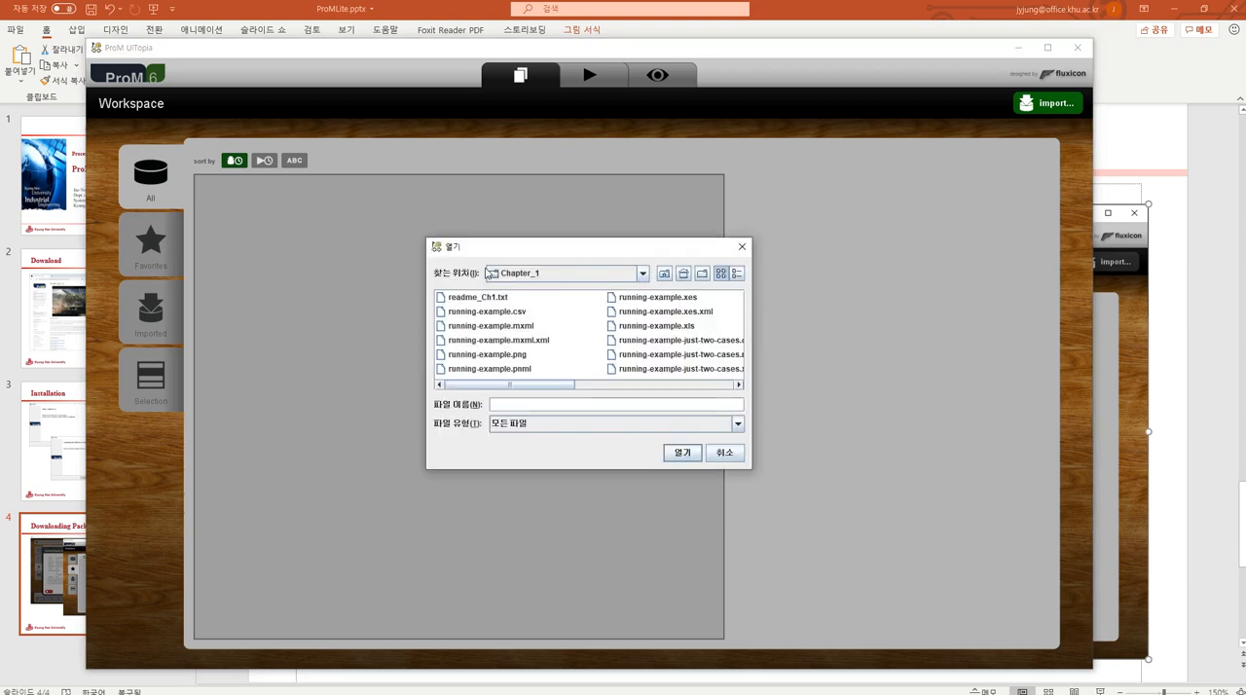
Choose the Chapter_1 folder inside event-logs-process-mining-book as the location to import from.
click(643, 274)
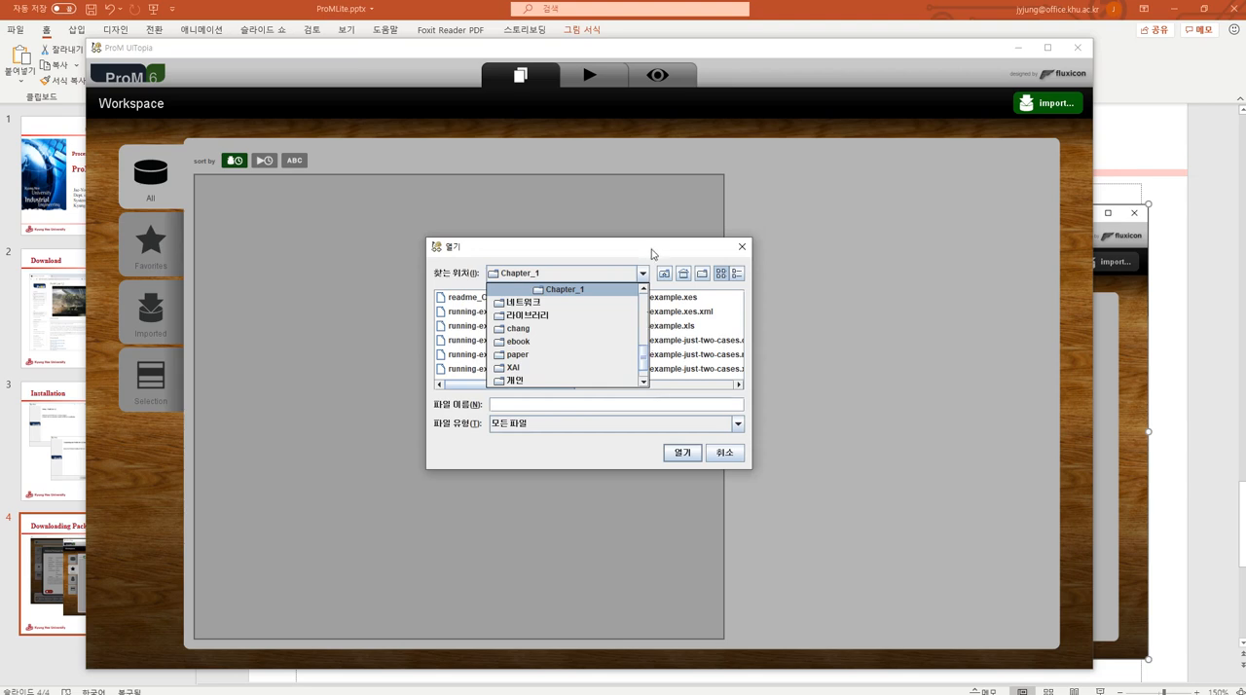
click(656, 254)
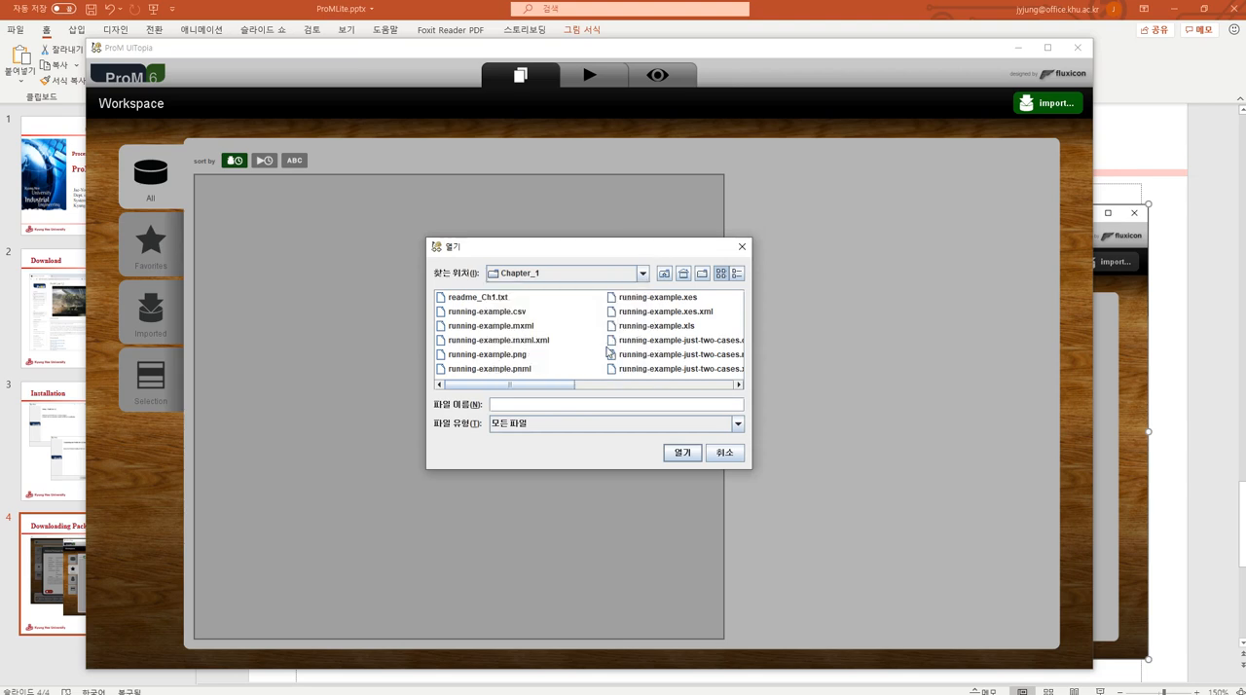
click(643, 273)
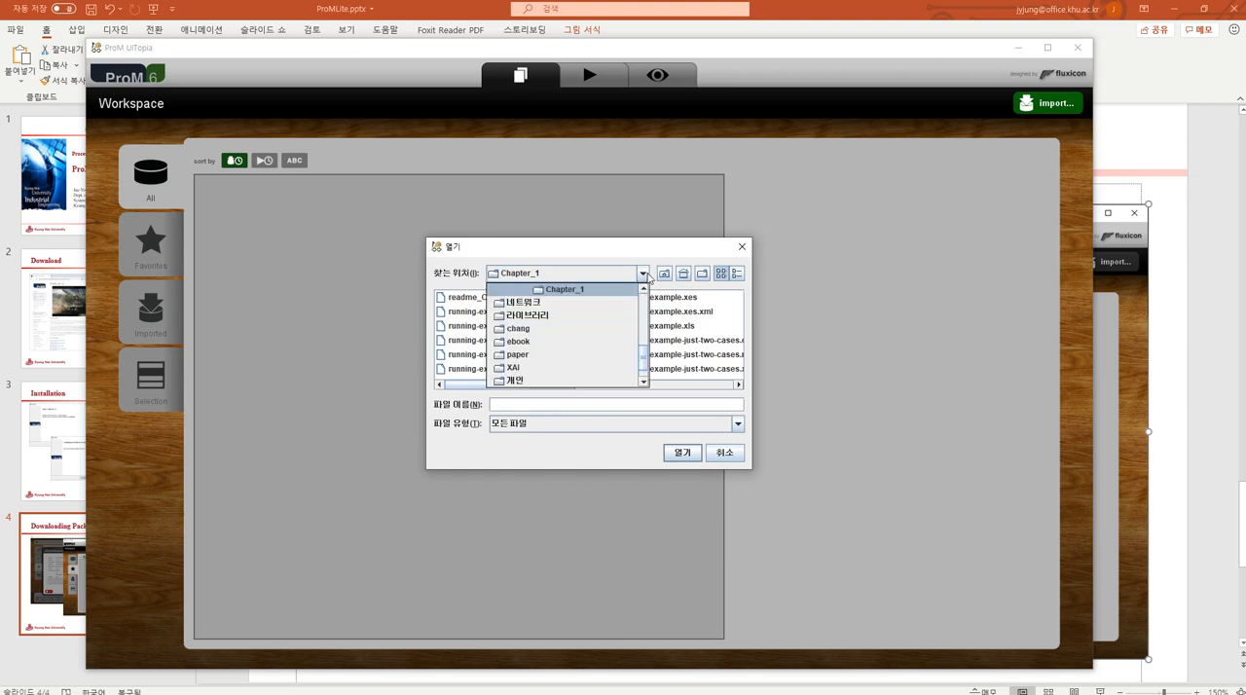
click(645, 290)
click(644, 289)
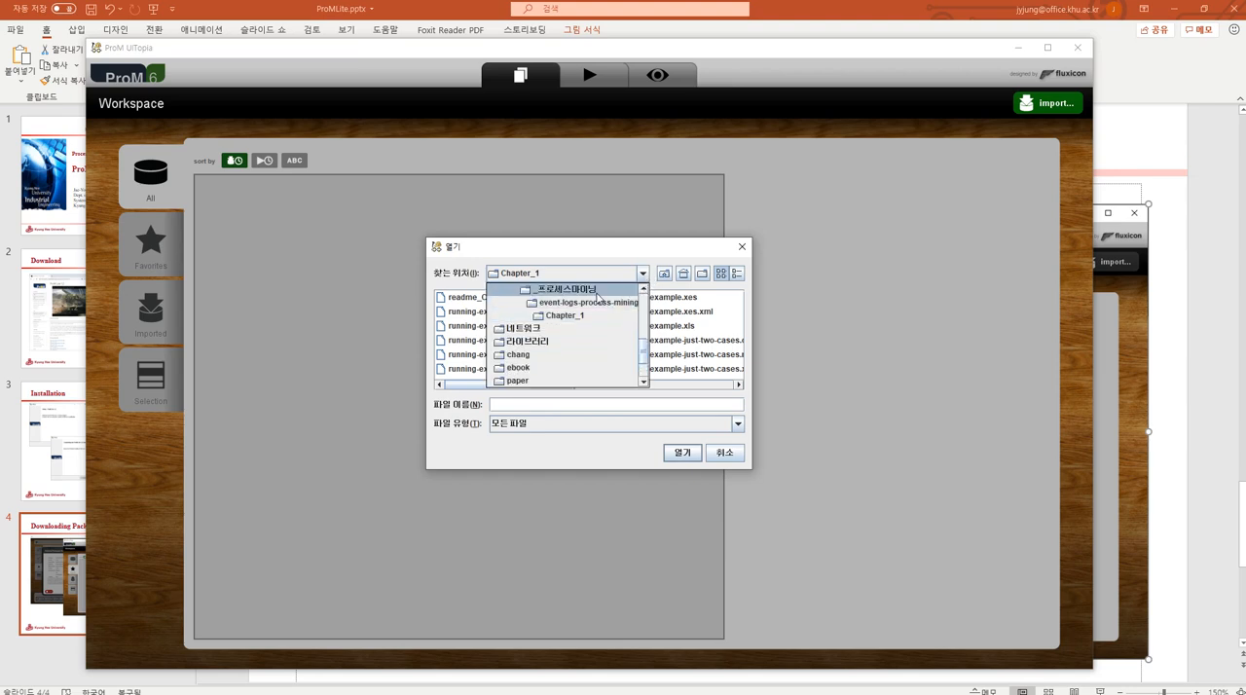
click(596, 317)
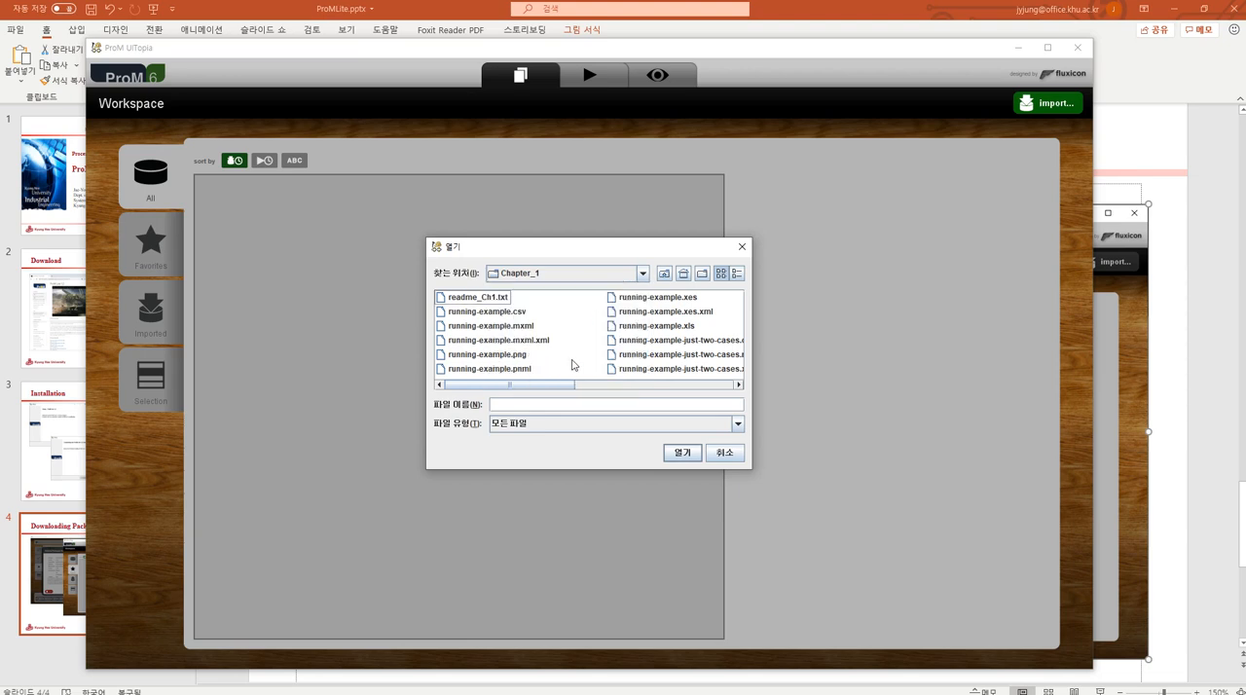
Import running-example.csv from the Chapter_1 folder into the workspace.
drag(558, 385, 529, 369)
click(519, 312)
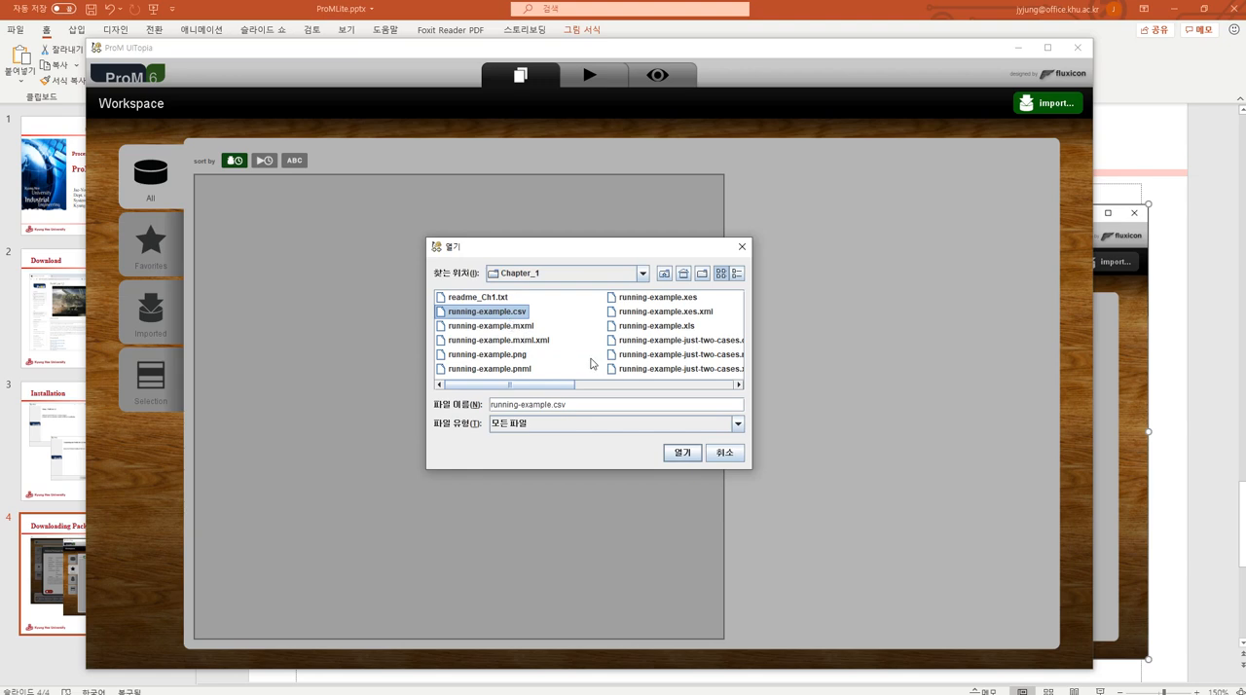
click(530, 330)
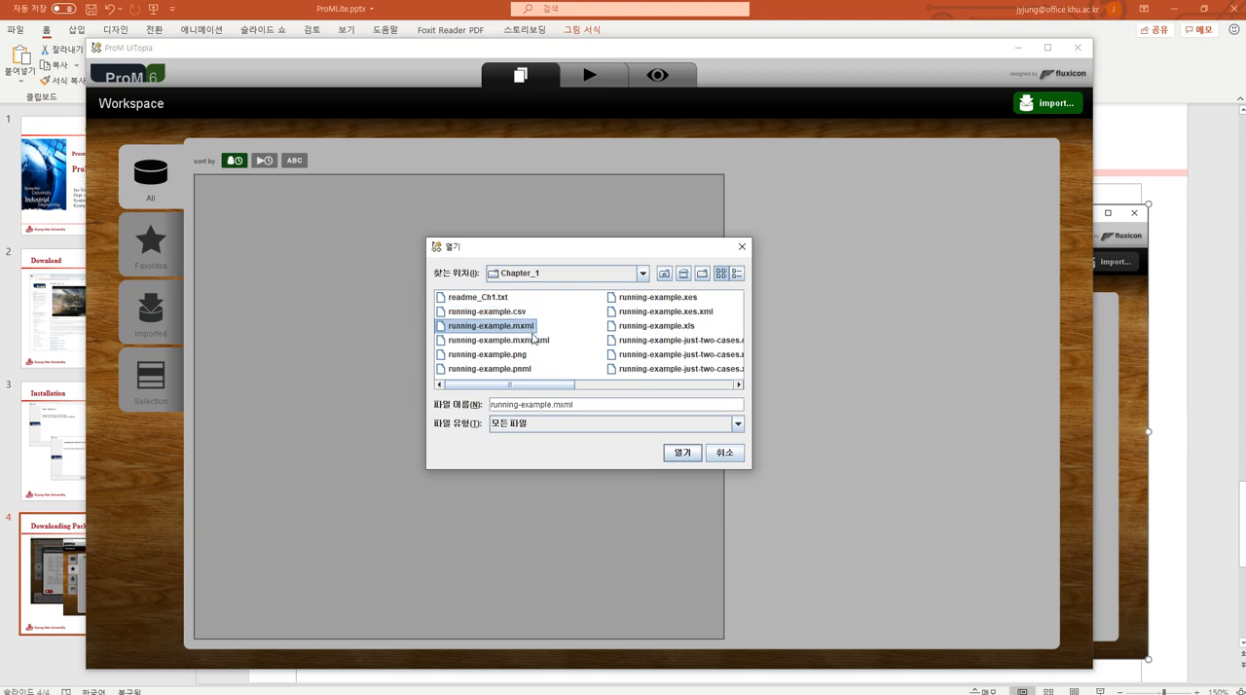
click(671, 299)
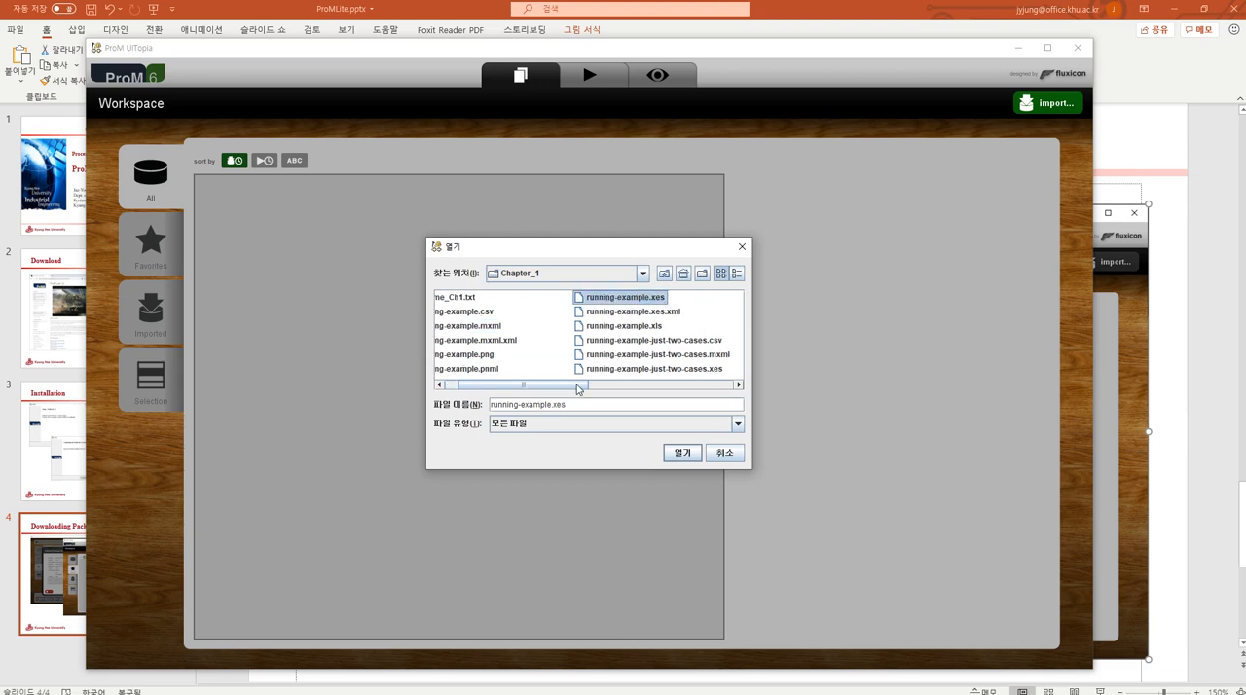
drag(582, 386, 511, 390)
click(523, 316)
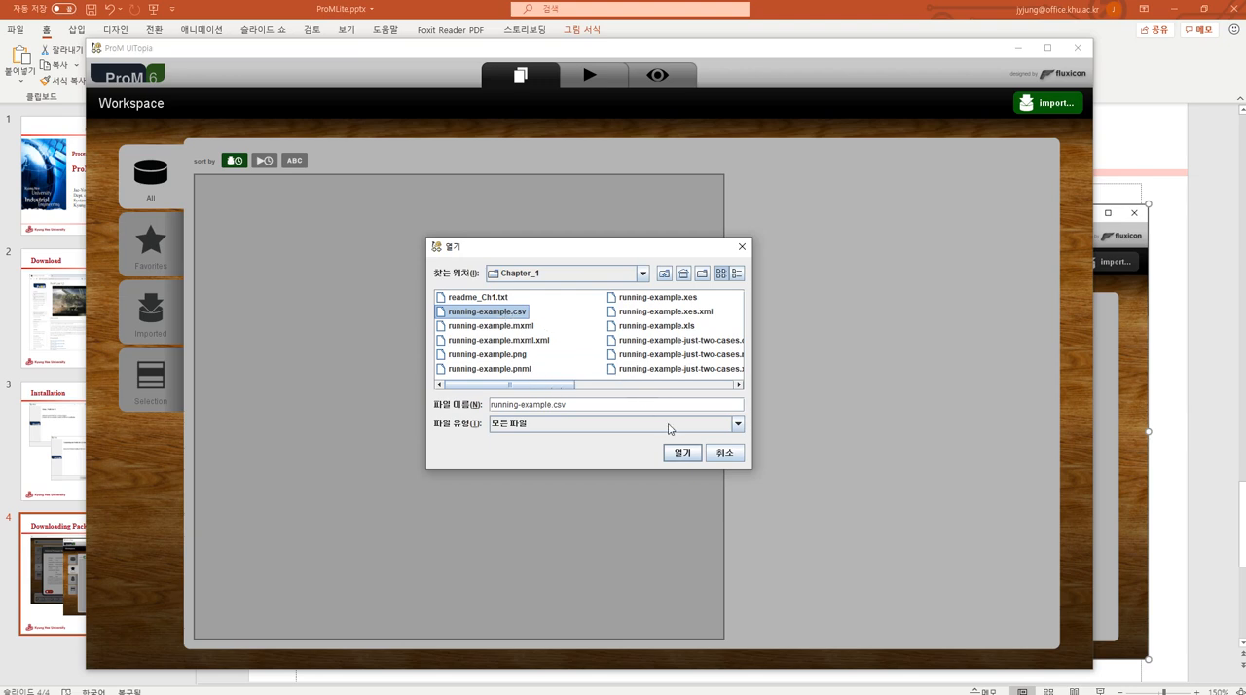
click(683, 453)
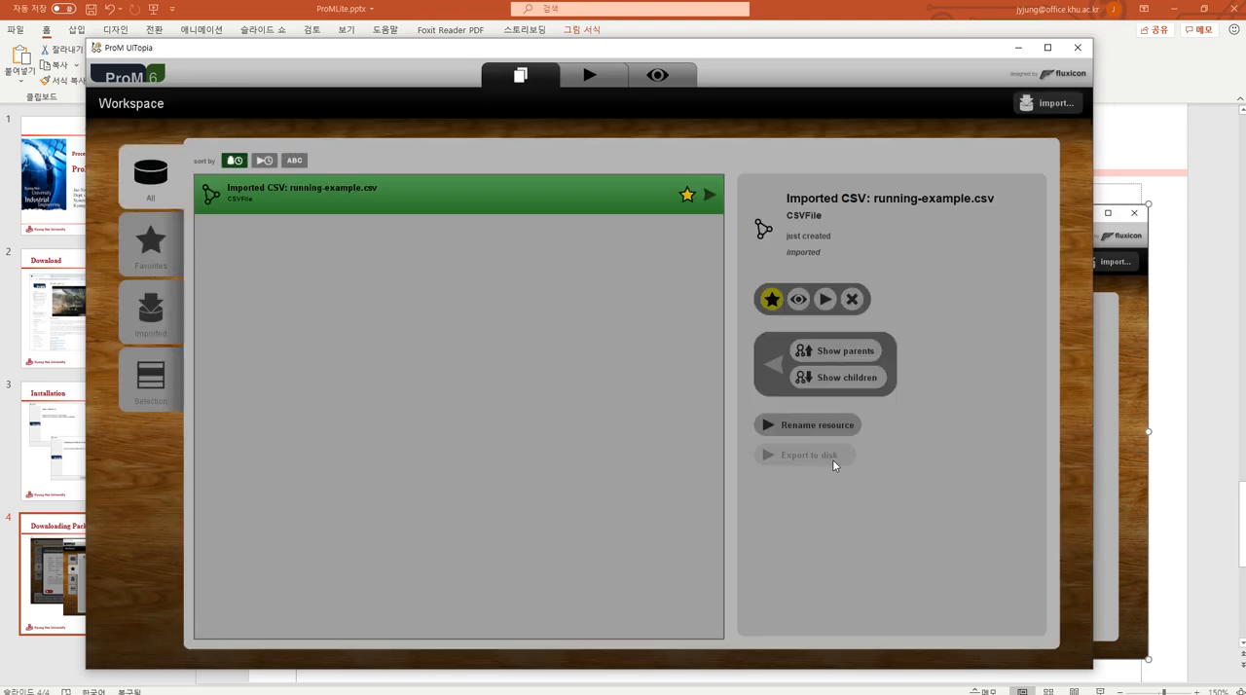
Maximize the ProM window and look at the Views page, ending back on the Workspace page.
click(1047, 47)
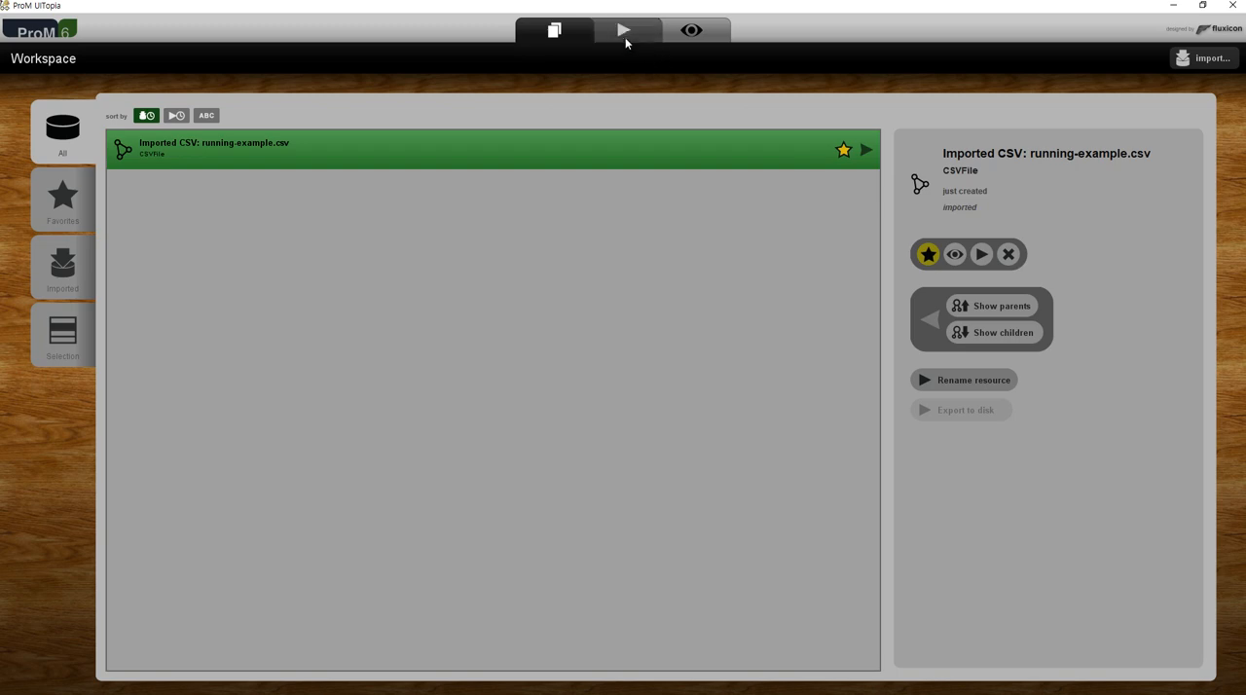
click(693, 33)
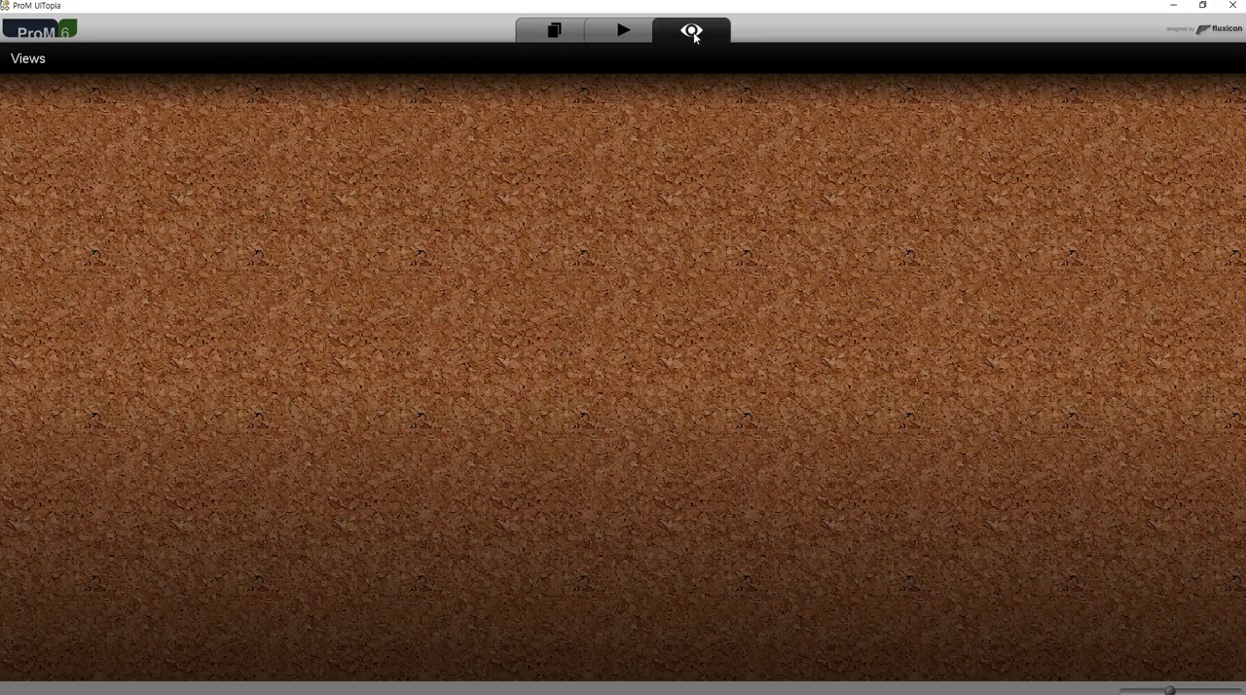
click(557, 33)
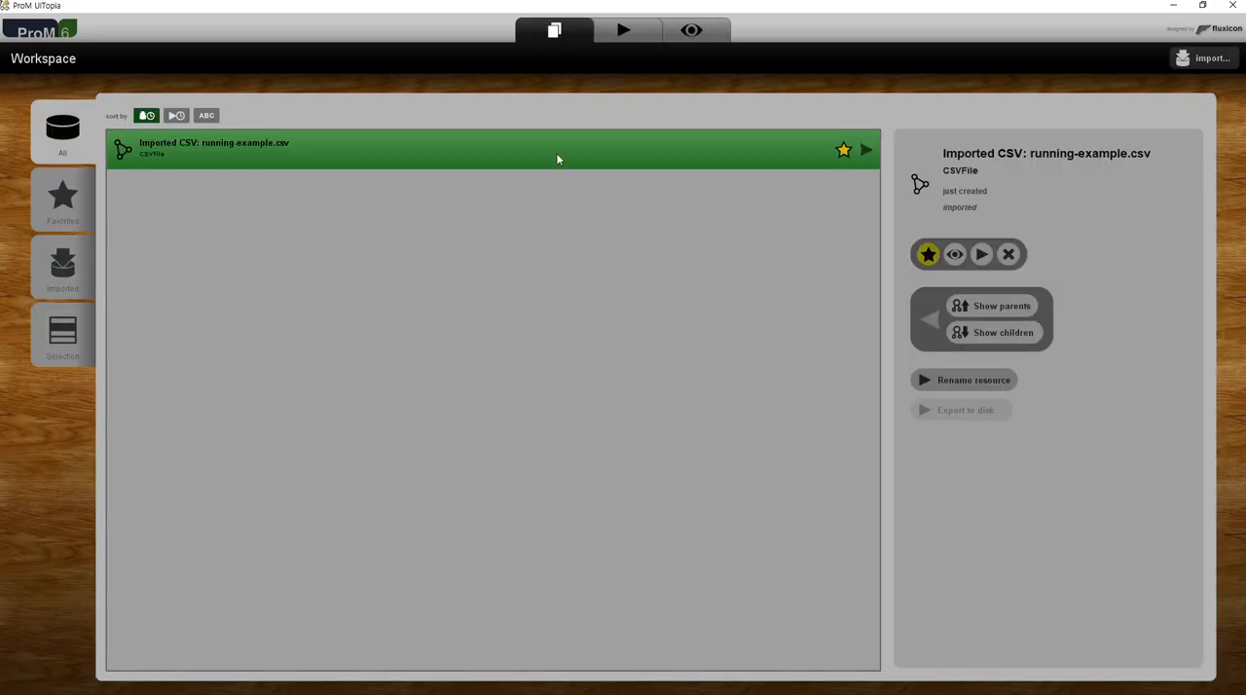
click(692, 35)
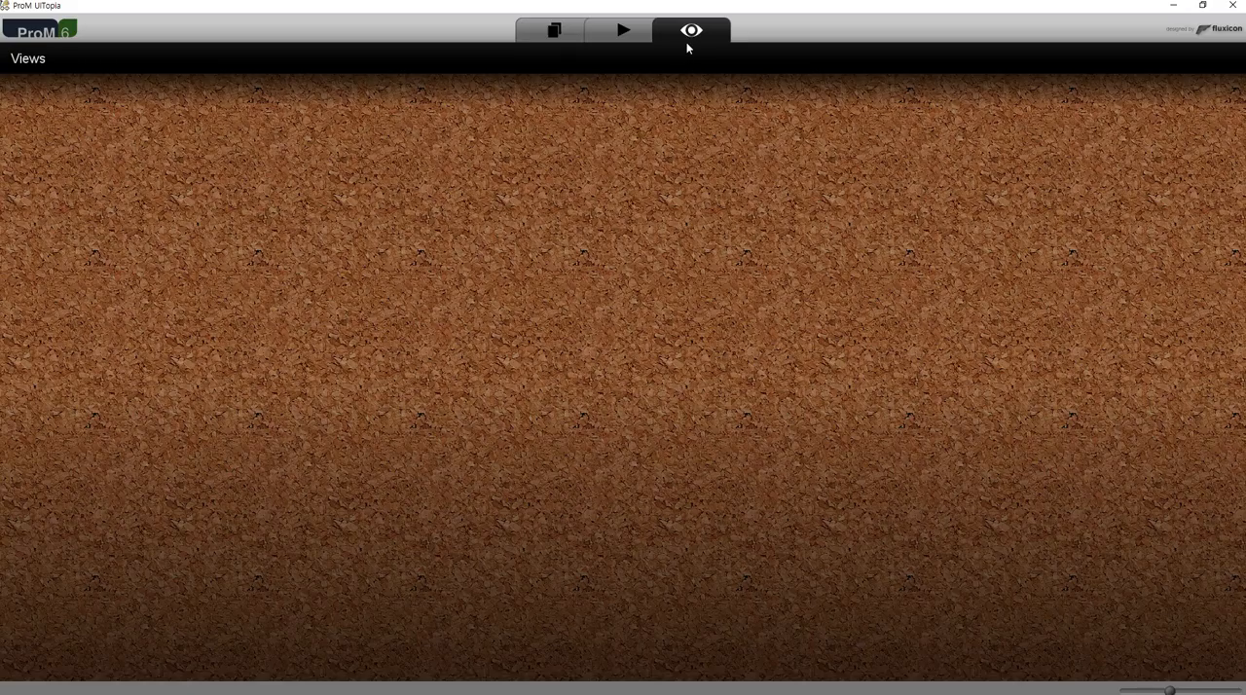
click(557, 36)
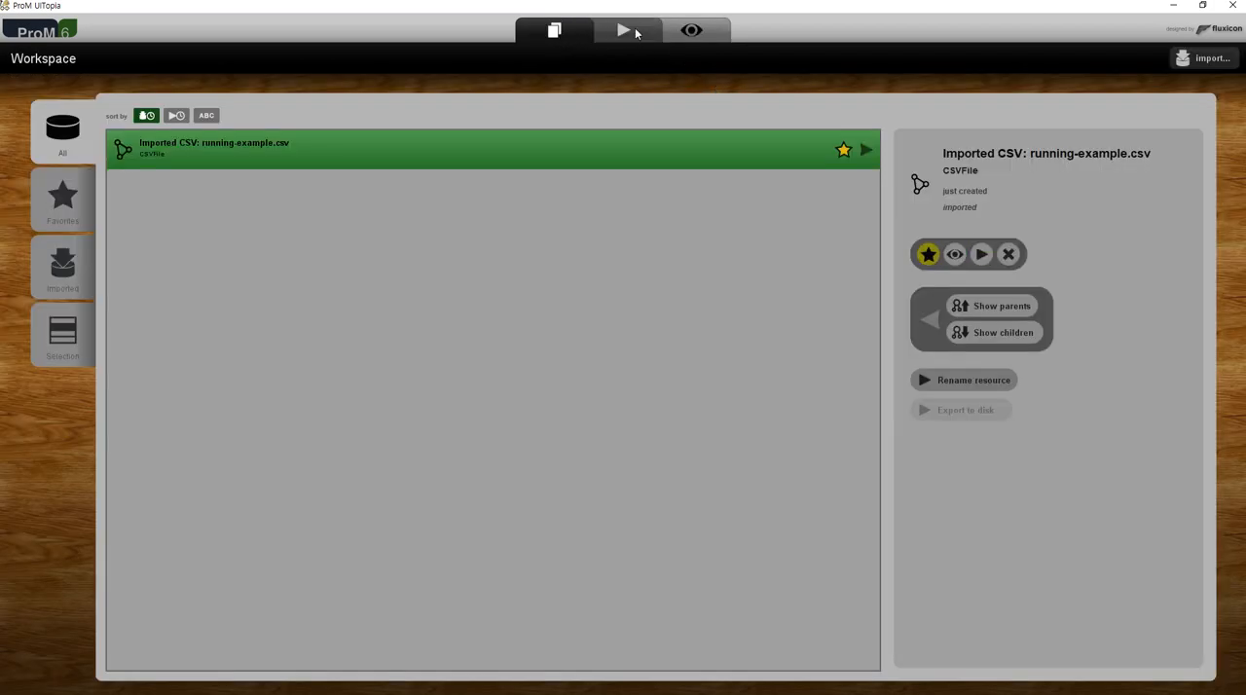
click(981, 254)
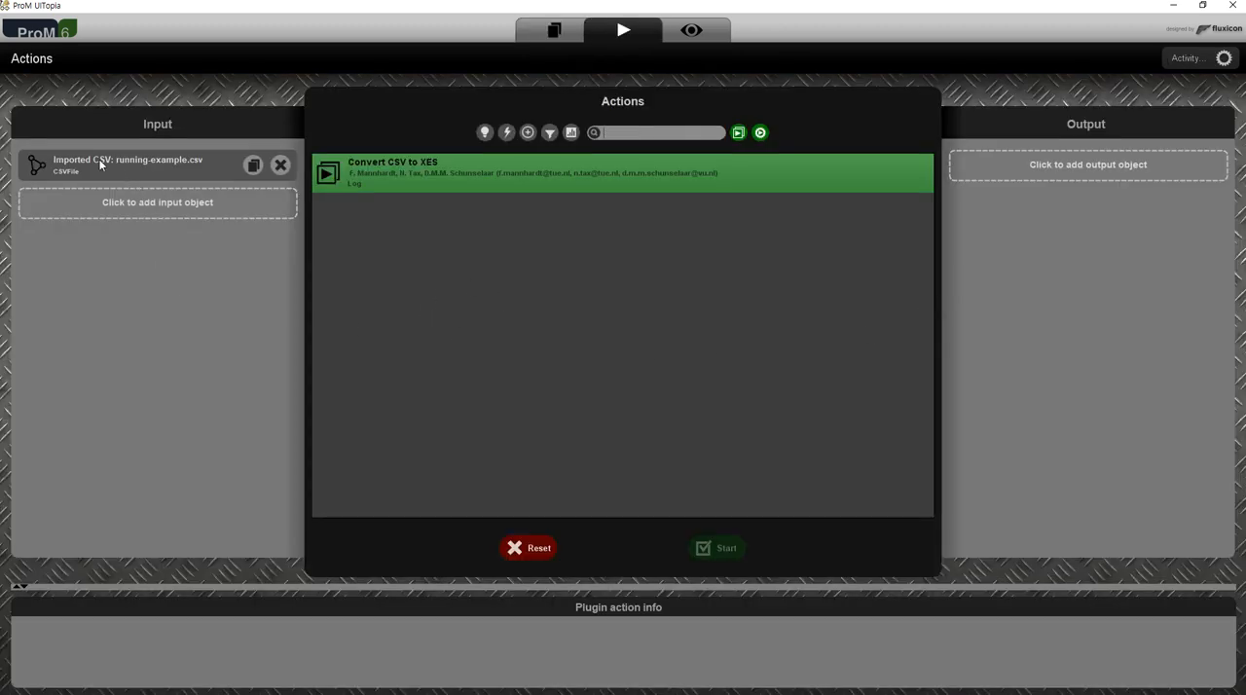
click(551, 32)
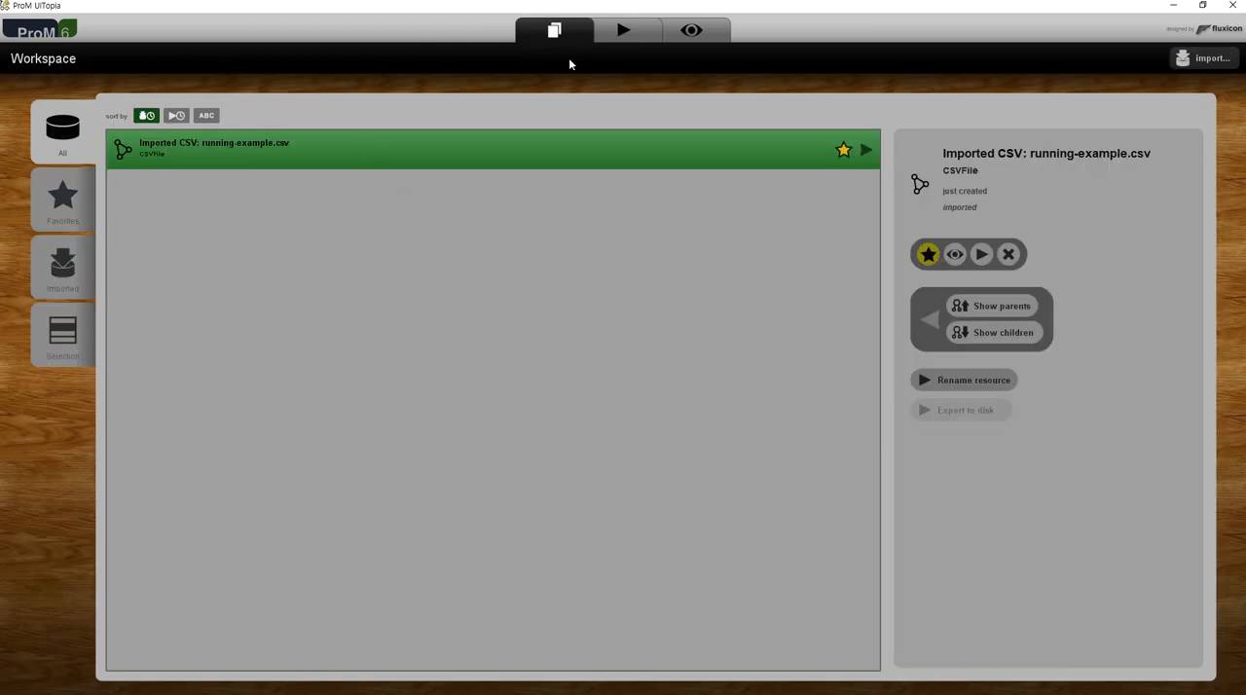
click(613, 32)
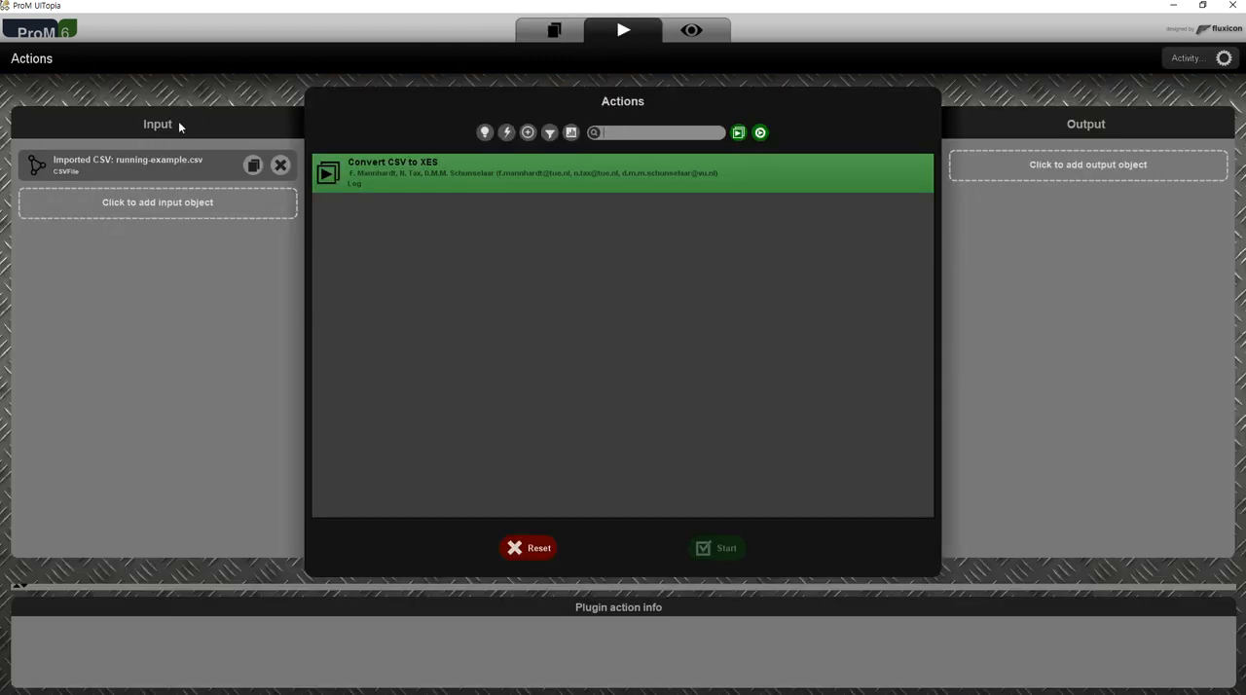
click(499, 185)
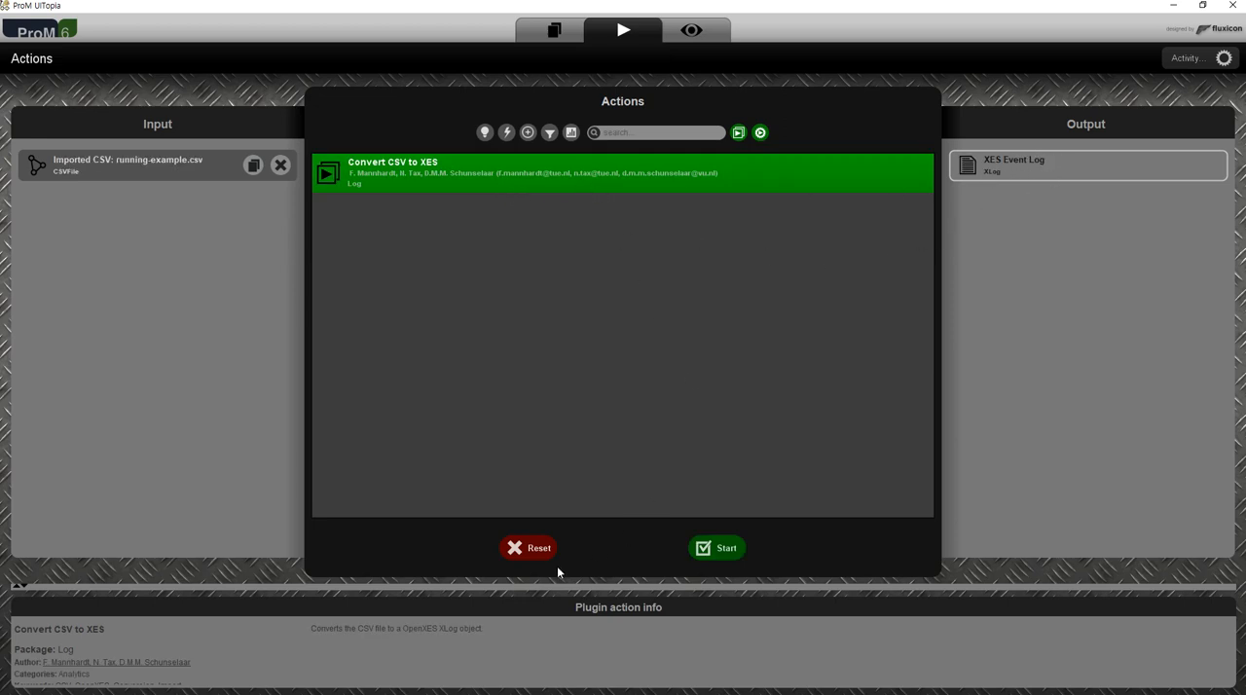
click(533, 549)
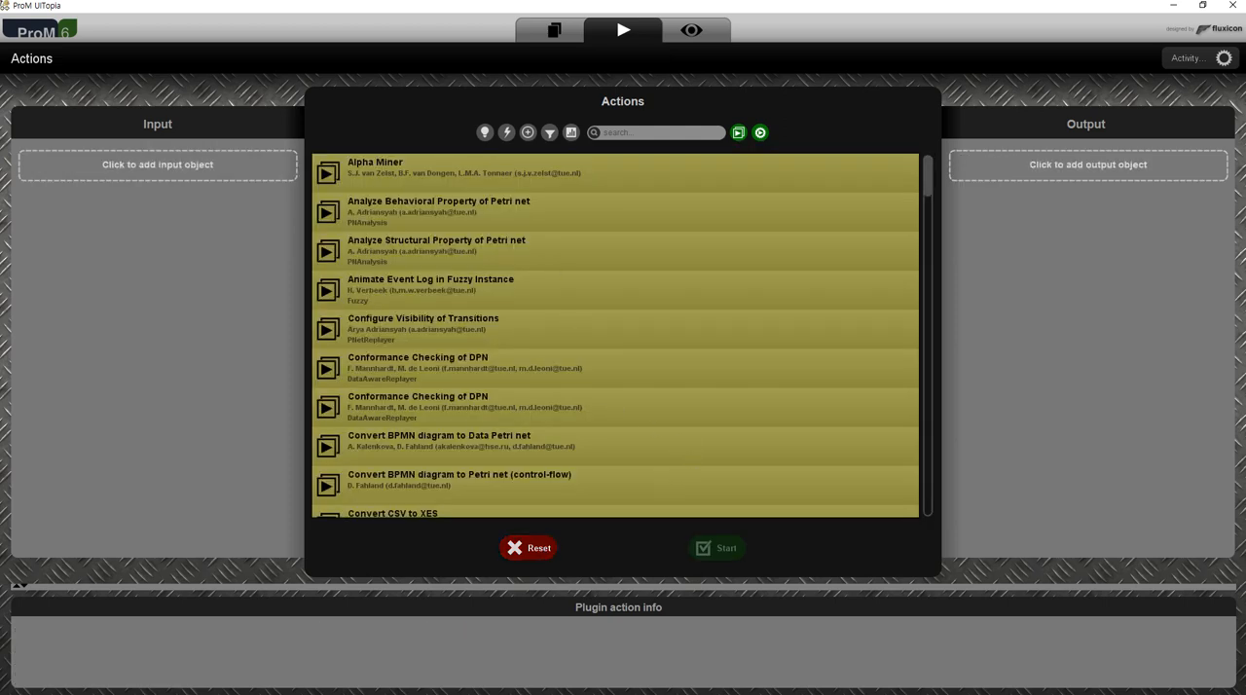
click(554, 30)
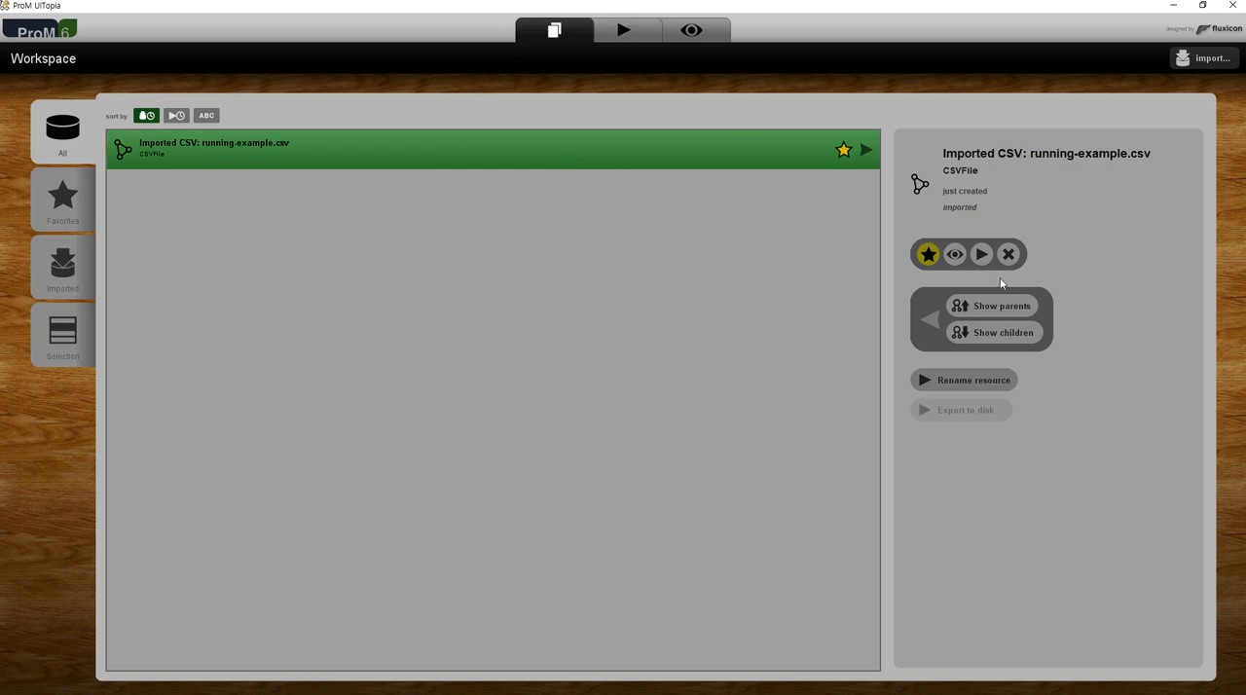
Add the imported running-example.csv as the action's input resource and start the Convert CSV to XES action on it.
click(633, 31)
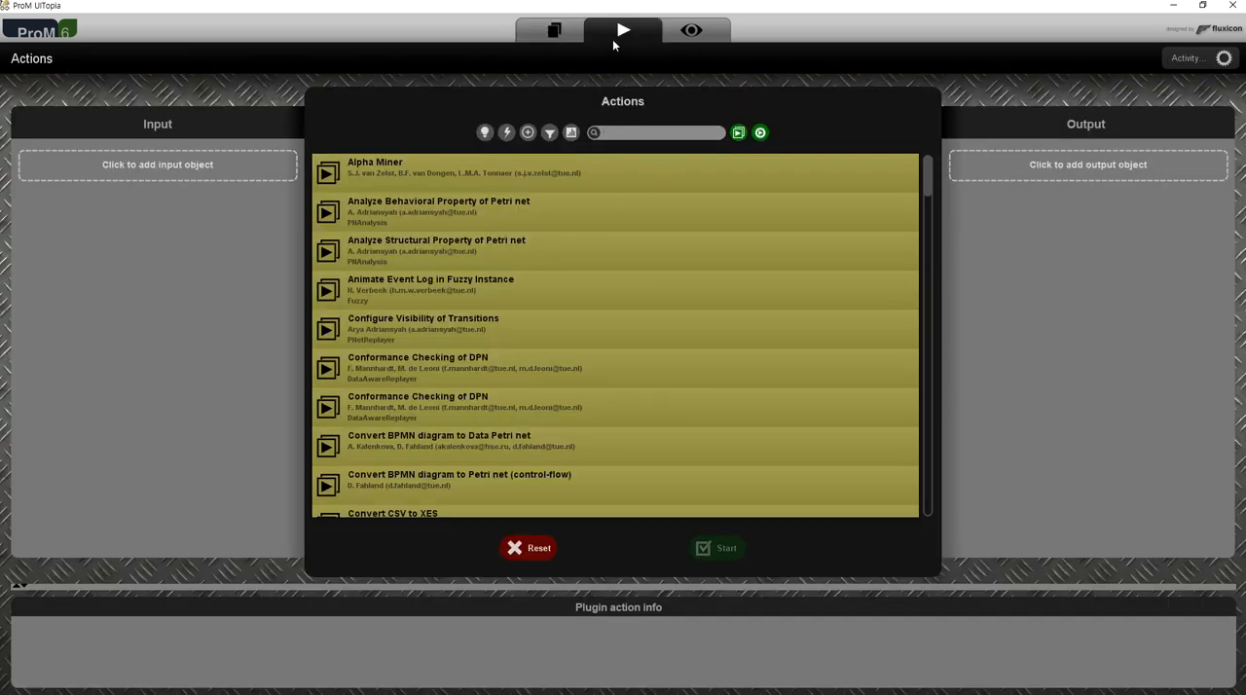
click(193, 168)
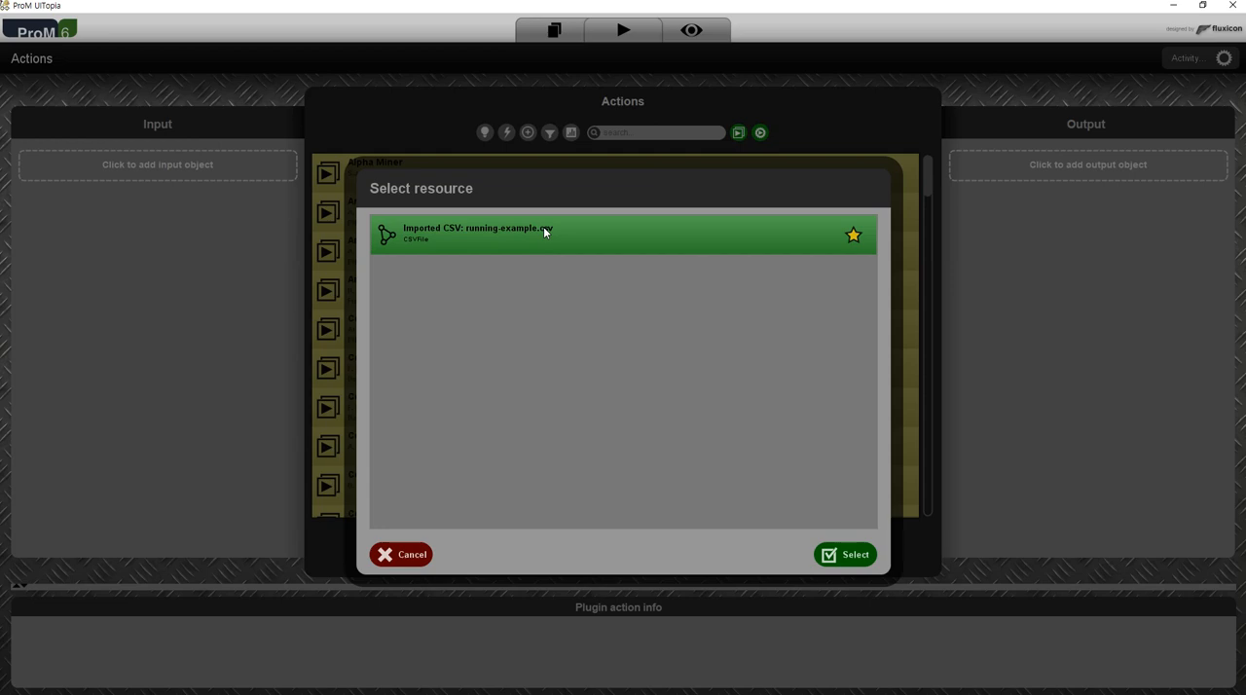
click(844, 555)
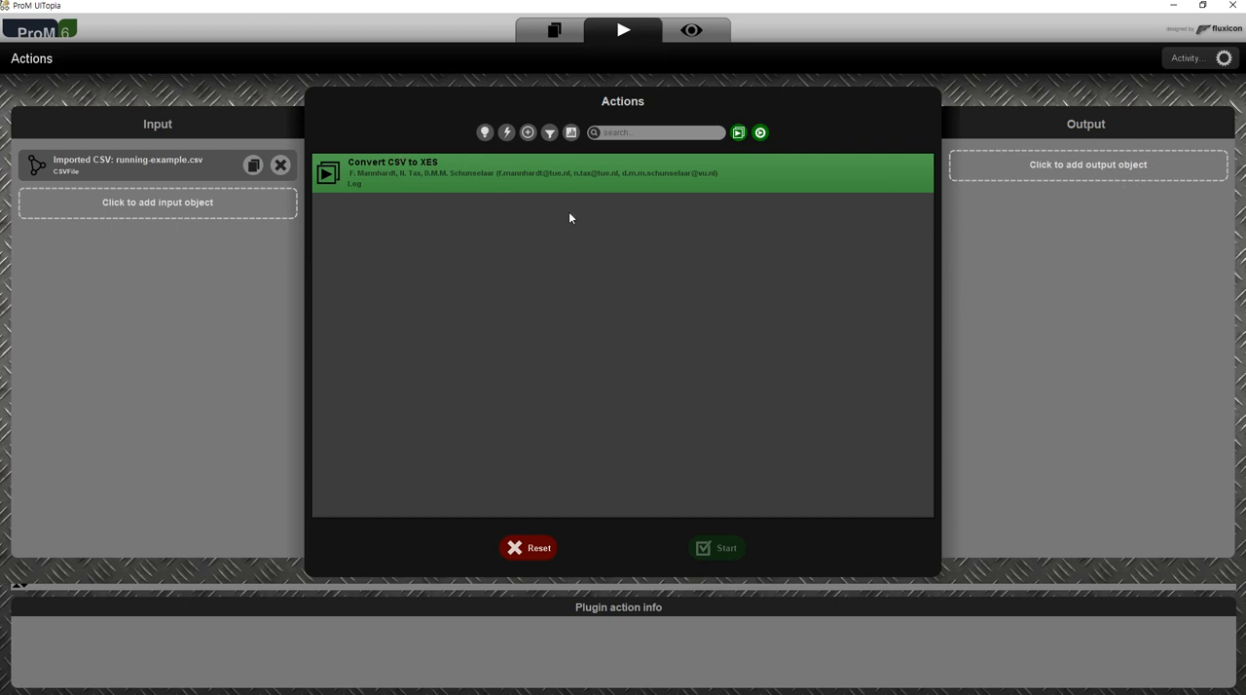
click(588, 178)
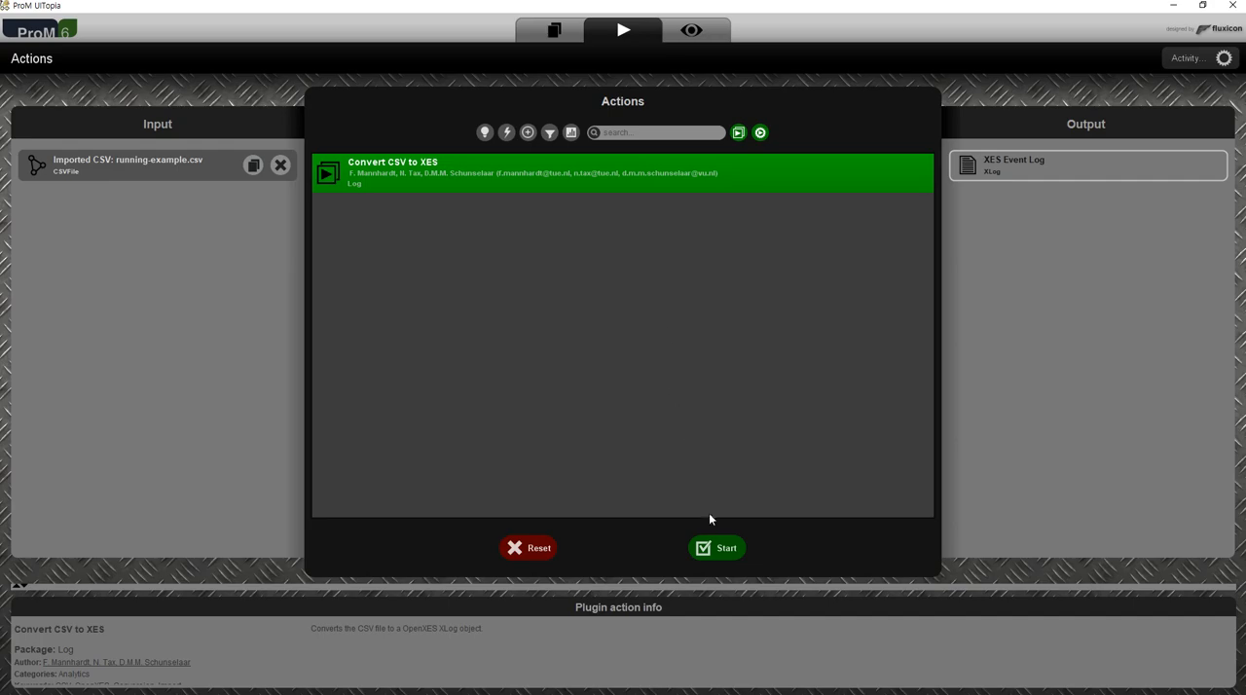
click(718, 553)
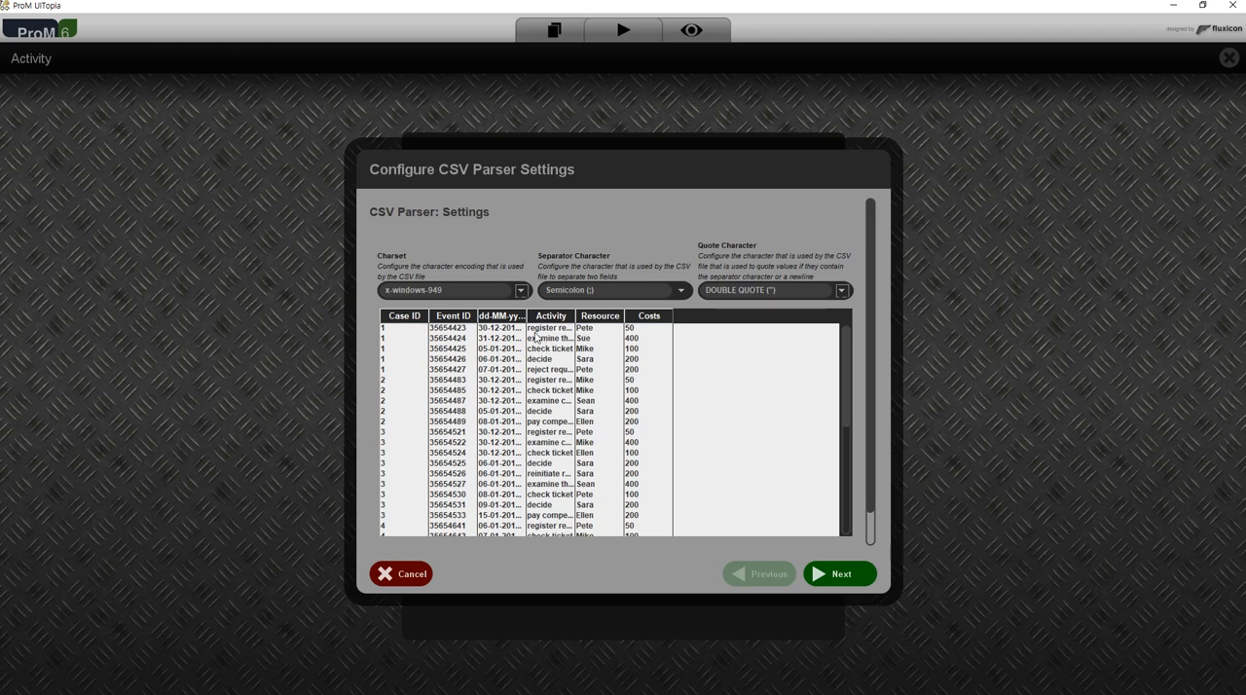
Look through the available charset encodings in the CSV parser settings without choosing a different one.
click(521, 291)
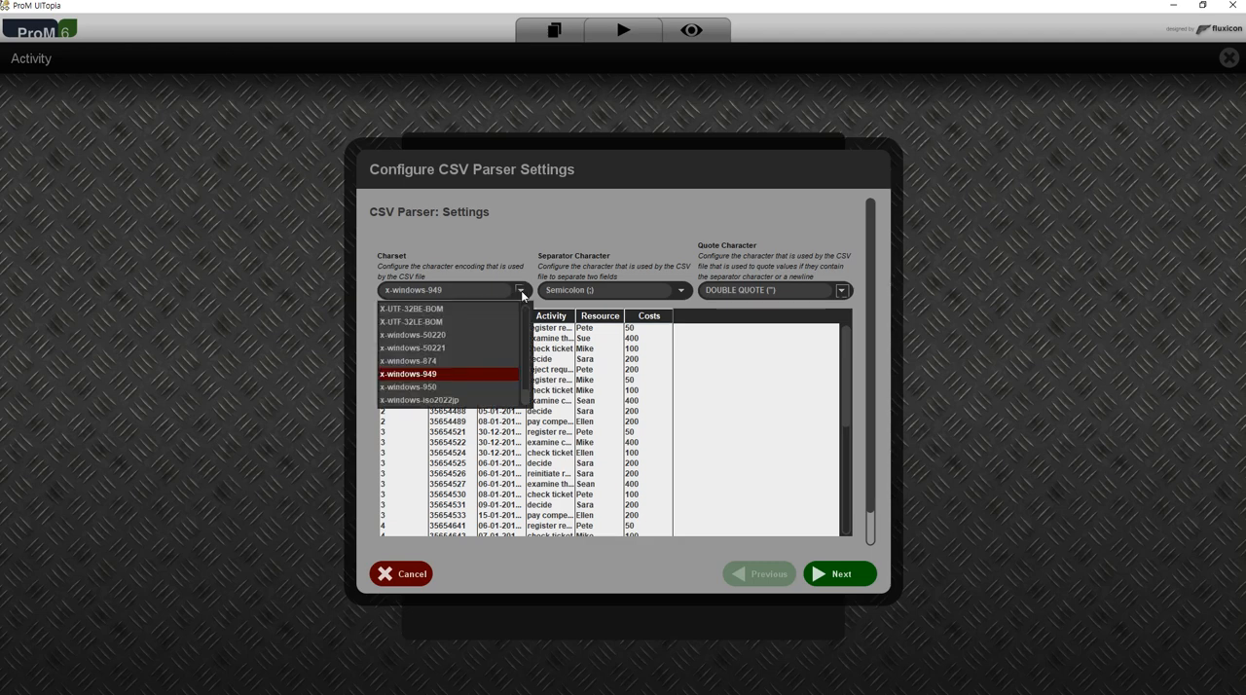
drag(527, 397, 527, 352)
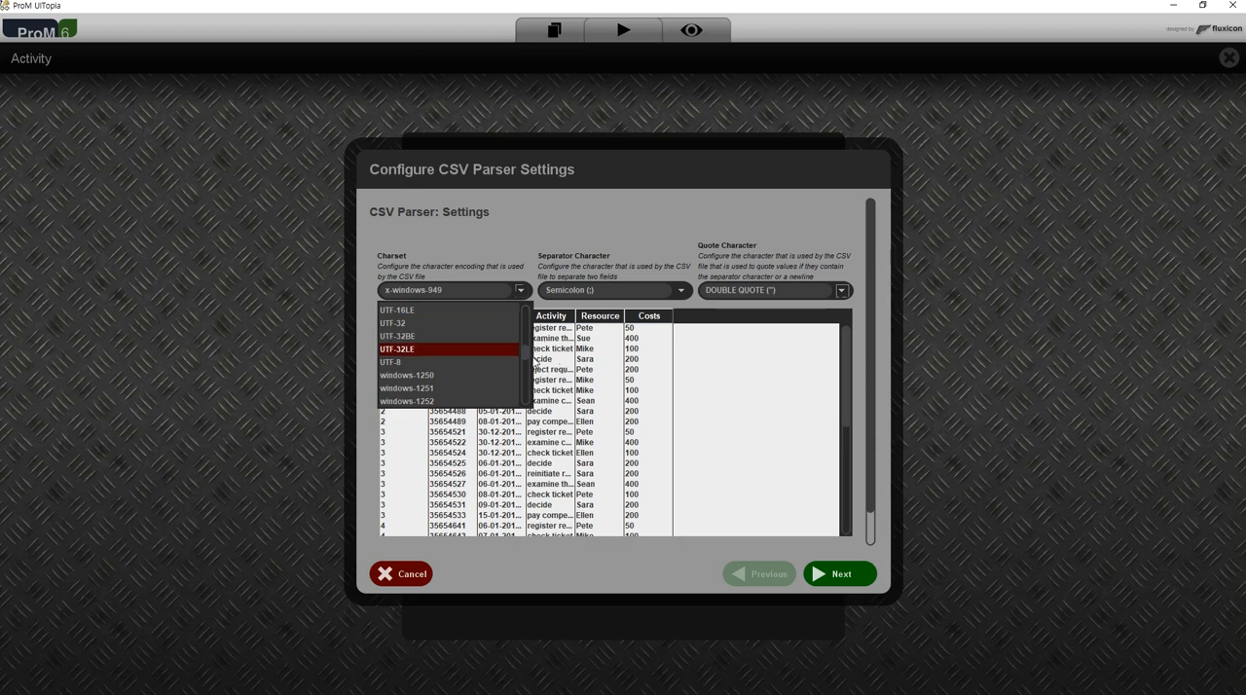
drag(530, 356, 521, 315)
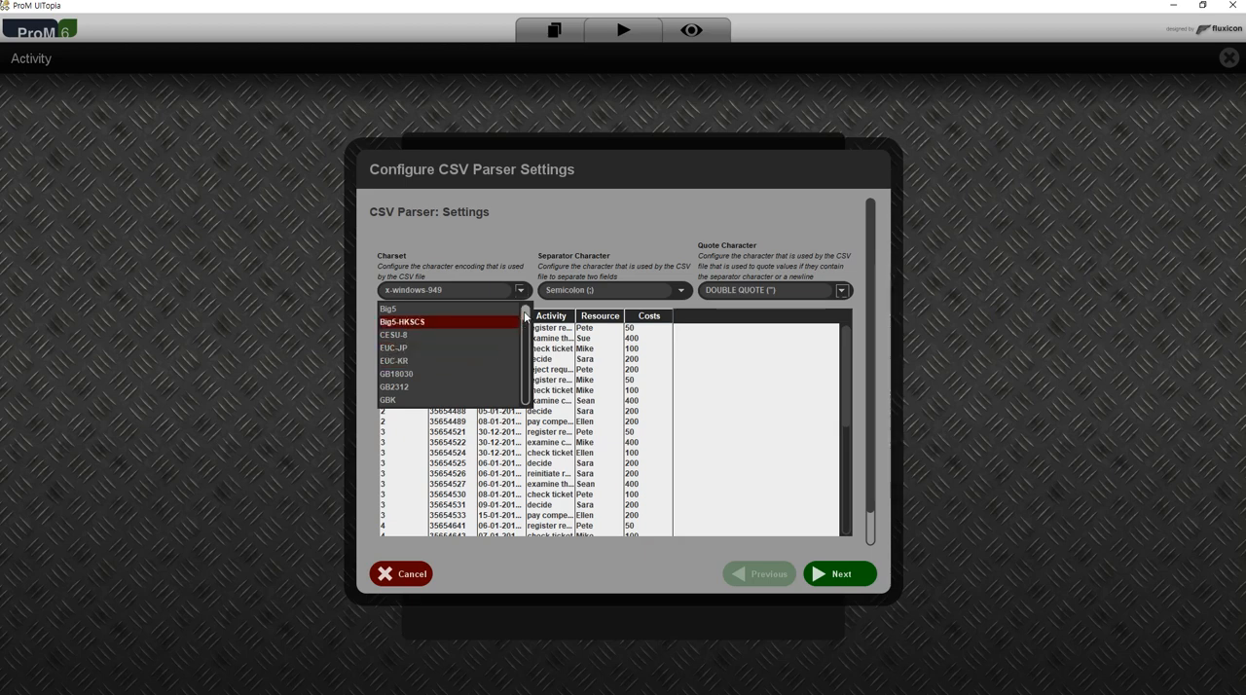
drag(525, 315, 526, 357)
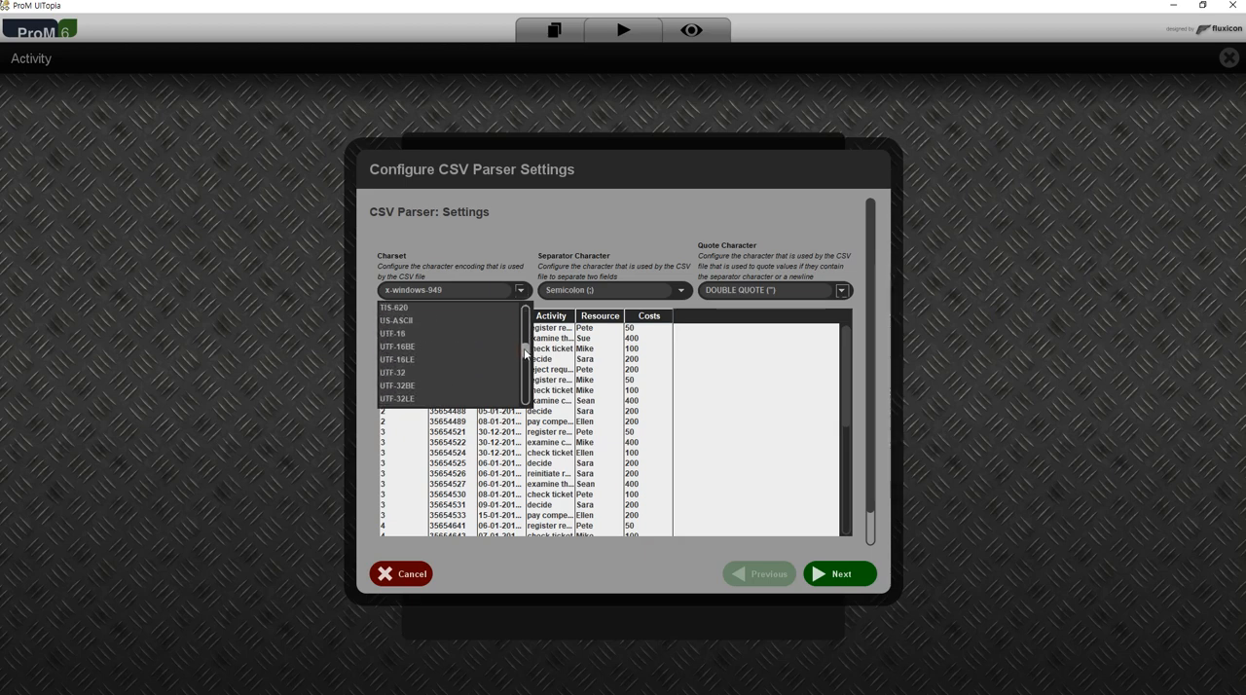
click(336, 430)
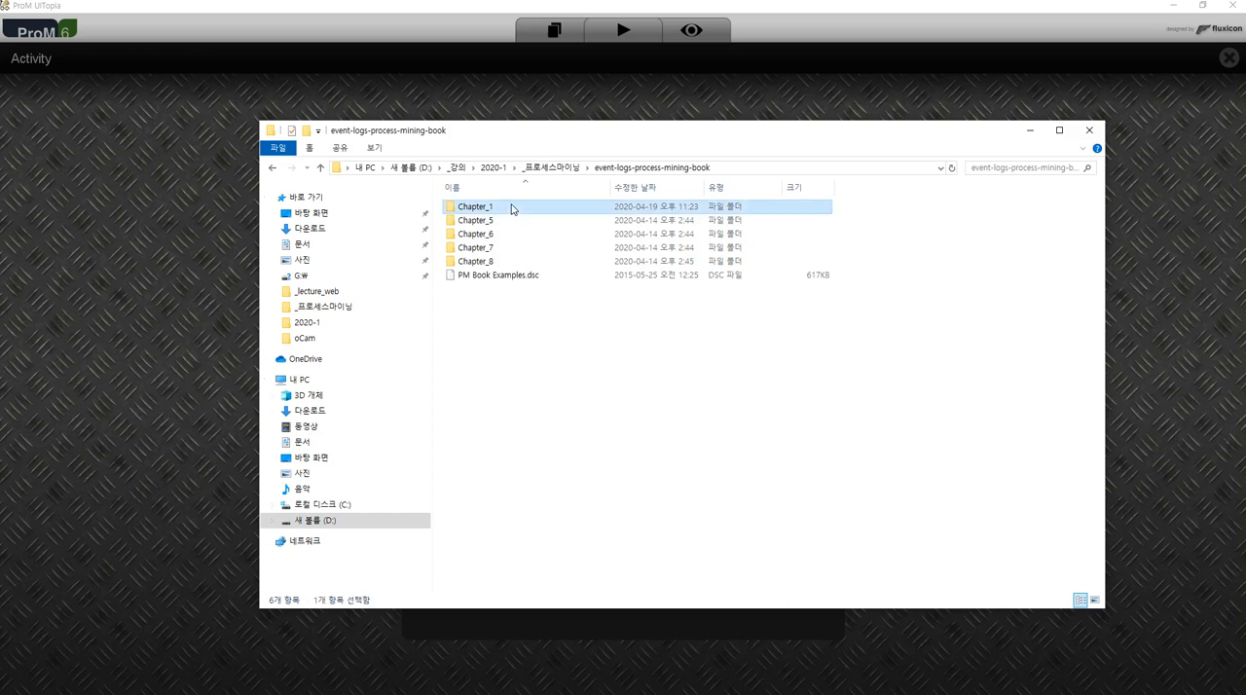
Open running-example.csv from the Chapter_1 folder for editing in AcroEdit.
double_click(511, 208)
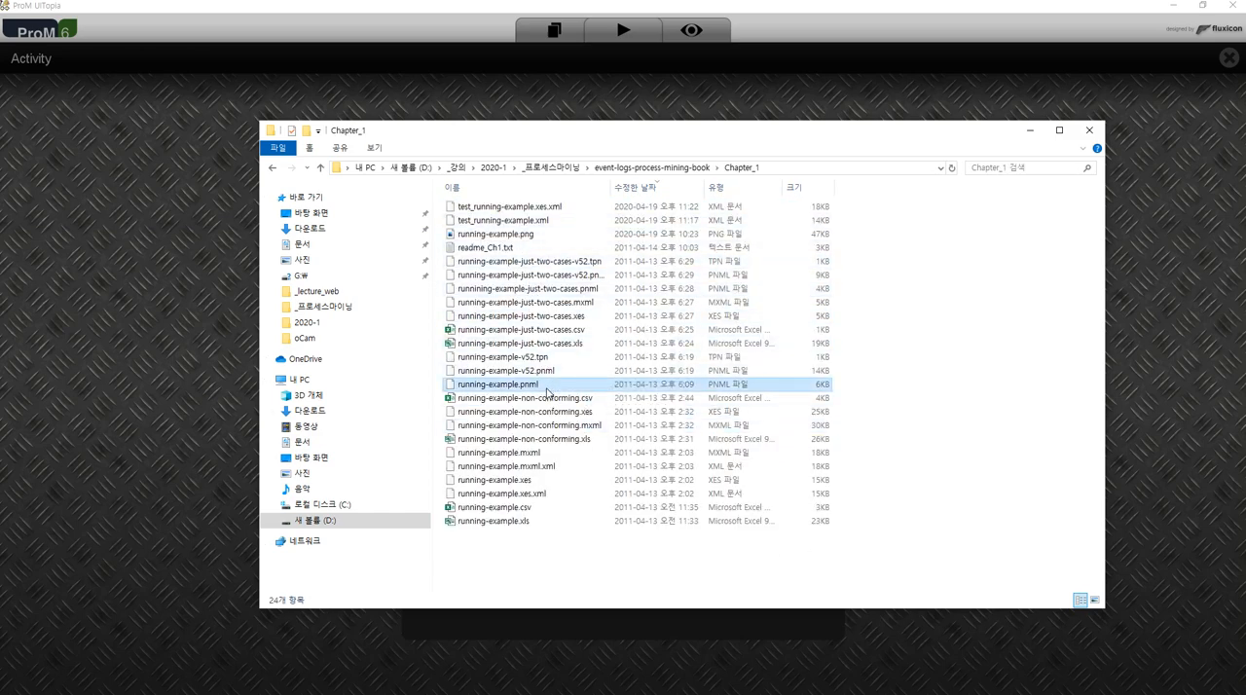
click(494, 507)
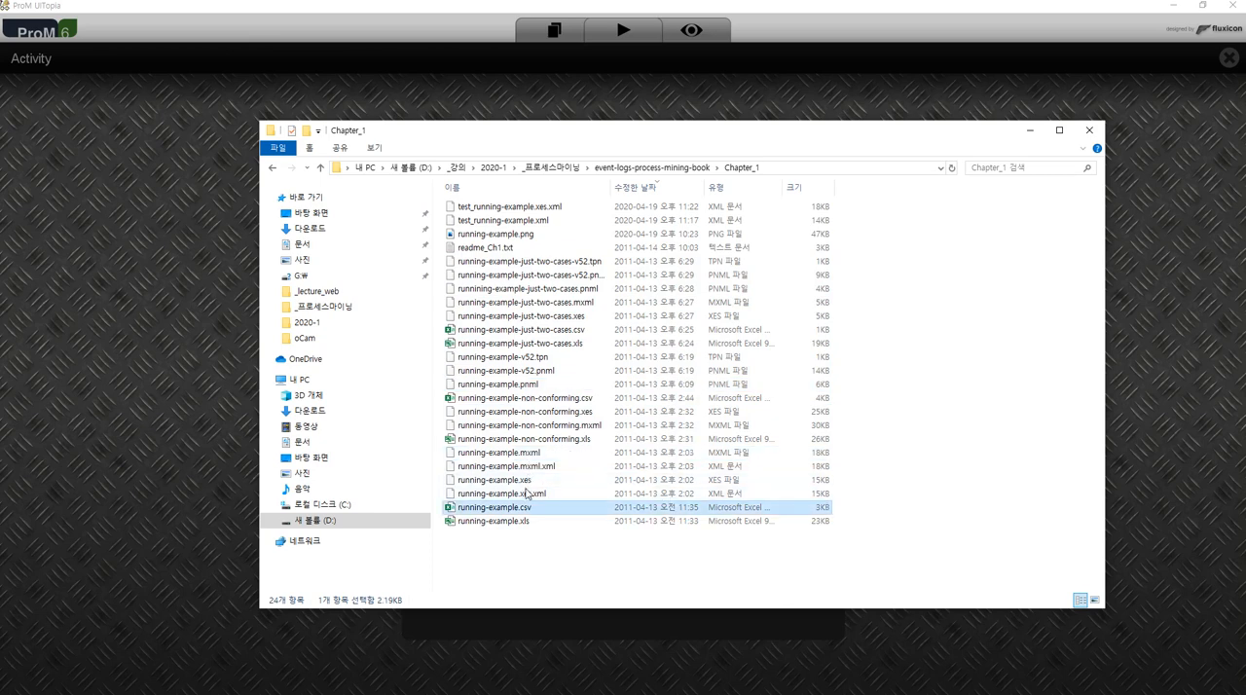
right_click(526, 510)
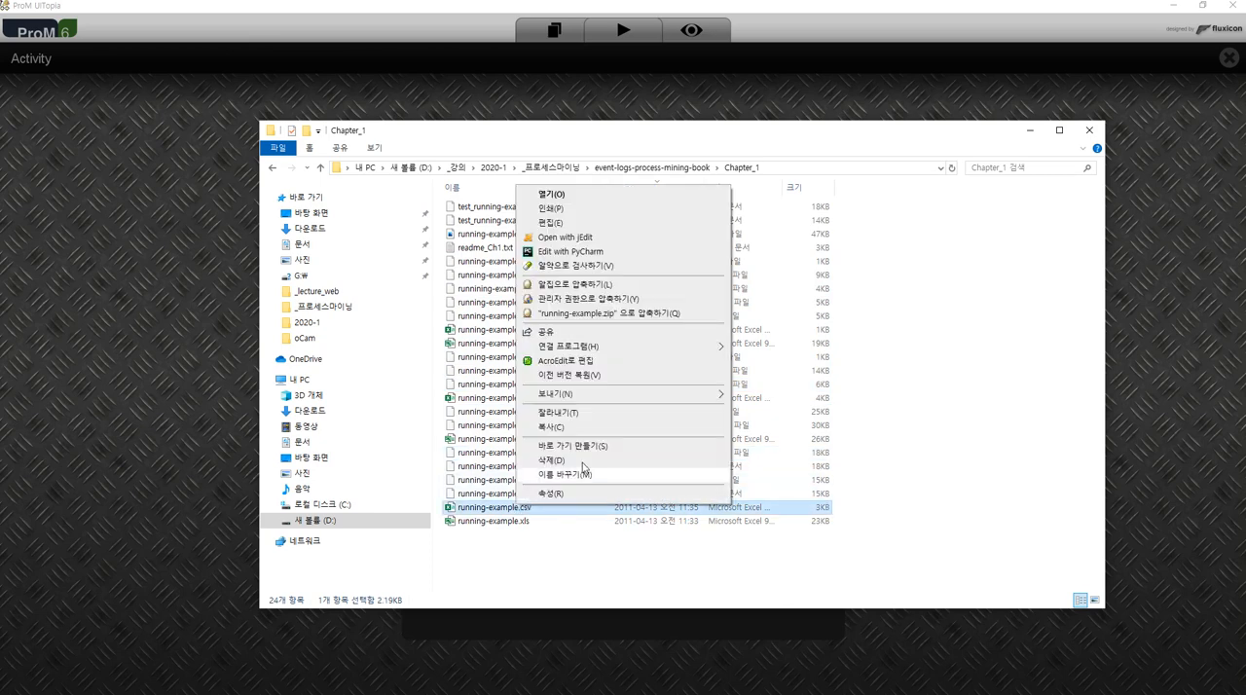
click(600, 363)
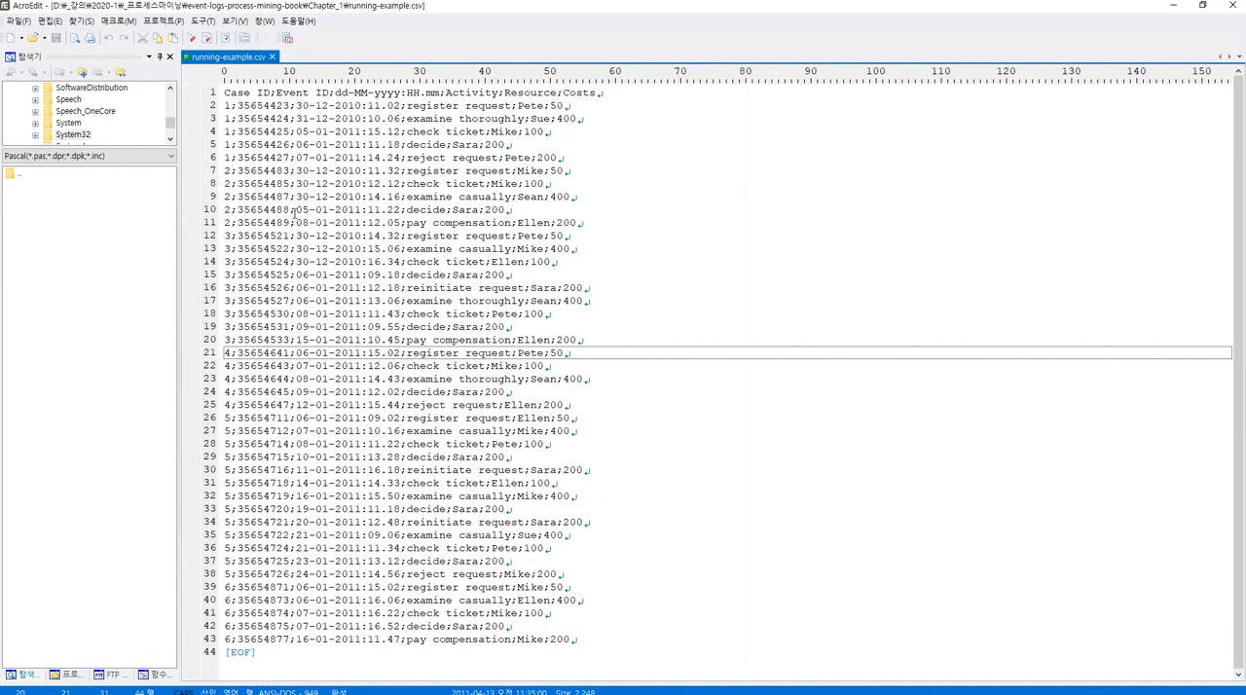
Examine the header fields and the semicolon separators between the values in the first records of running-example.csv.
double_click(238, 167)
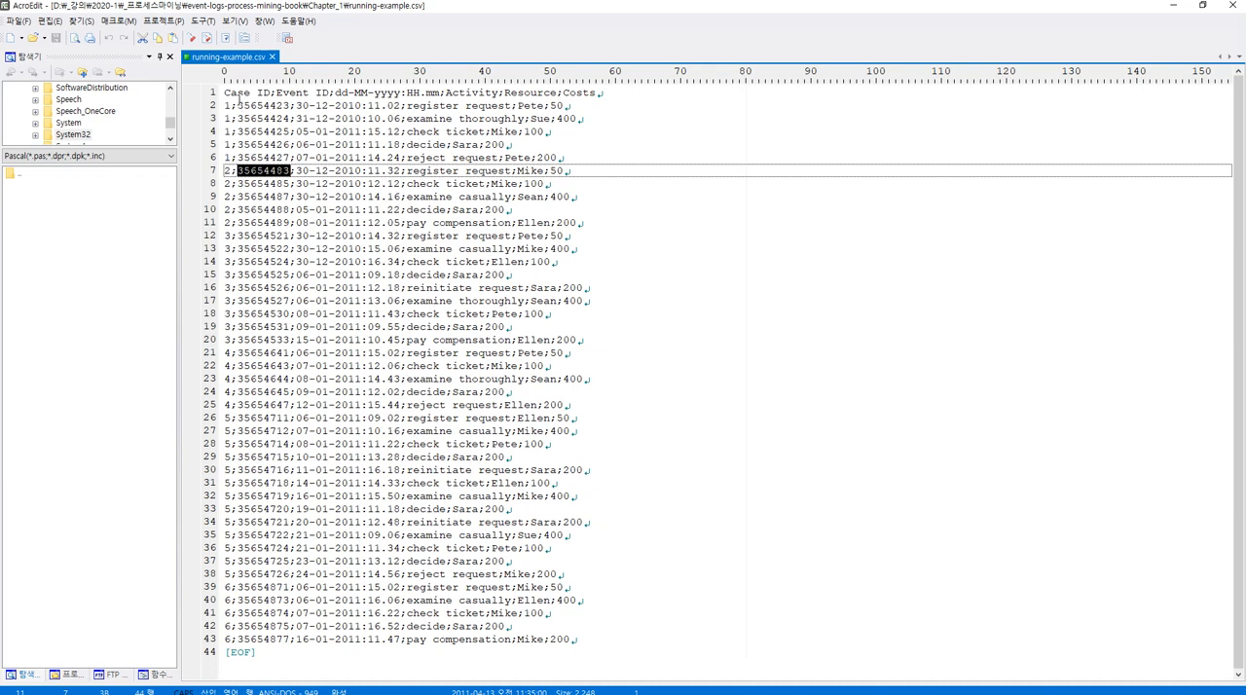
double_click(242, 95)
click(290, 95)
double_click(289, 94)
double_click(361, 93)
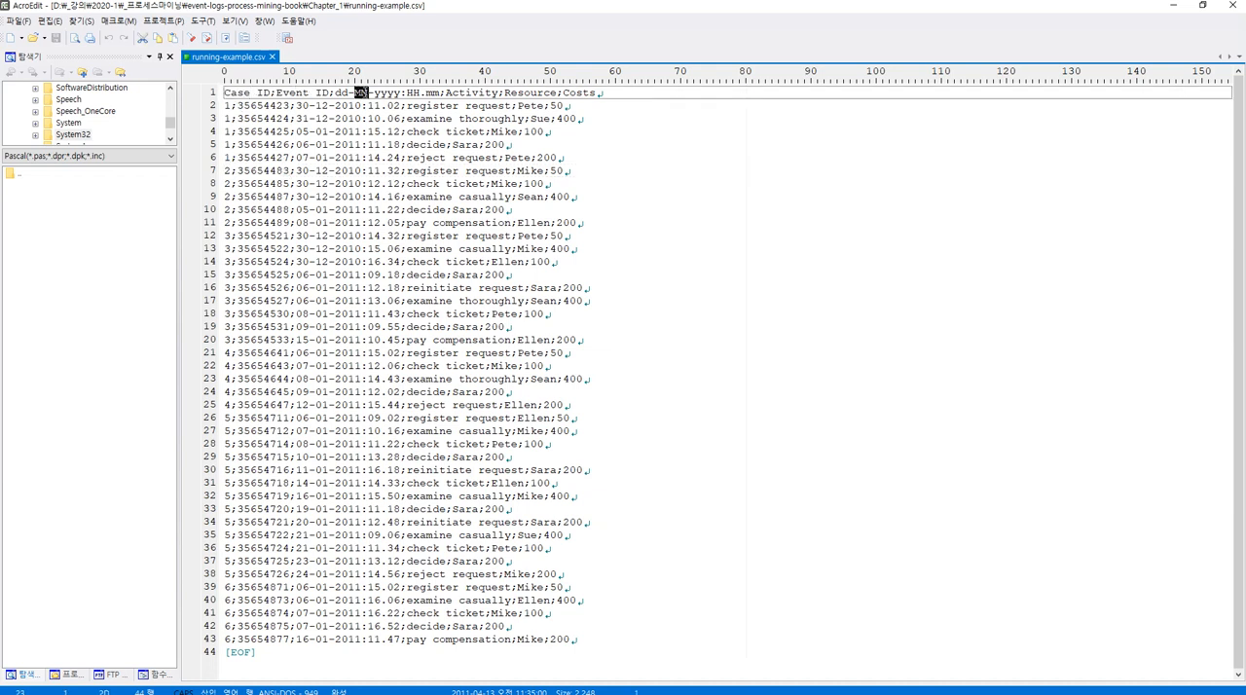
click(420, 94)
click(537, 93)
double_click(267, 144)
click(232, 144)
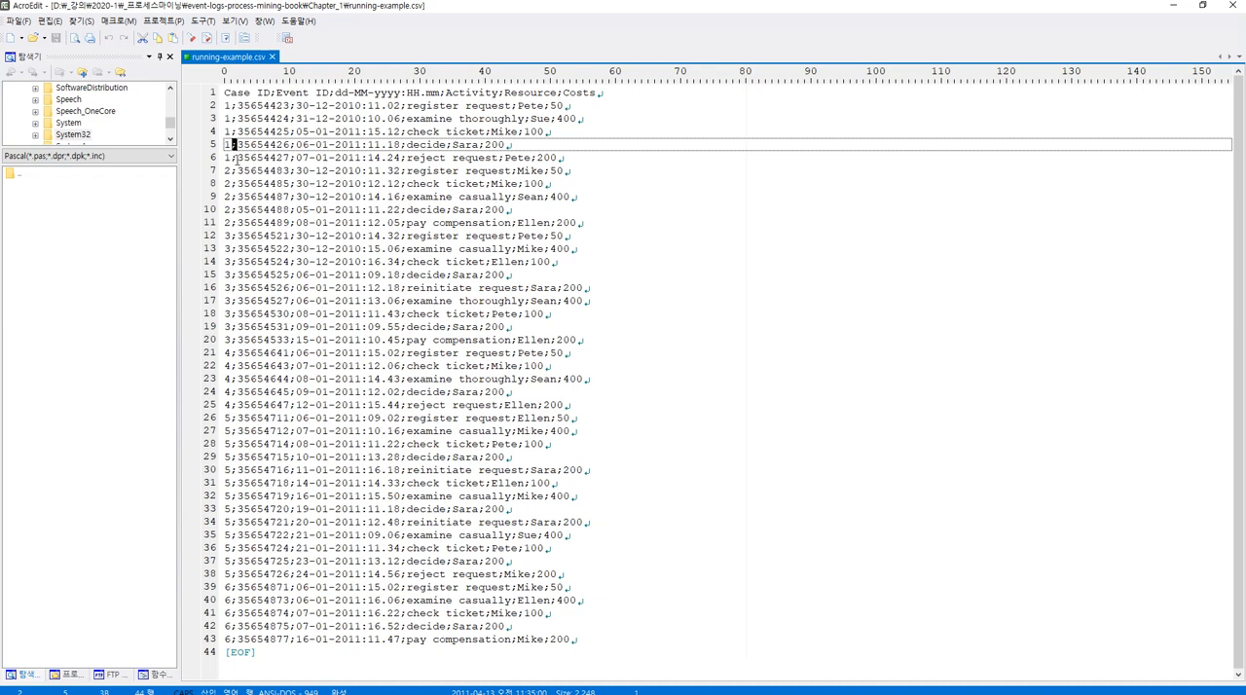
click(233, 159)
click(331, 159)
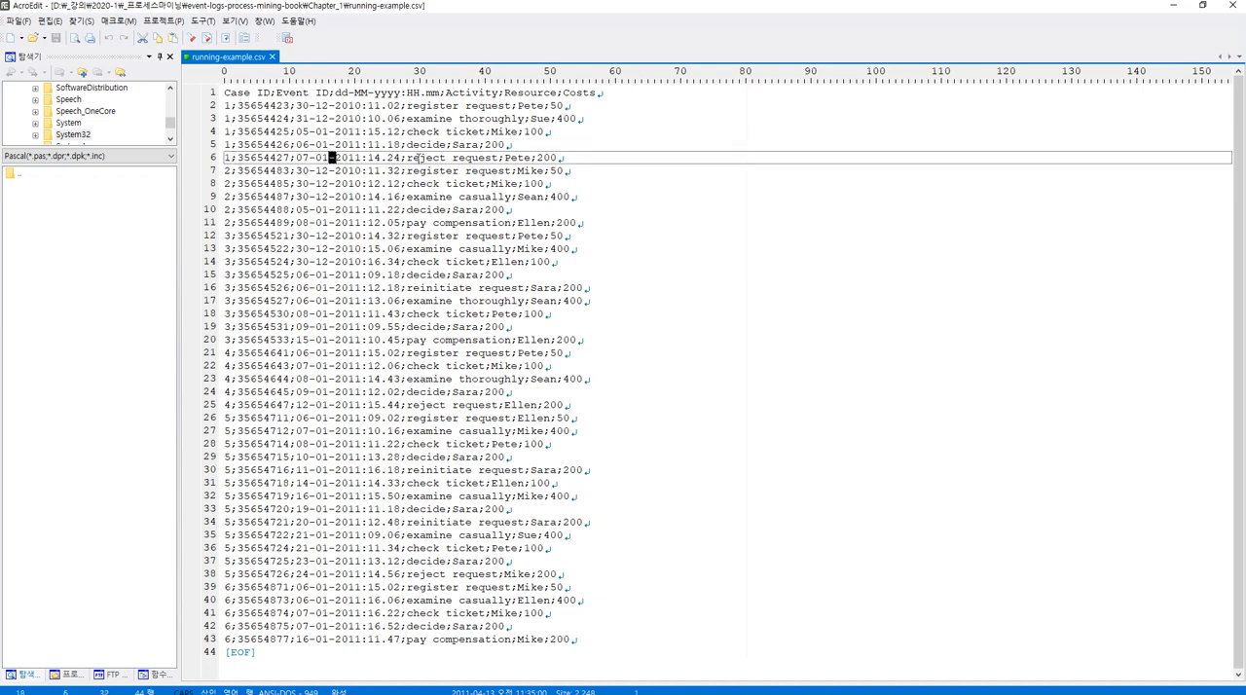
click(493, 158)
Switch to ProM to check the separator and quote characters in the CSV parser settings, and return to the CSV file in AcroEdit.
click(1174, 8)
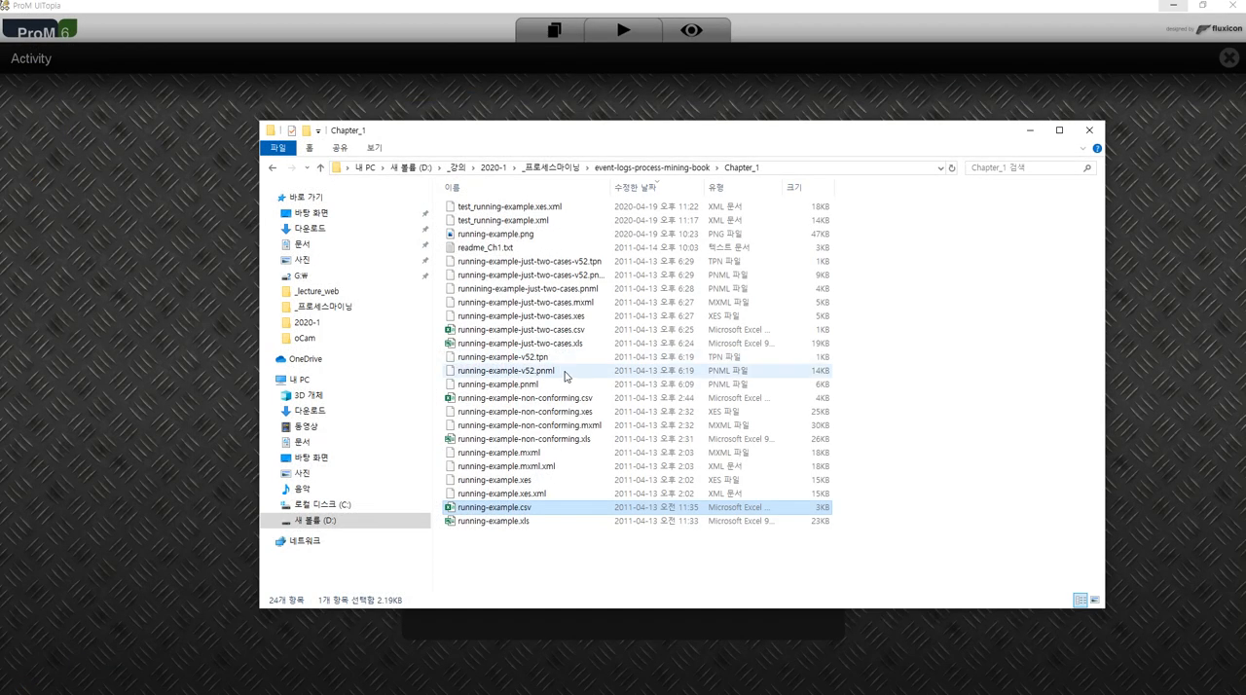
click(740, 100)
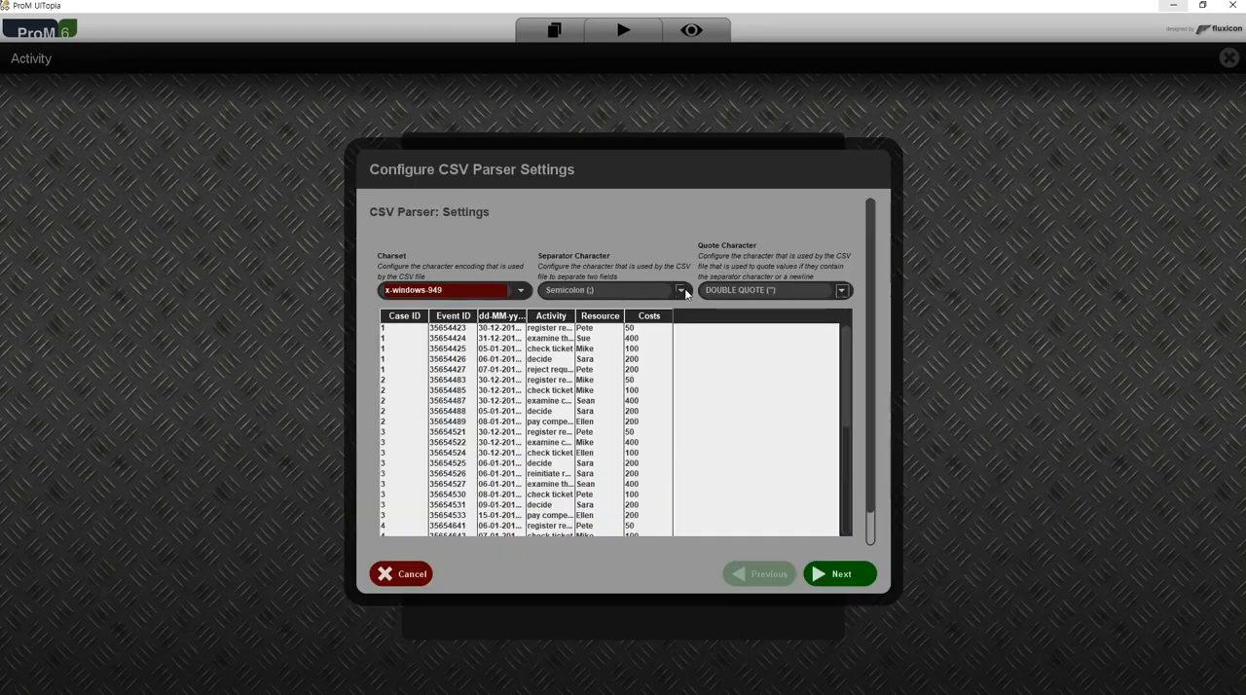
key(alt+Tab)
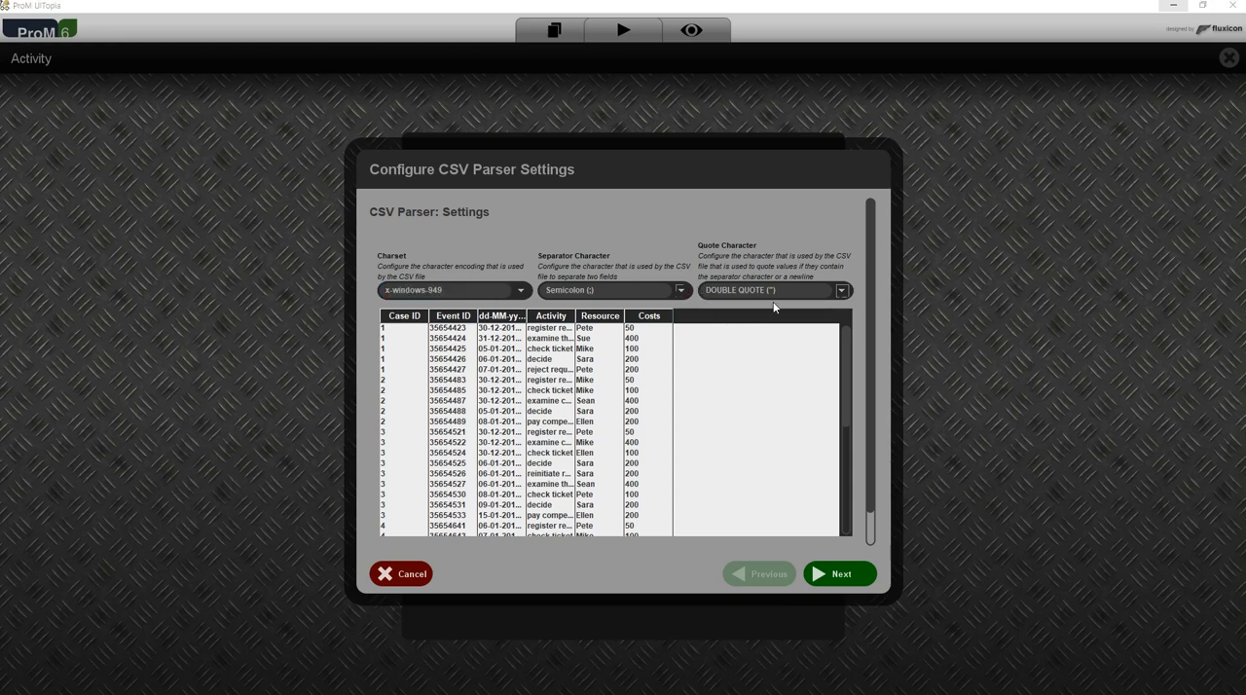
key(alt+Tab)
key(alt+Tab)
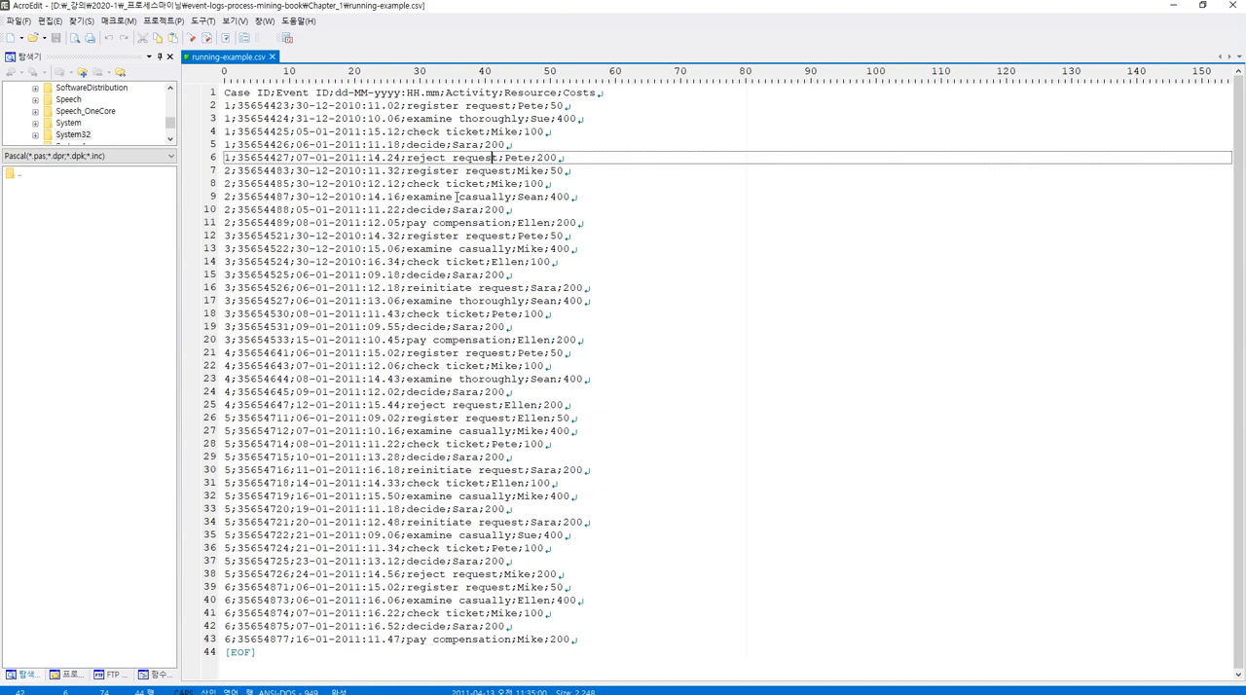
Insert a semicolon before "casually" in the activity on line 9 and enclose the value in double quotes as "examine ;casually".
click(457, 197)
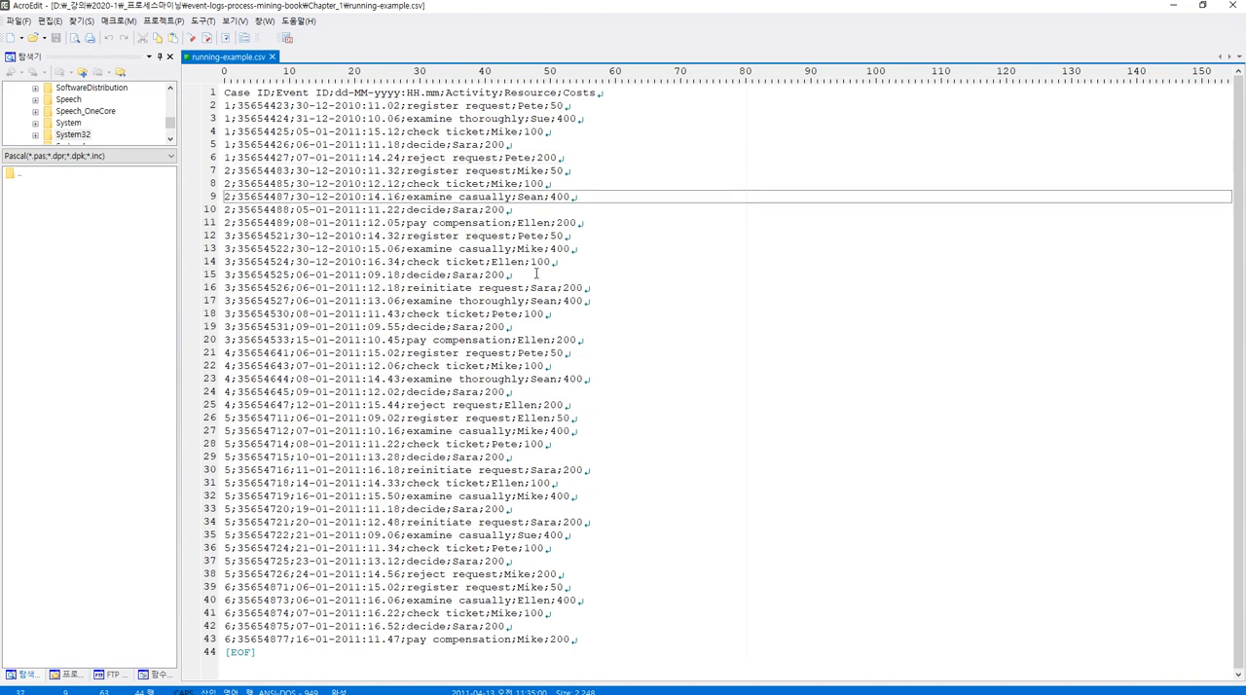
text(;)
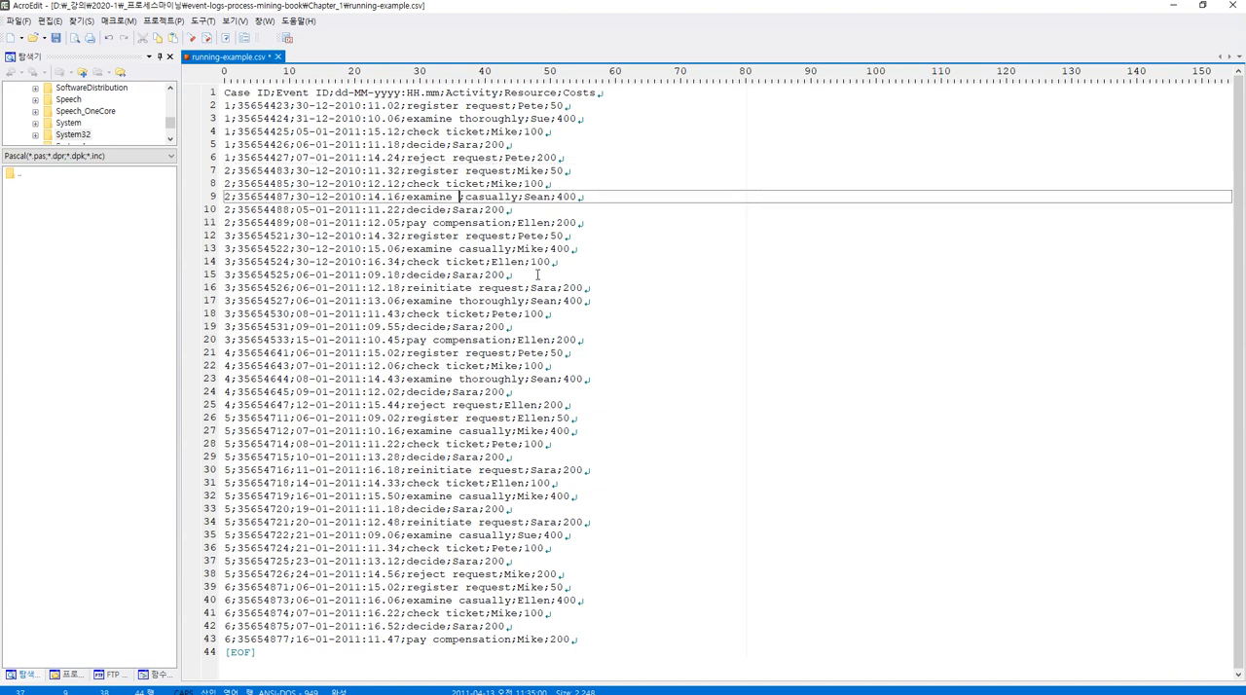
key(Left)
key(Left)
text(")
key(End)
key(Left)
key(Left)
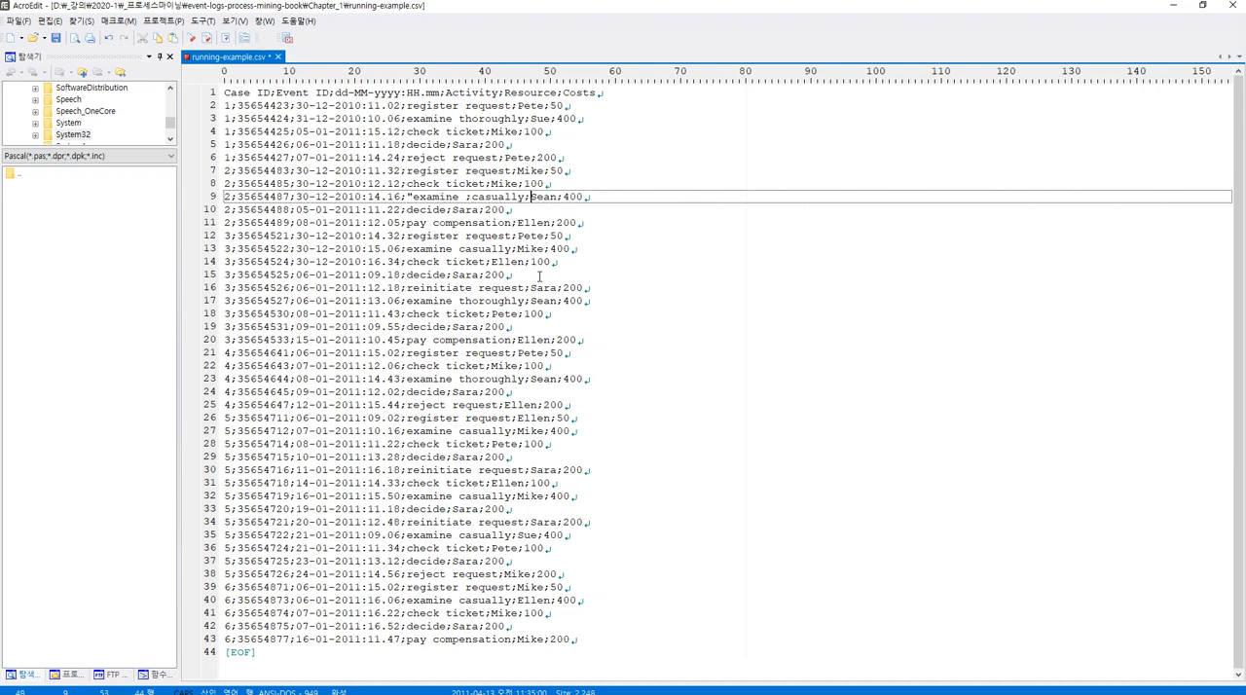
text(")
key(shift+Left)
key(shift+Left)
key(shift+Left)
key(shift+Left)
key(shift+Left)
key(shift+Left)
key(shift+Left)
key(shift+Left)
key(shift+Left)
key(shift+Left)
key(shift+Left)
key(shift+Left)
key(shift+Left)
key(shift+Left)
key(shift+Left)
key(shift+Left)
key(shift+Left)
key(shift+Left)
key(shift+Left)
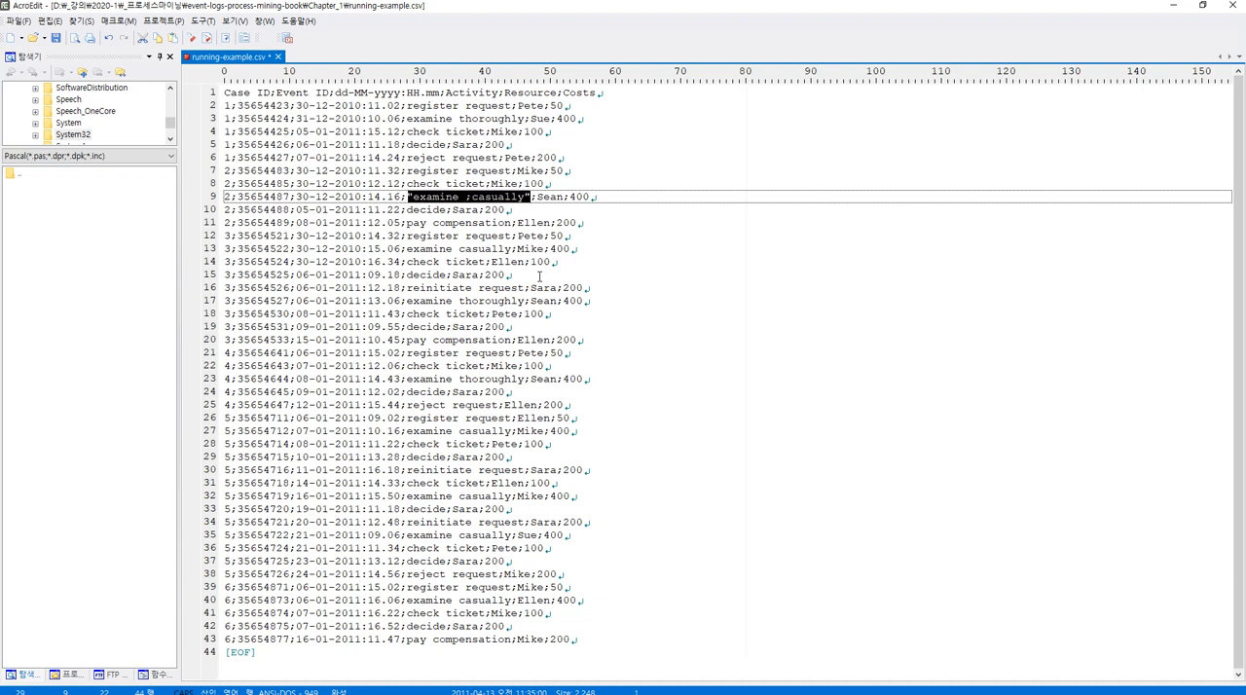
key(Left)
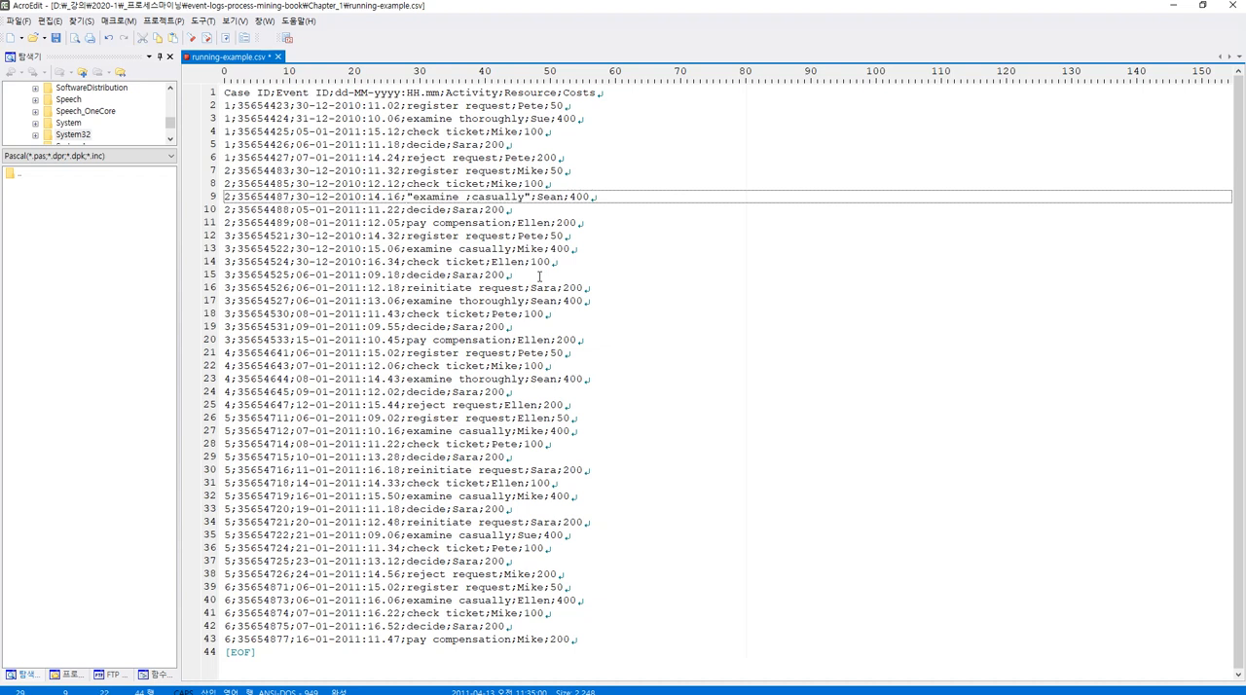
Switch back to ProM, widen the preview columns to show their full values, and continue to the CSV to XES conversion mapping.
key(alt+Tab)
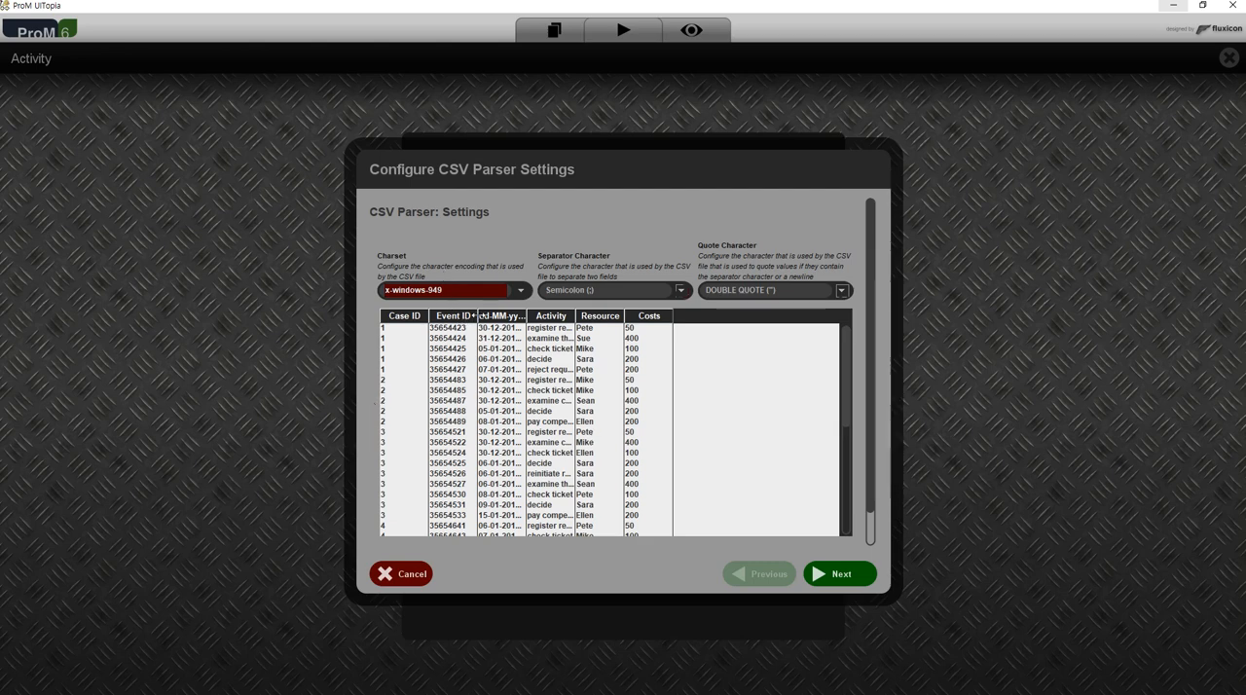
drag(475, 316, 767, 317)
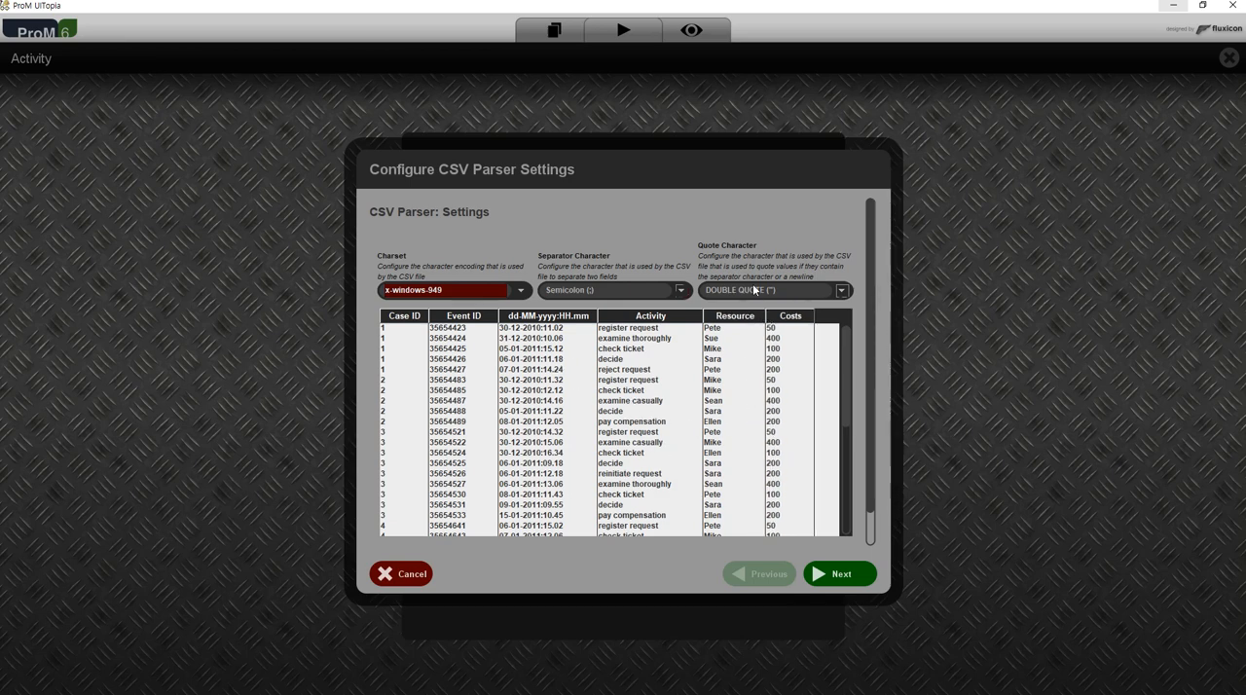
click(851, 574)
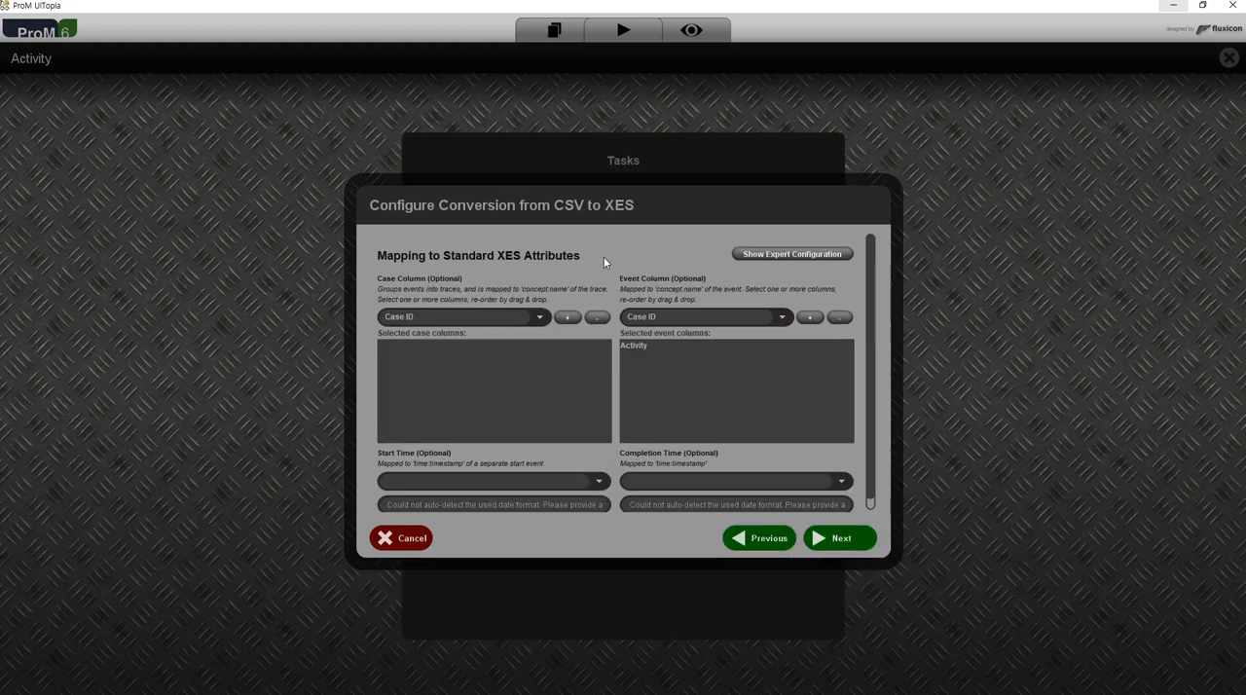
Compare the available case columns with the header line of running-example.csv in AcroEdit and return to ProM.
click(540, 318)
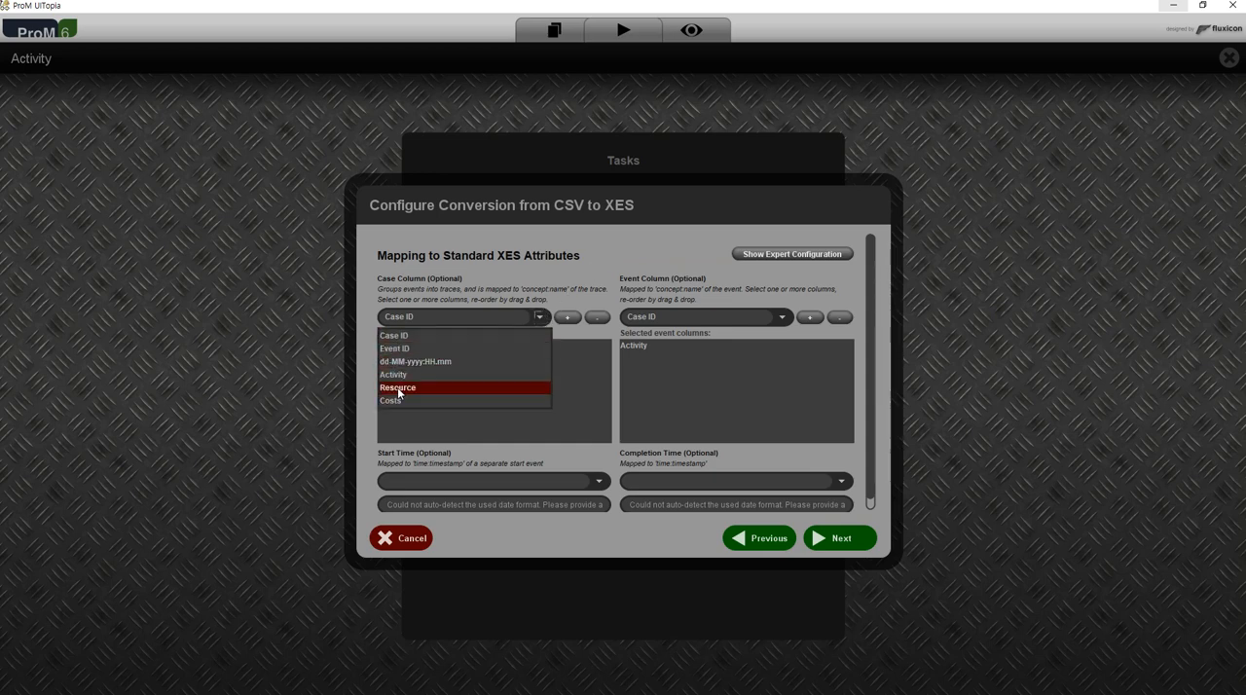
key(alt+Tab)
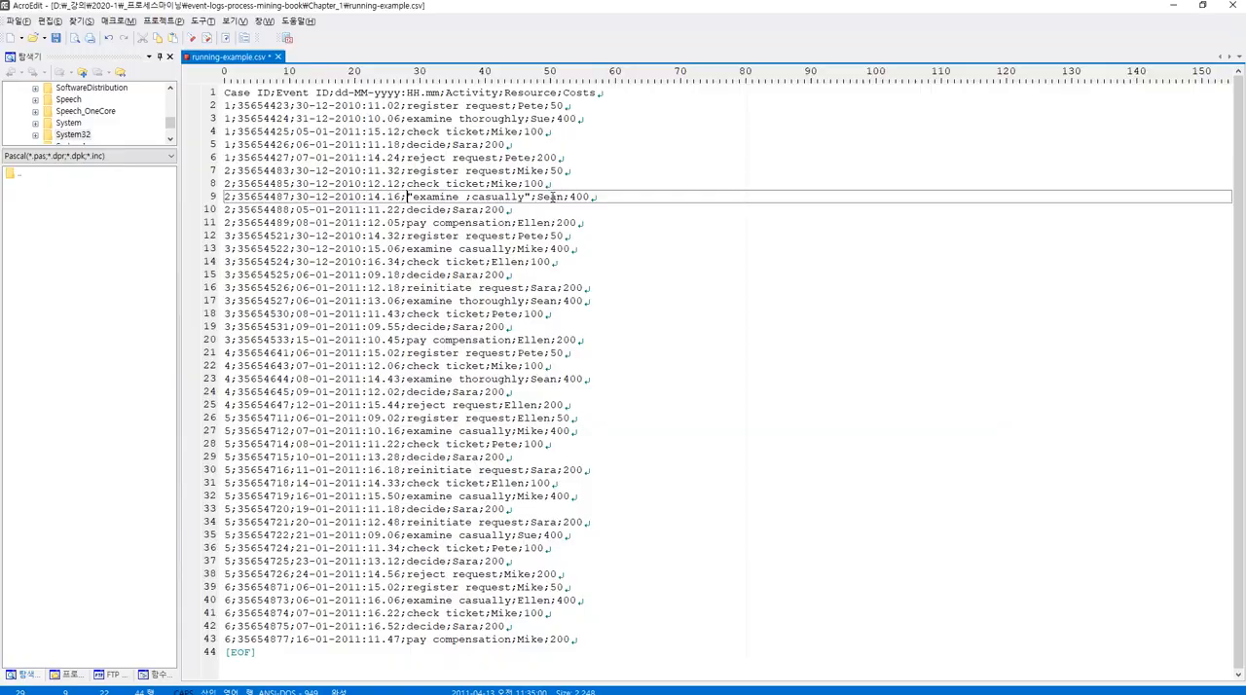
drag(445, 92, 499, 95)
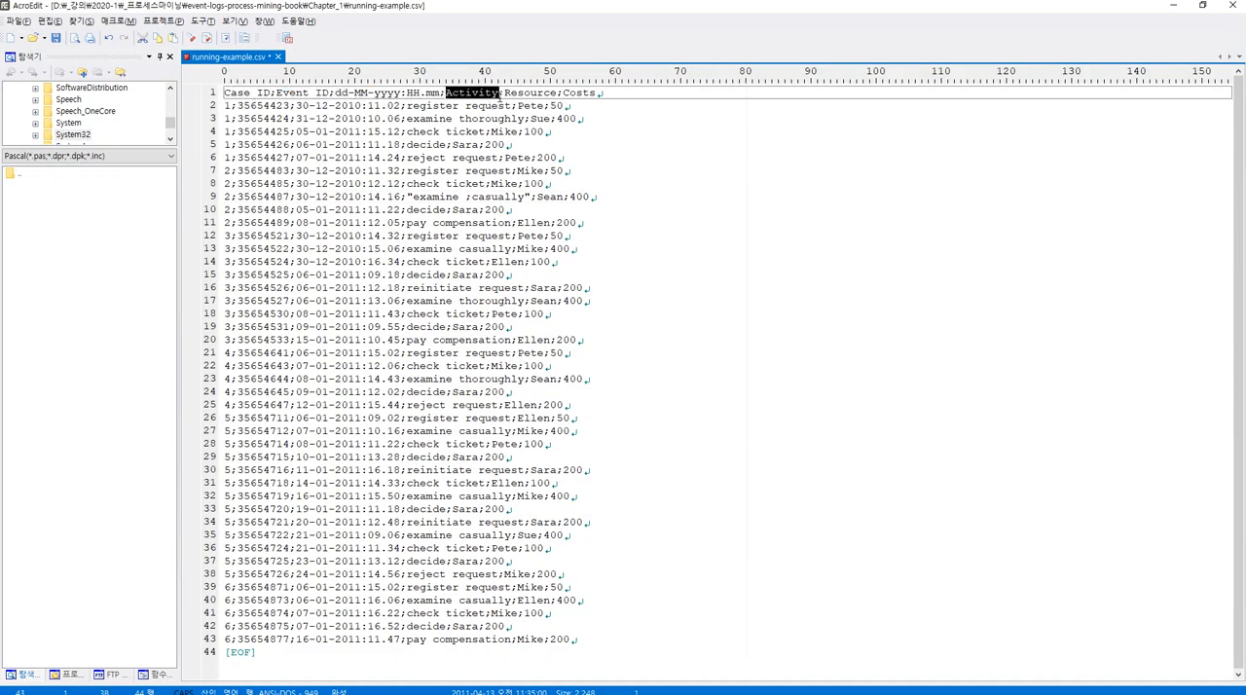
triple_click(500, 94)
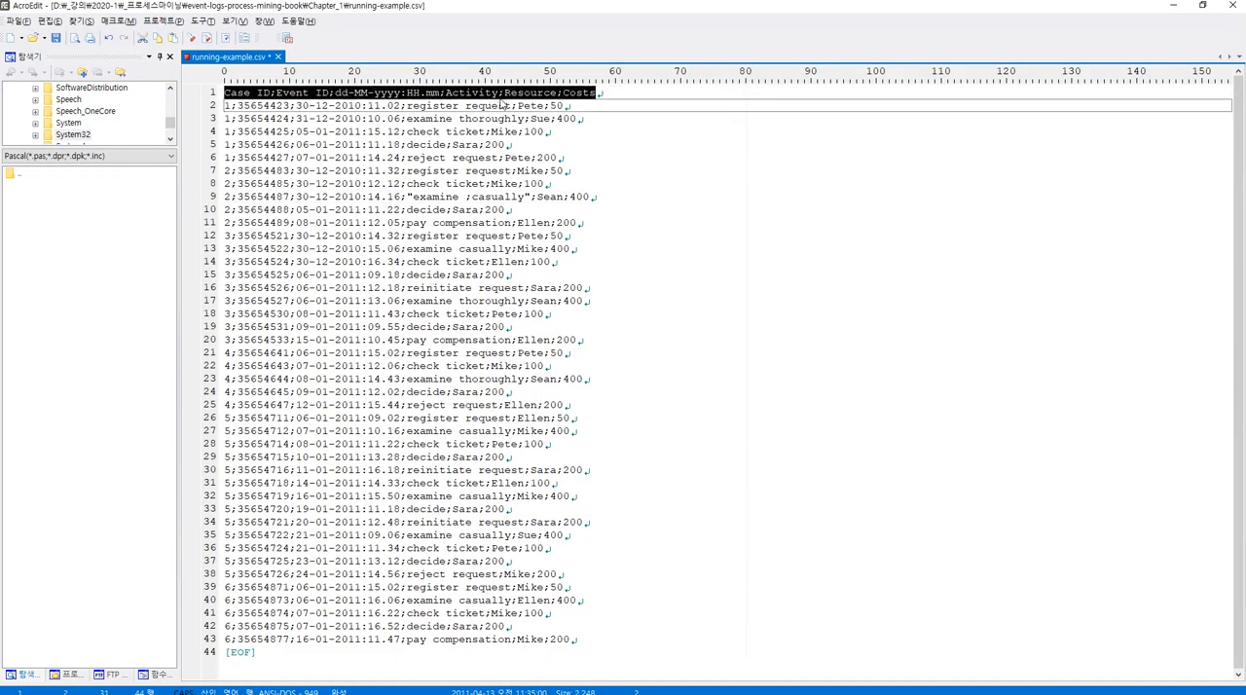
key(alt+Tab)
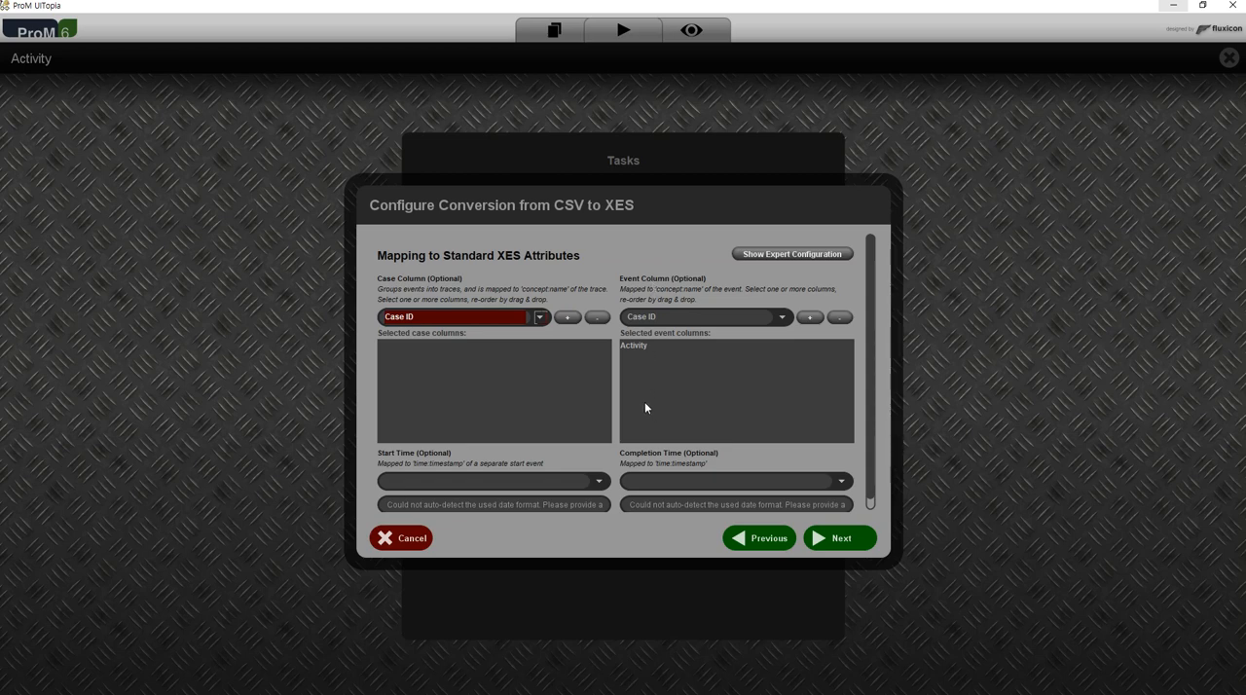
Add Case ID to the selected case columns of the XES attribute mapping.
click(645, 346)
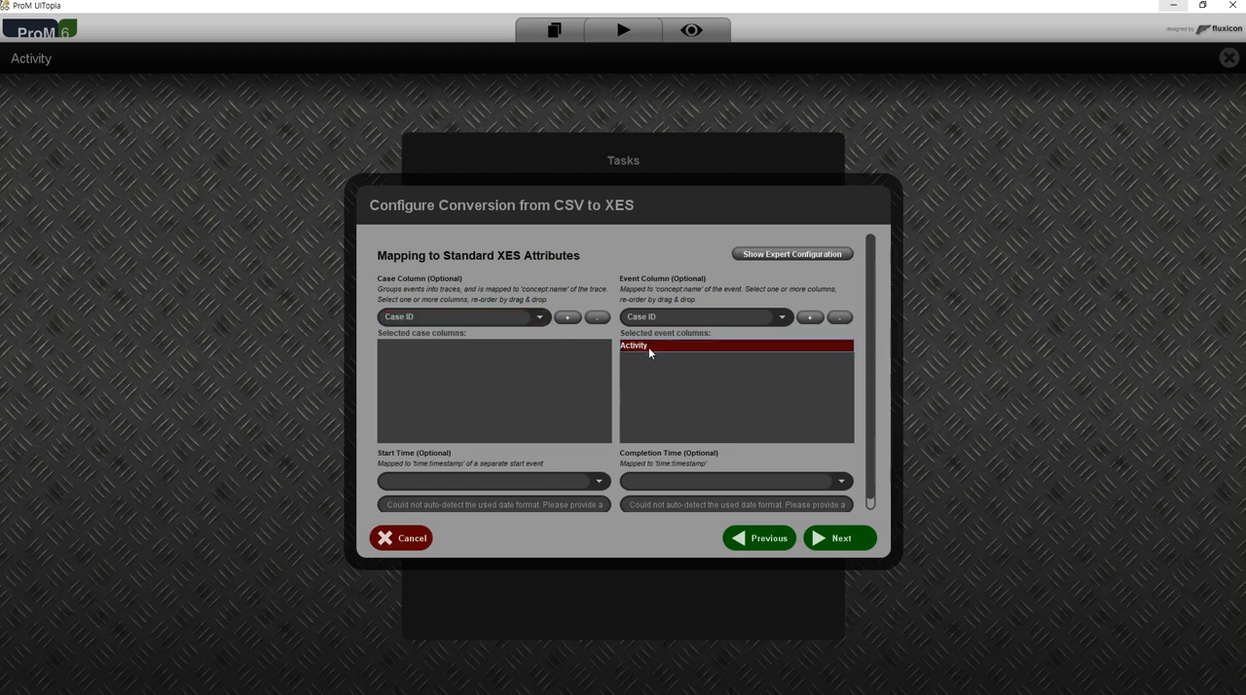
click(538, 318)
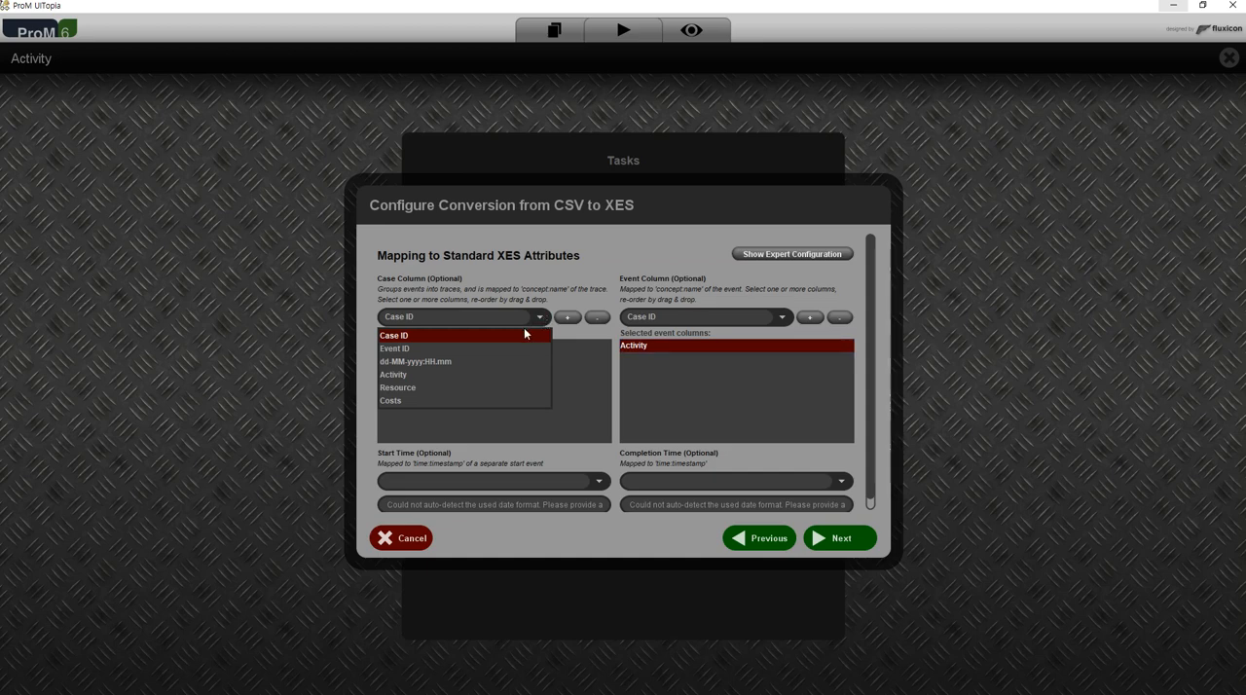
click(517, 336)
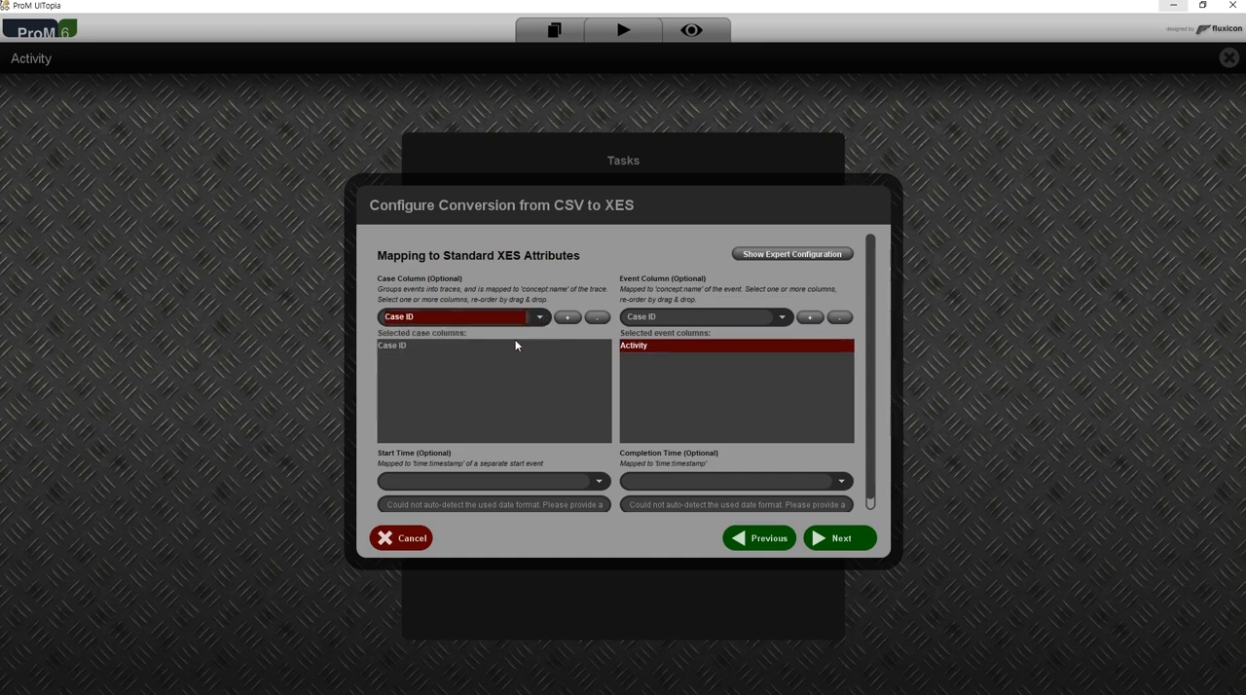
click(534, 362)
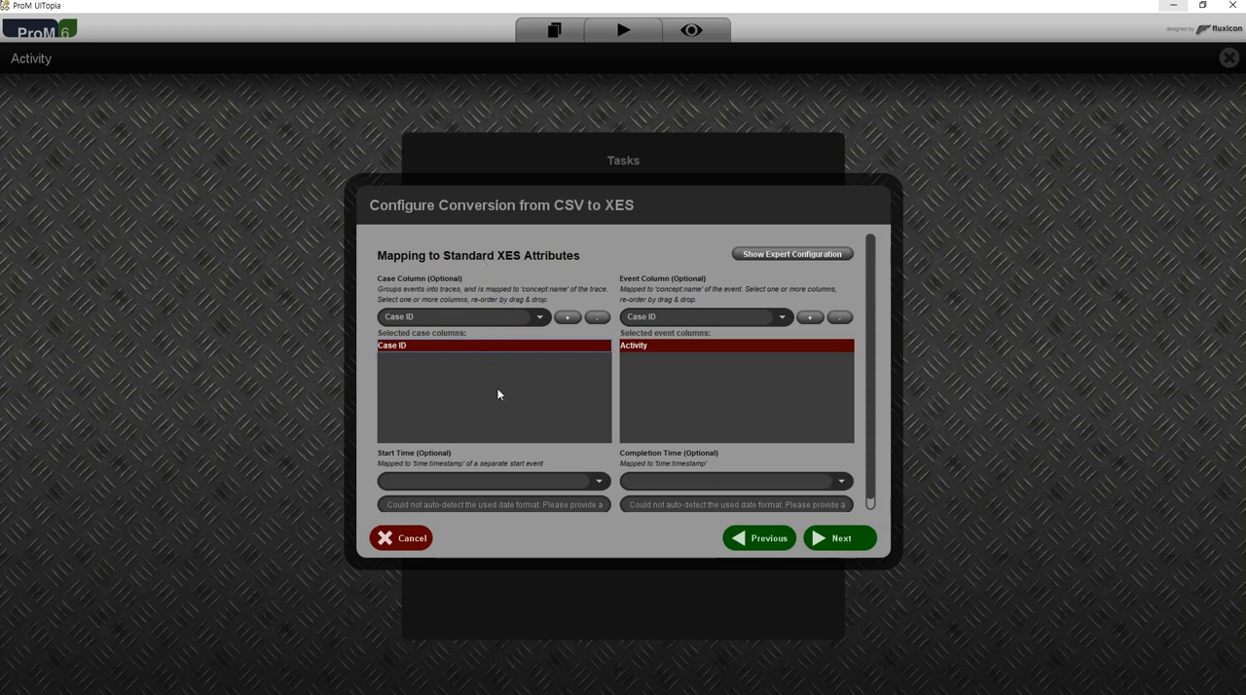
Remove Activity from the selected event columns and add it back as the event column.
click(782, 316)
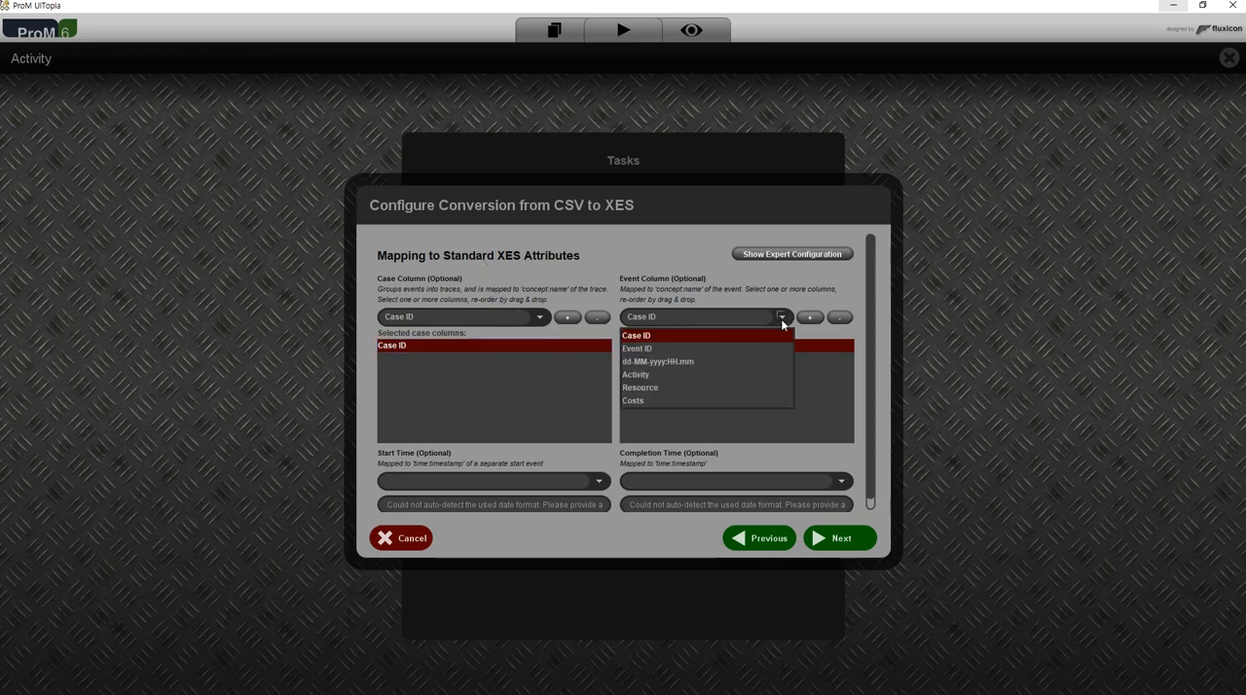
click(692, 374)
click(706, 348)
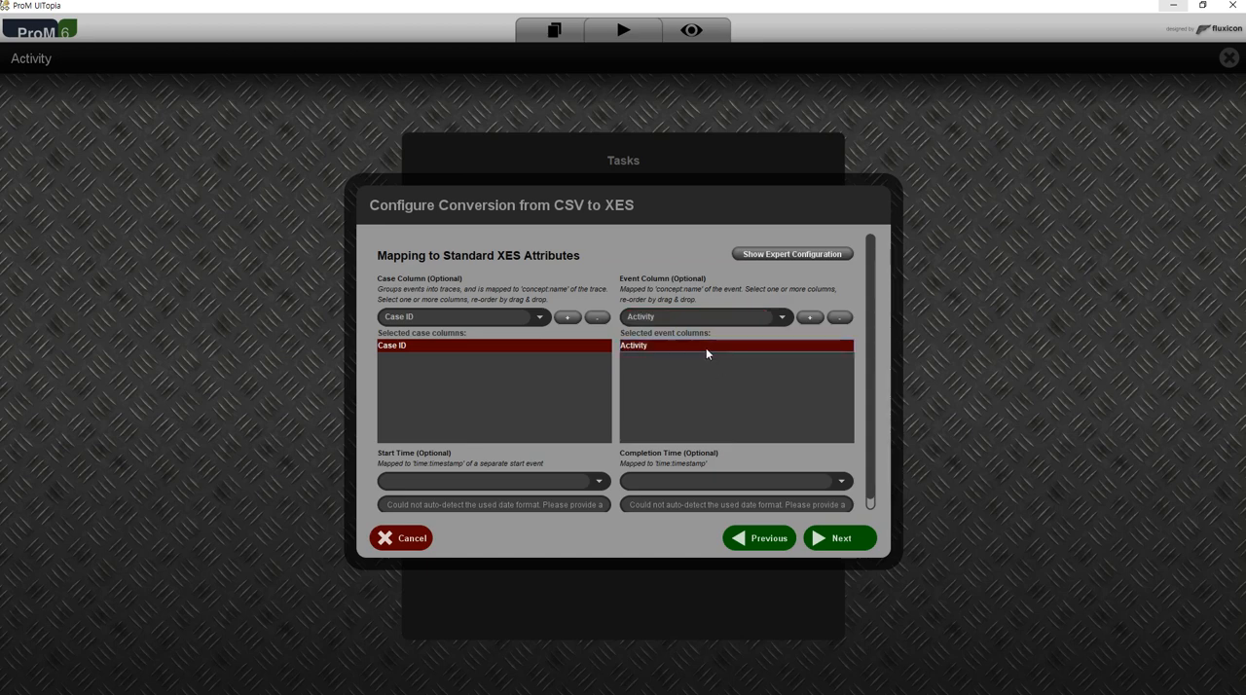
click(840, 316)
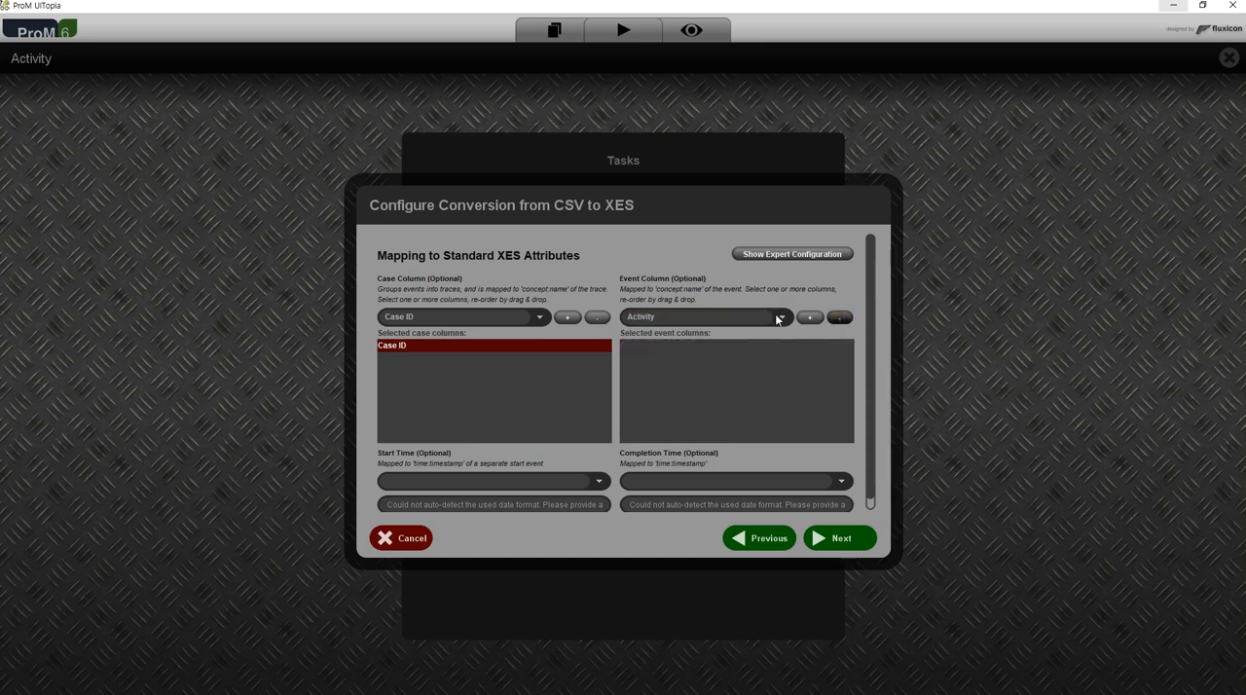
click(781, 316)
click(738, 376)
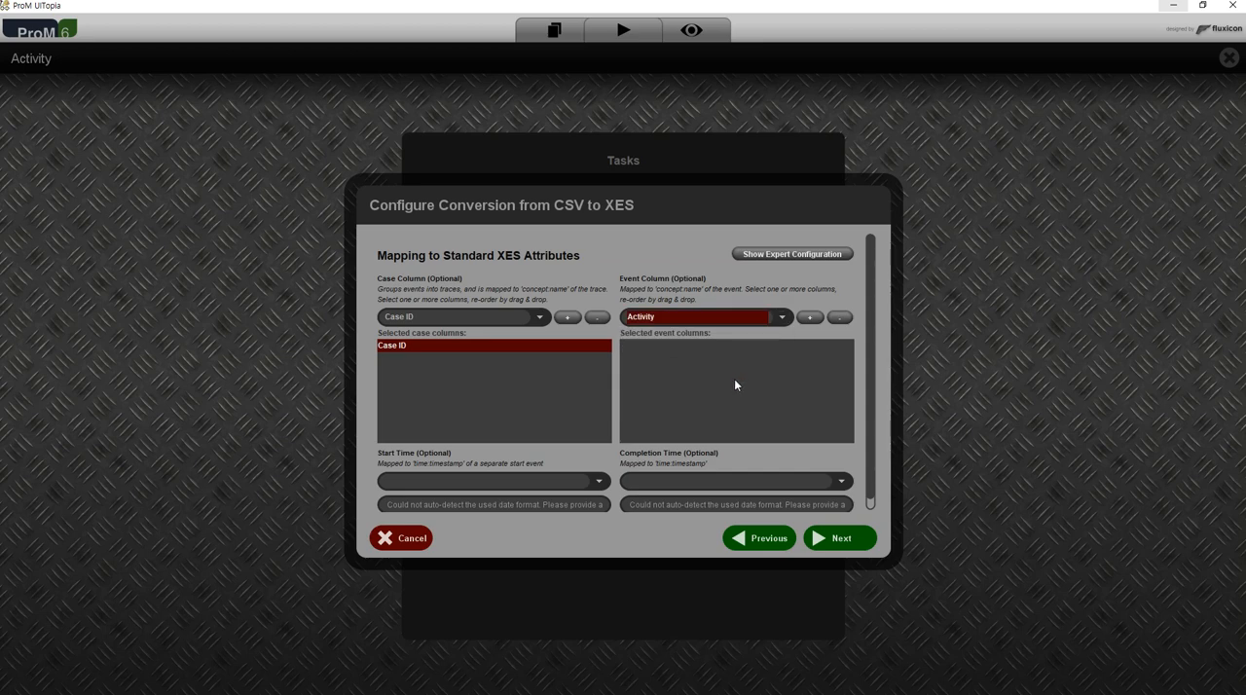
click(812, 318)
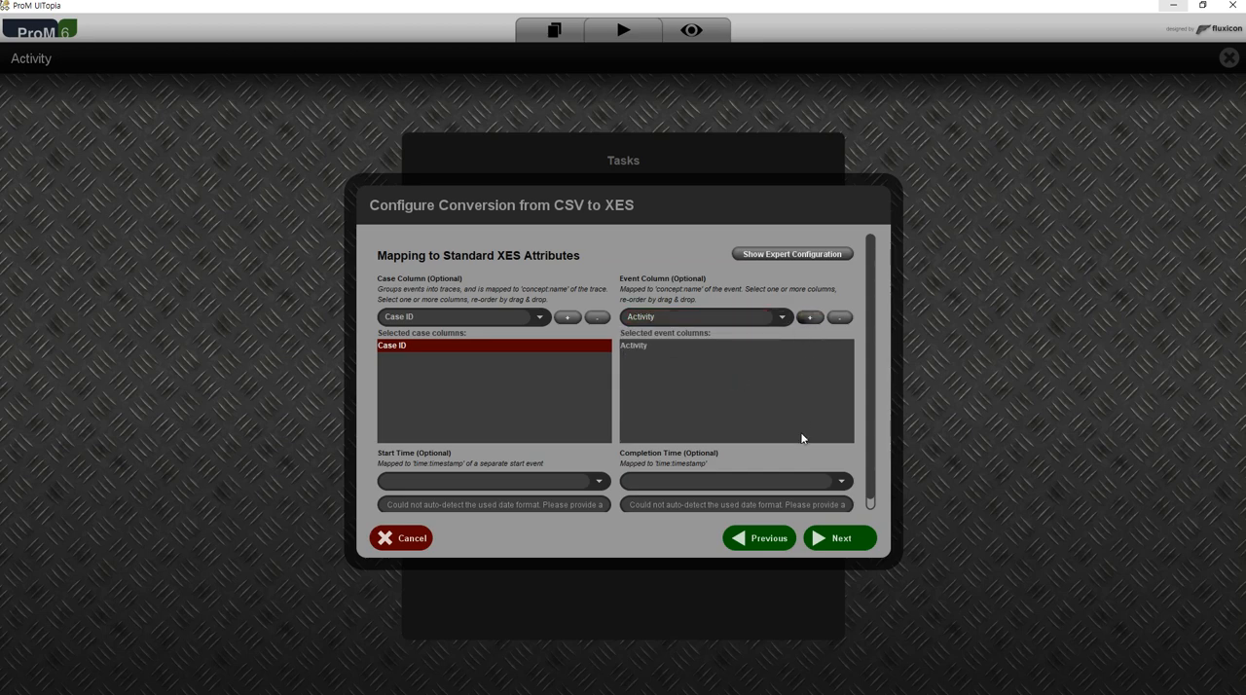
Review the columns available for the event mapping and keep Activity as the choice.
click(783, 318)
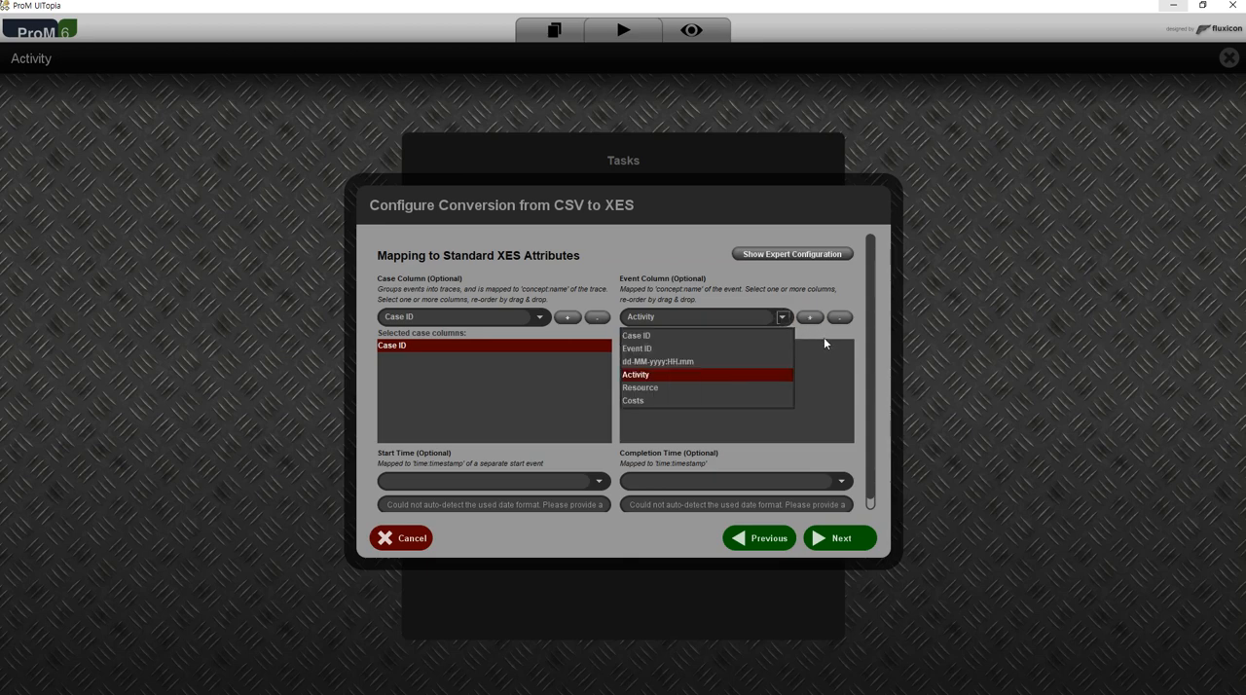
click(809, 388)
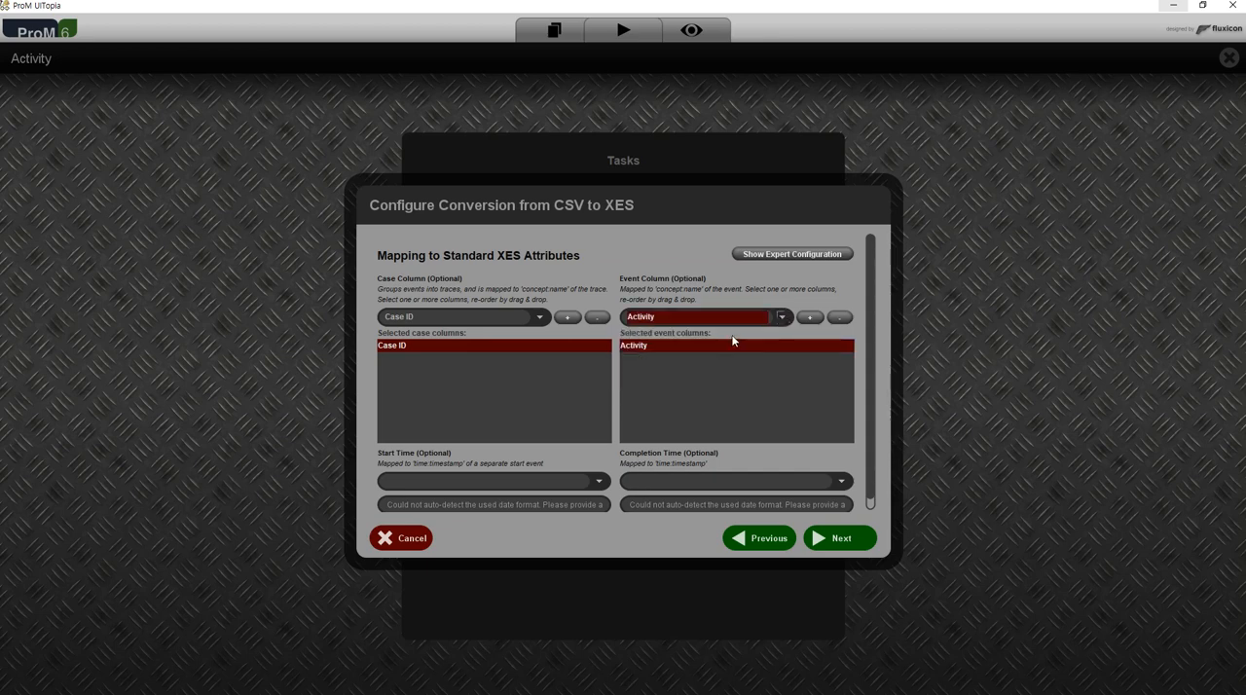
click(785, 317)
click(714, 372)
click(782, 318)
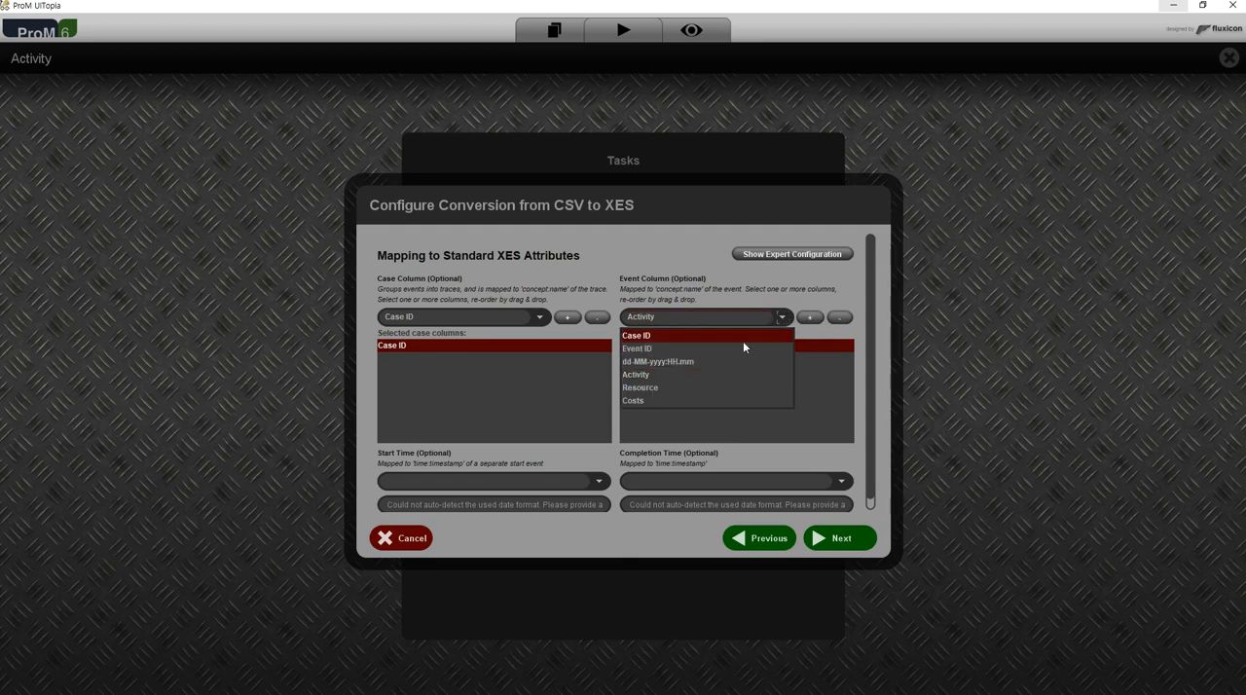
click(695, 375)
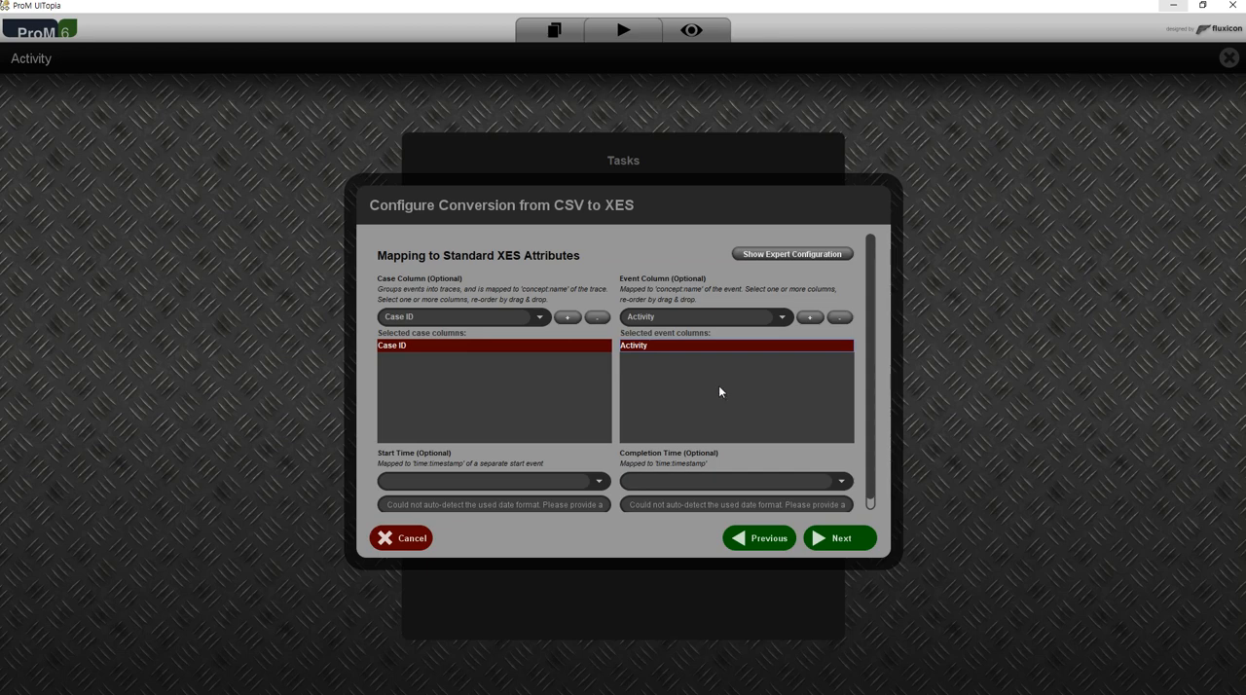
Try adding Costs as a second event column and remove it again, leaving only Activity selected.
click(782, 317)
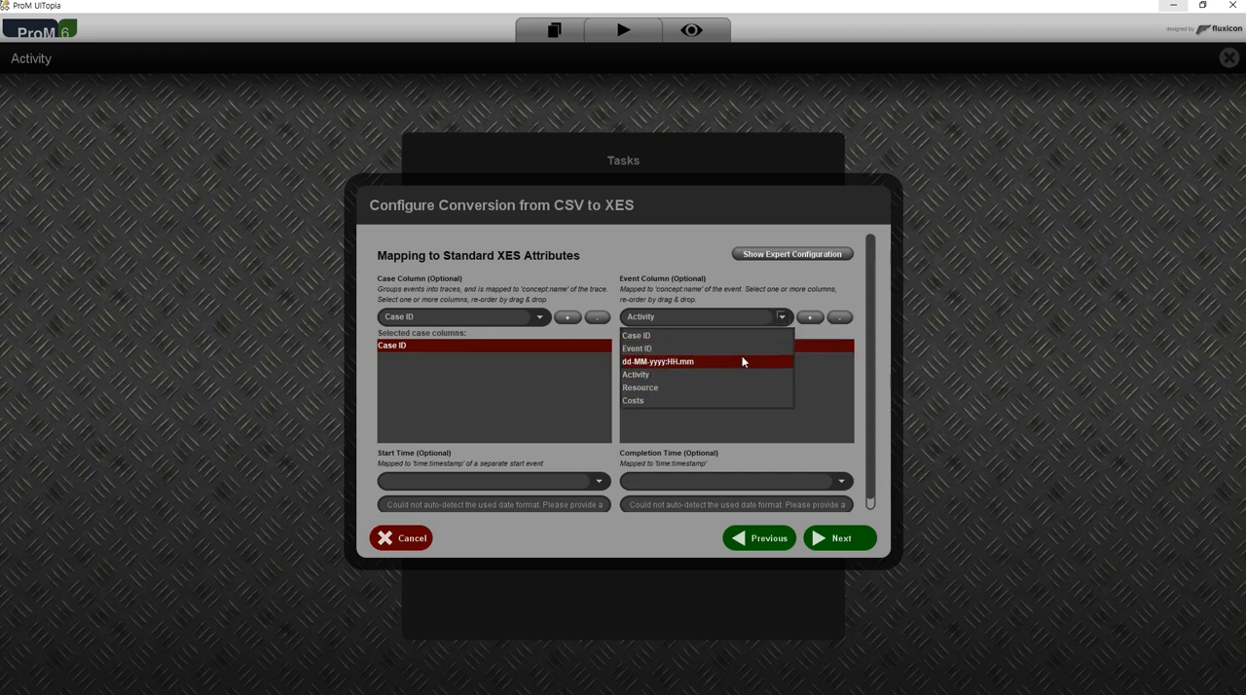
click(722, 402)
click(809, 317)
click(635, 359)
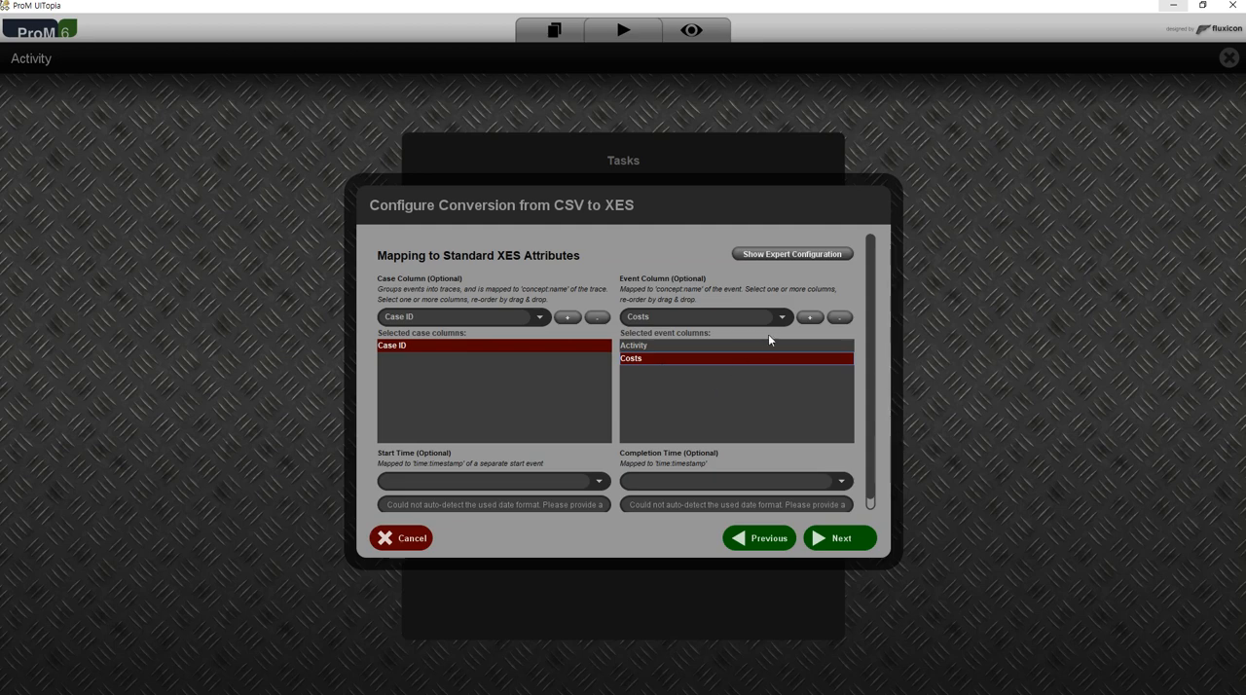
click(839, 317)
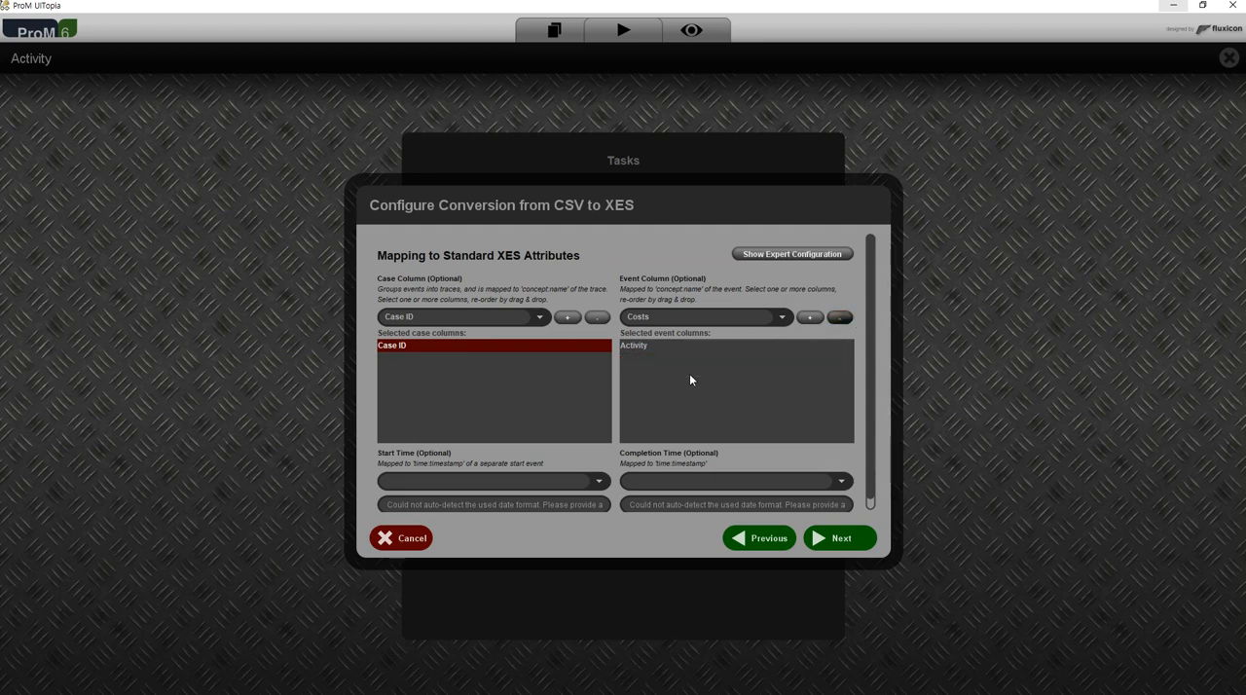
click(680, 346)
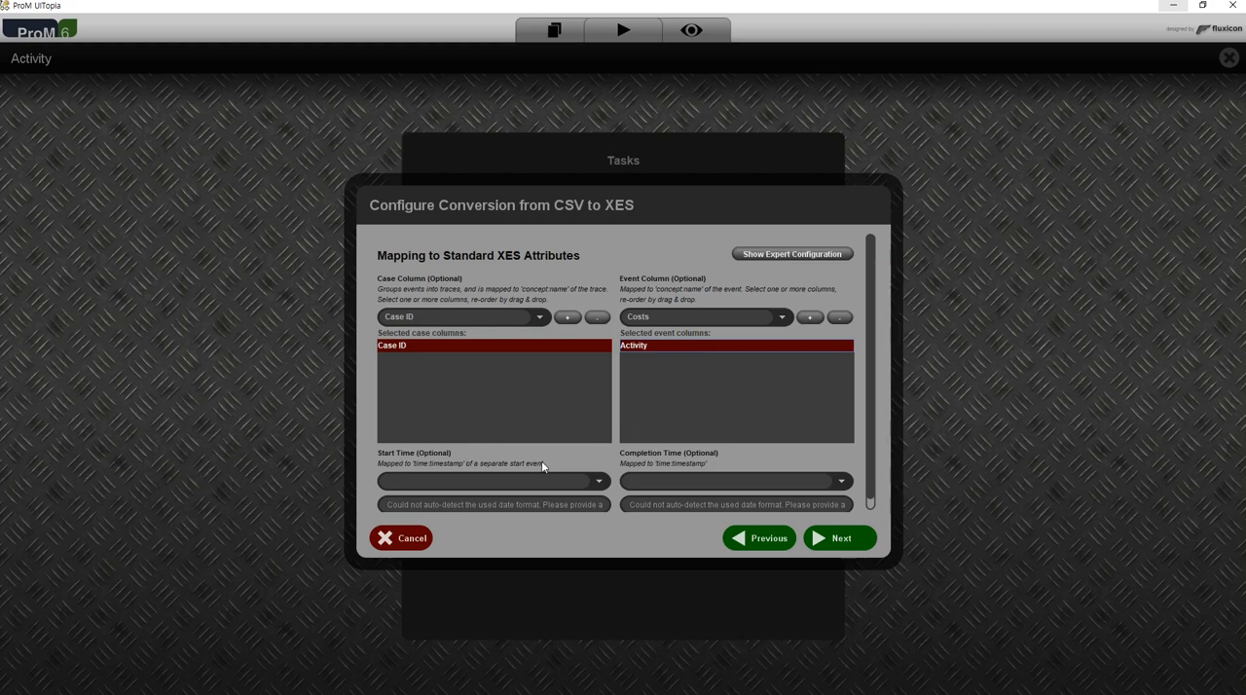
Examine the timestamp values of running-example.csv in AcroEdit and return to the conversion mapping in ProM.
key(alt+Tab)
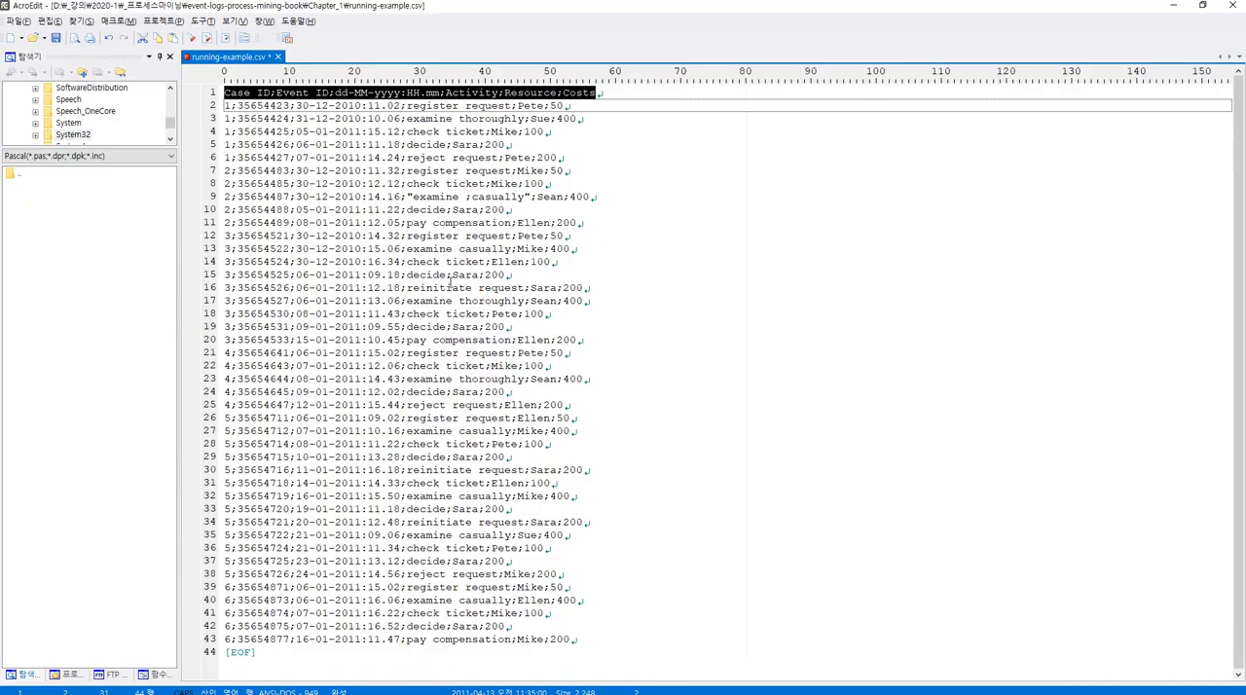
click(460, 209)
double_click(322, 105)
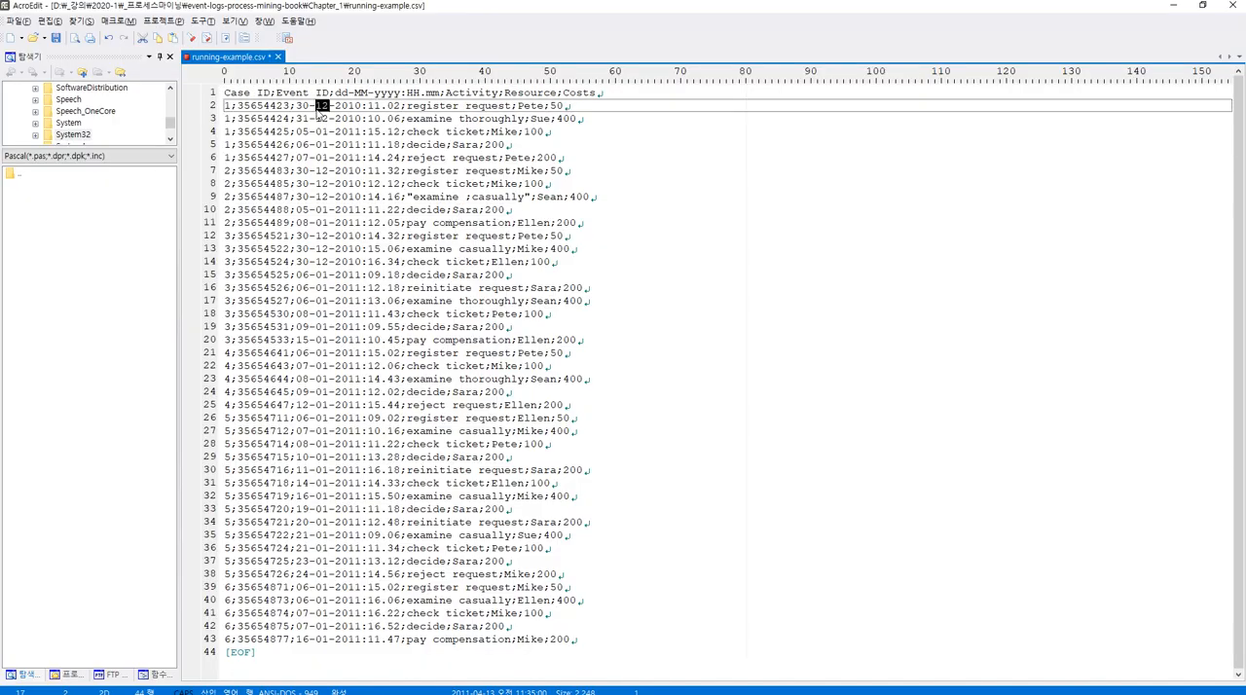
key(alt+Tab)
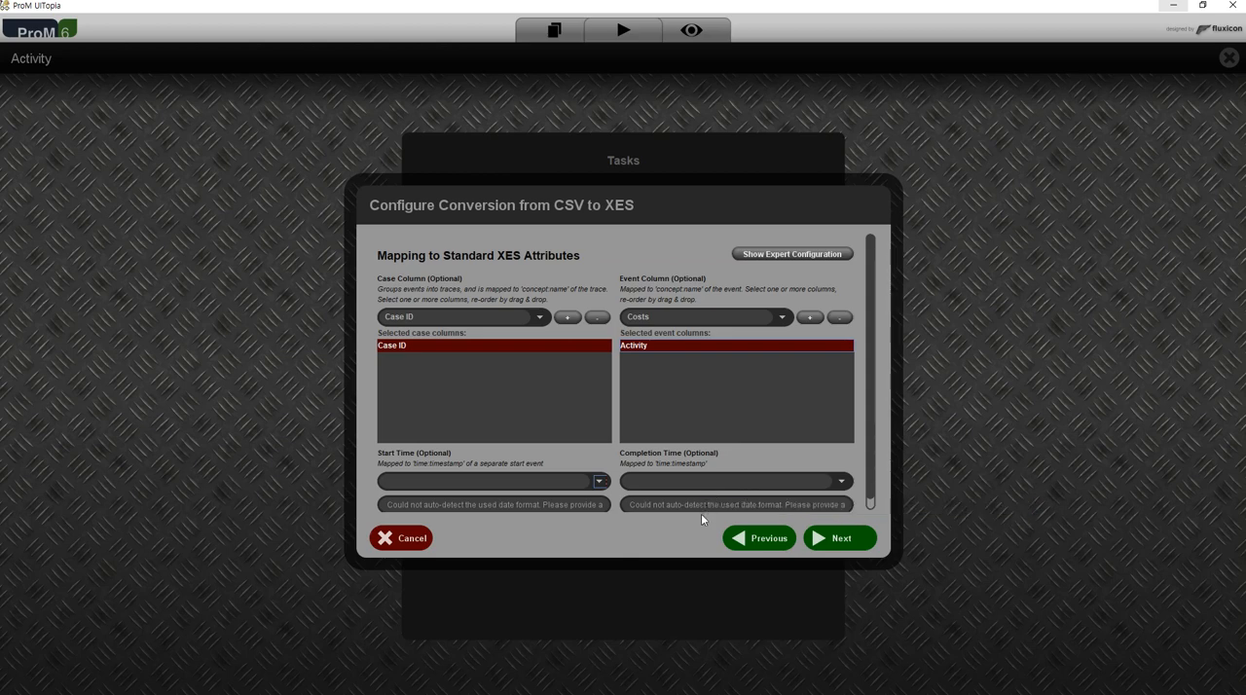
key(alt+Tab)
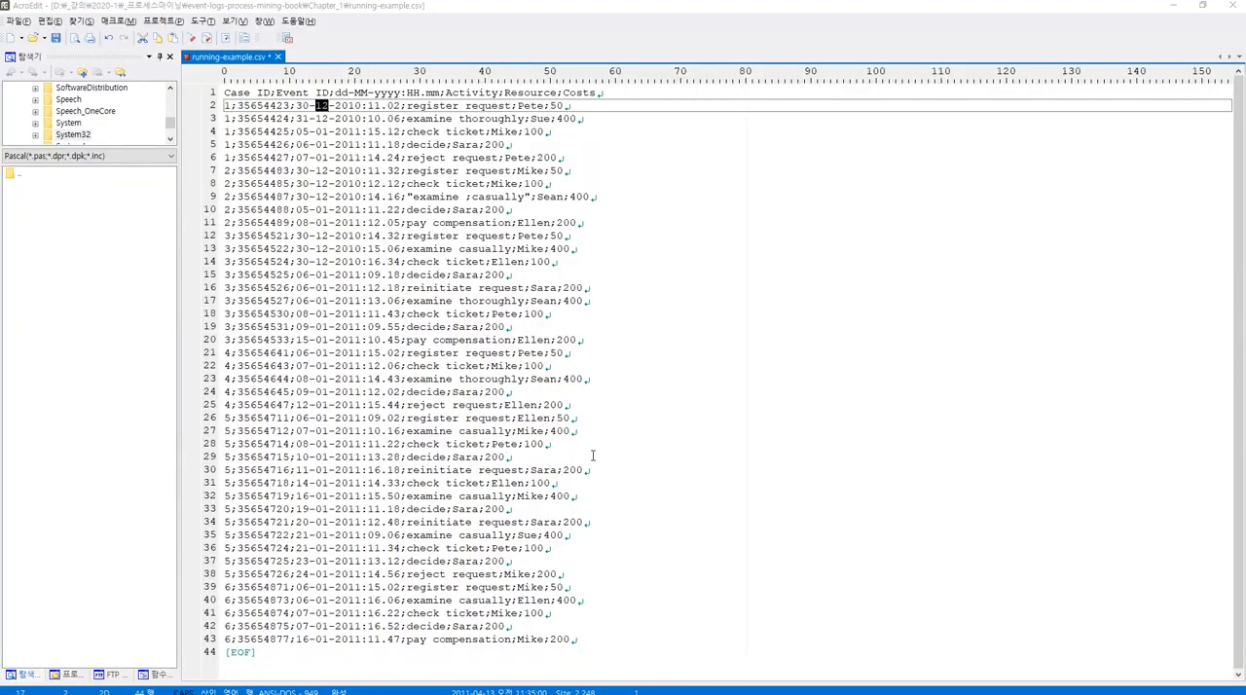
key(alt+Tab)
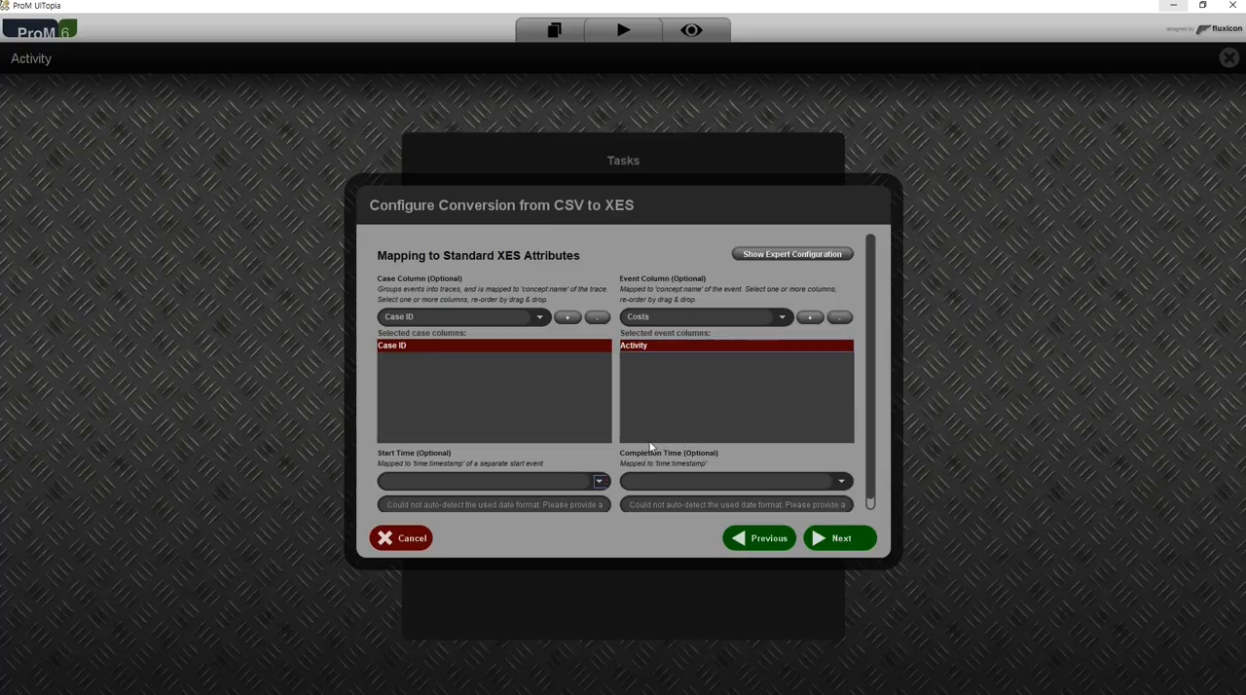
Map the completion time to the dd-MM-yyyy:HH.mm column and select its whole date format pattern for editing.
click(844, 481)
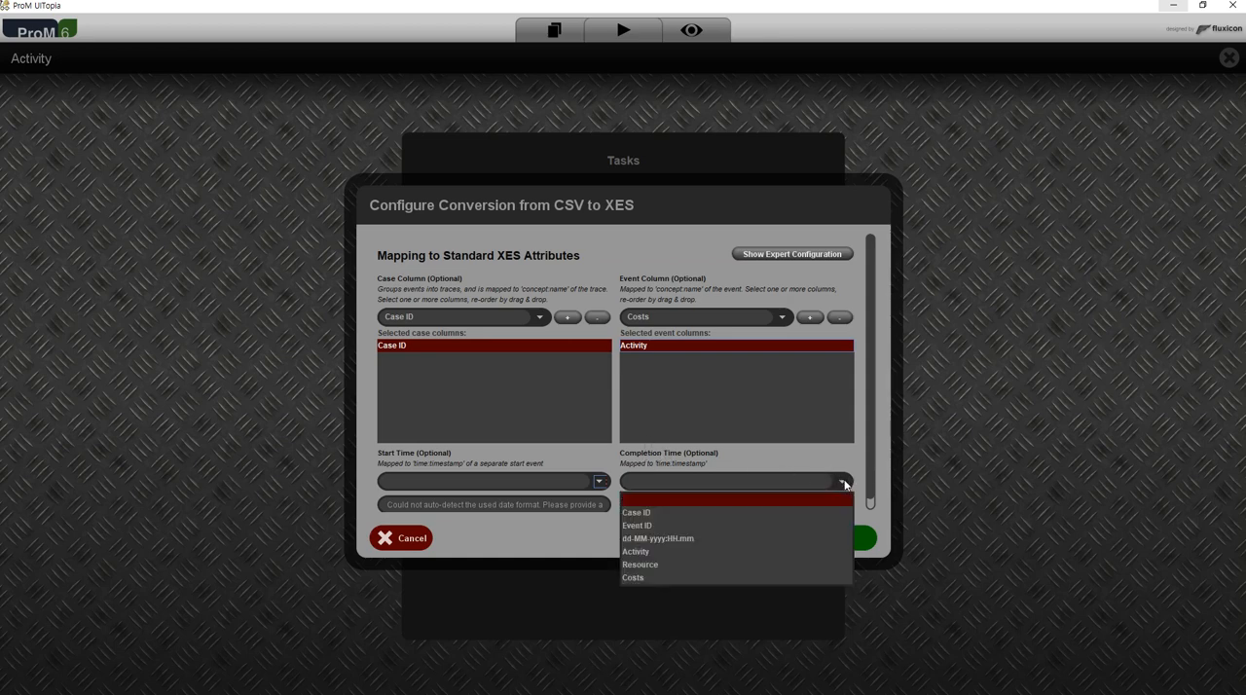
click(789, 539)
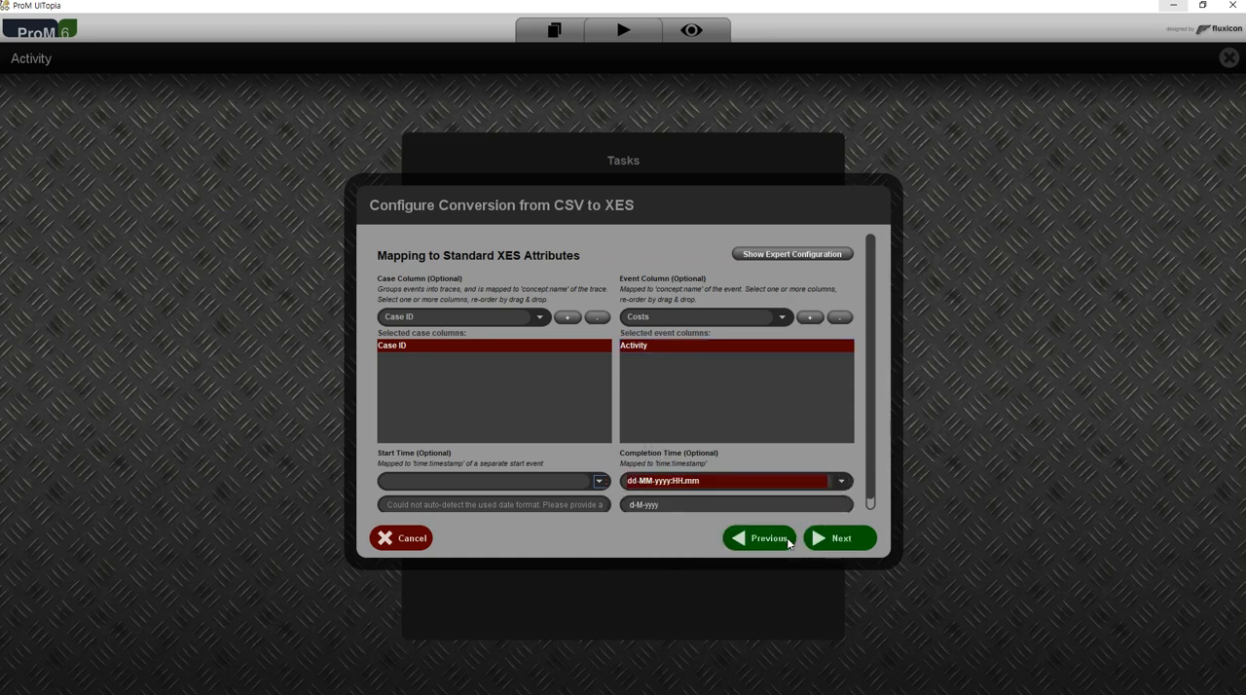
click(704, 508)
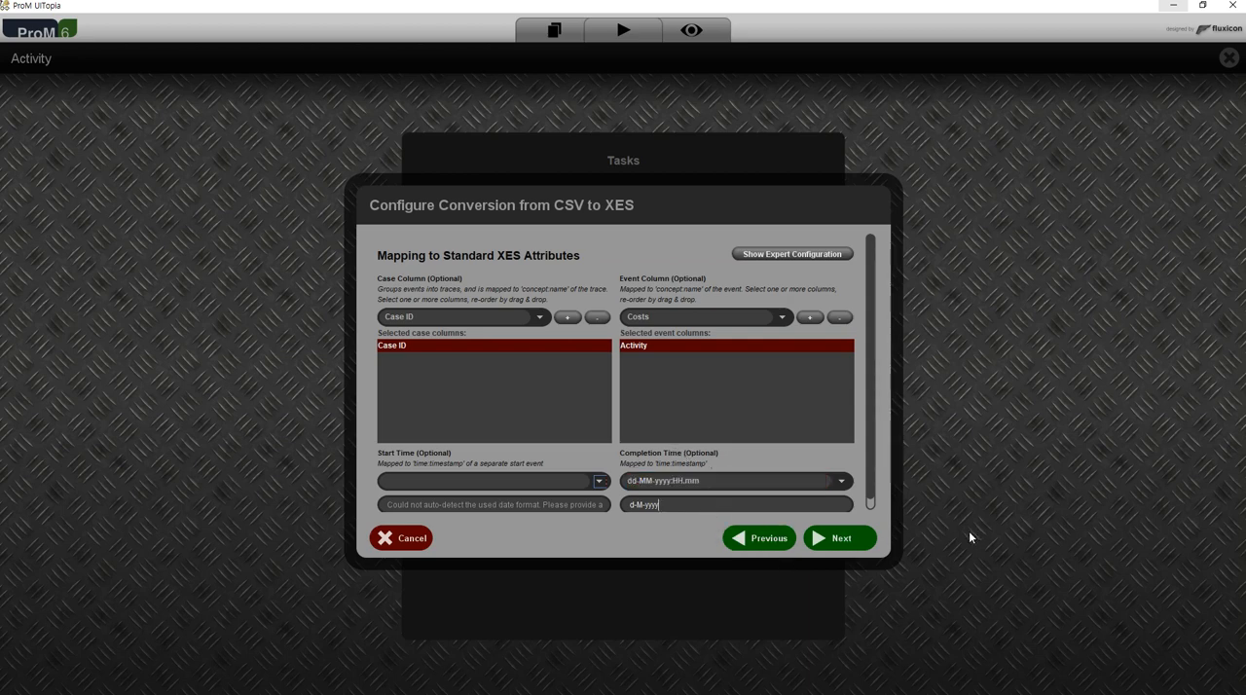
key(ctrl+a)
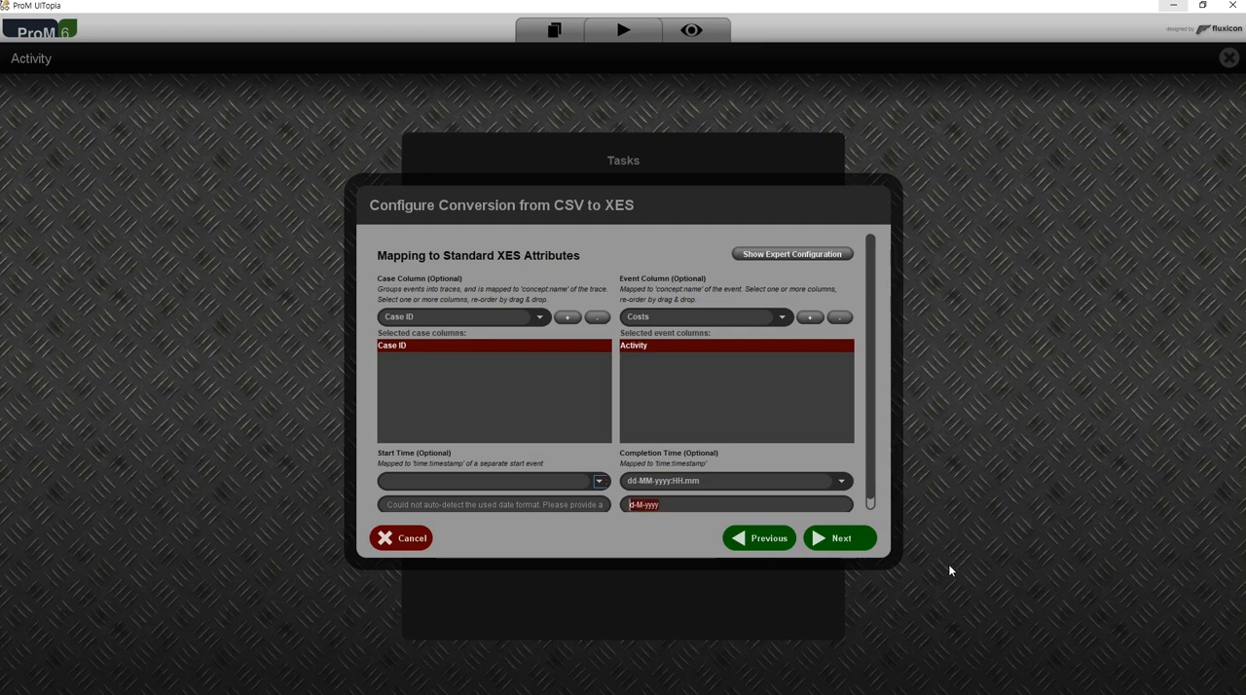
Switch to AcroEdit, examine the parts of the full timestamp in line 11, and return to ProM.
key(alt+Tab)
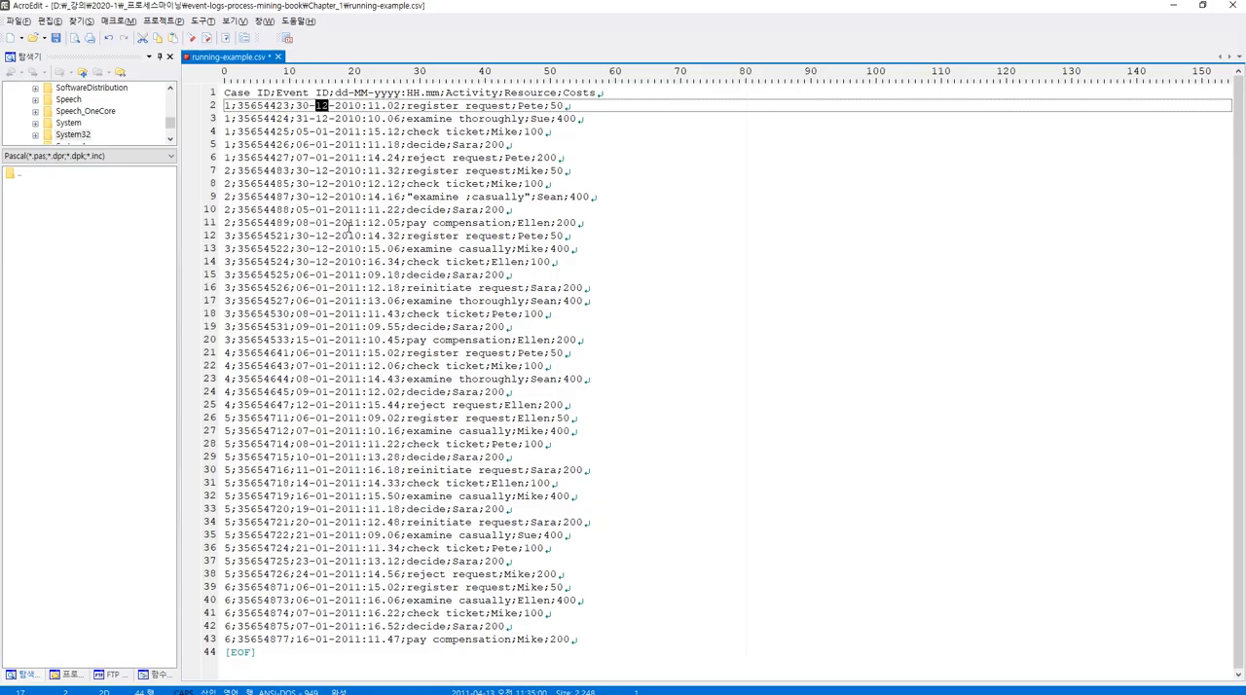
click(393, 223)
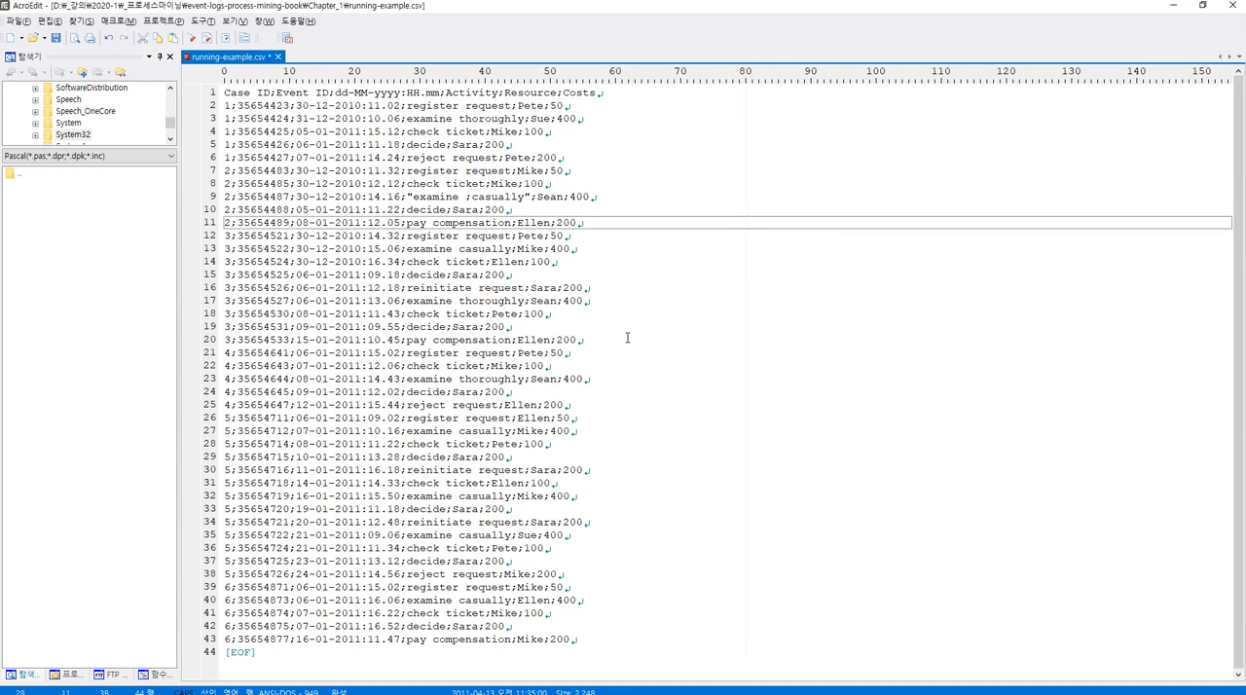
key(shift+Left)
key(shift+Left)
key(shift+Left)
key(shift+Left)
key(shift+Left)
key(shift+Left)
key(shift+Left)
key(shift+Left)
key(shift+Left)
key(shift+Left)
key(shift+Left)
key(shift+Left)
key(shift+Left)
key(shift+Left)
key(shift+Left)
key(shift+Left)
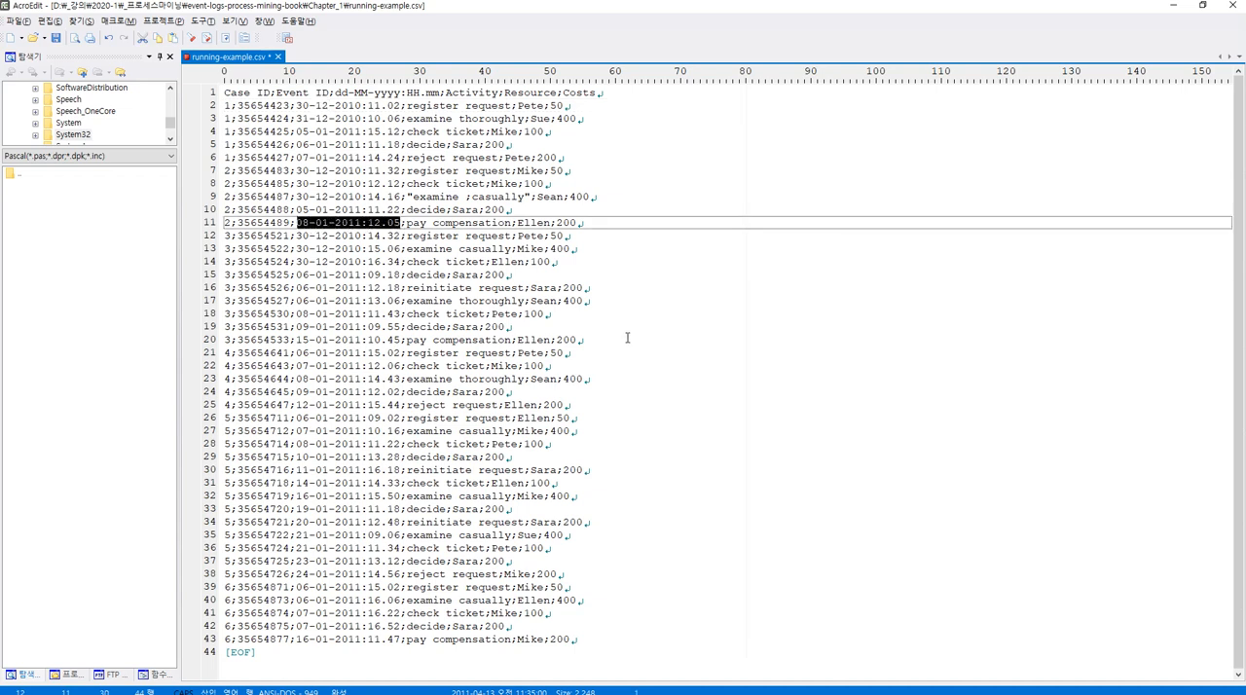
key(Left)
key(Right)
key(shift+Right)
key(shift+Right)
key(shift+Right)
key(shift+Right)
key(shift+Right)
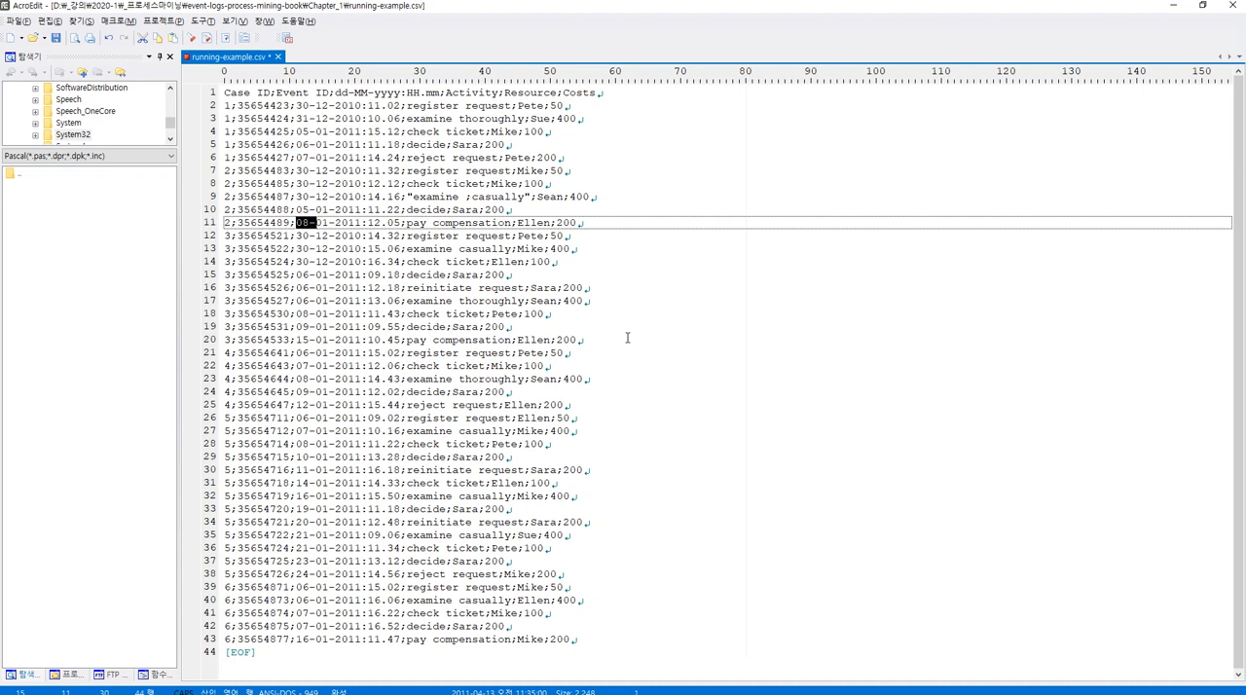
key(shift+Right)
key(shift+Right)
key(shift+Right)
key(shift+Right)
key(shift+Right)
key(shift+Right)
key(shift+Right)
key(shift+Right)
key(shift+Right)
key(shift+Right)
key(shift+Right)
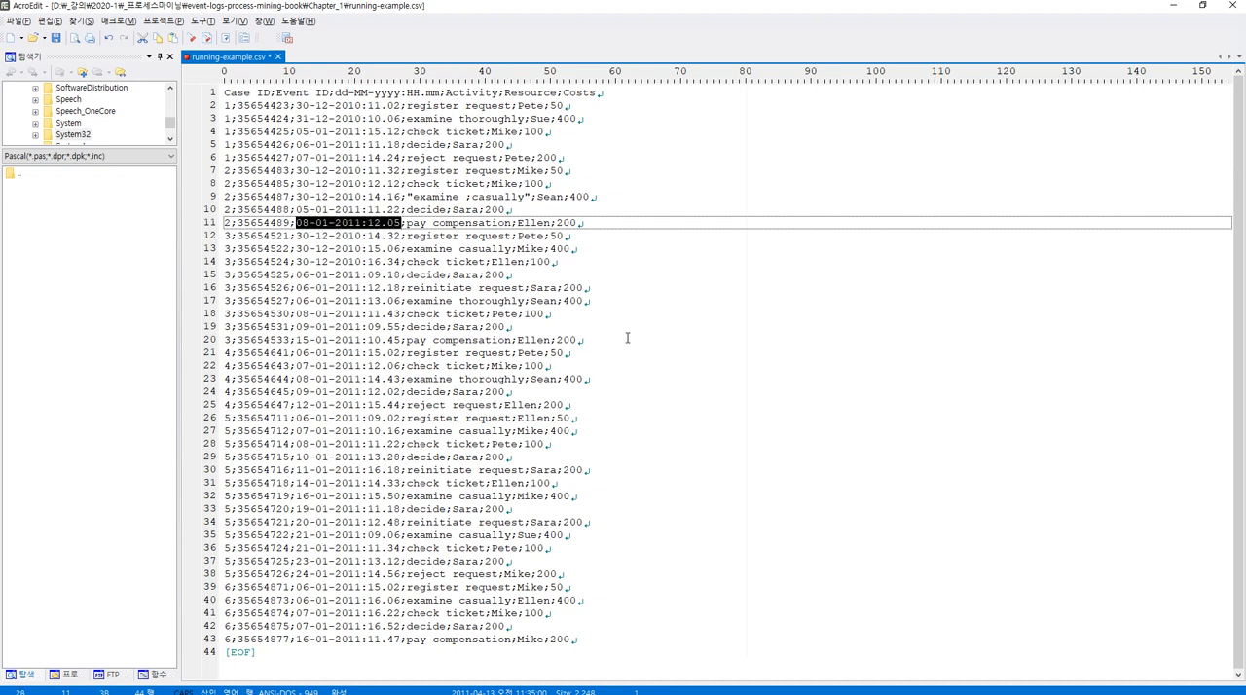
key(alt+Tab)
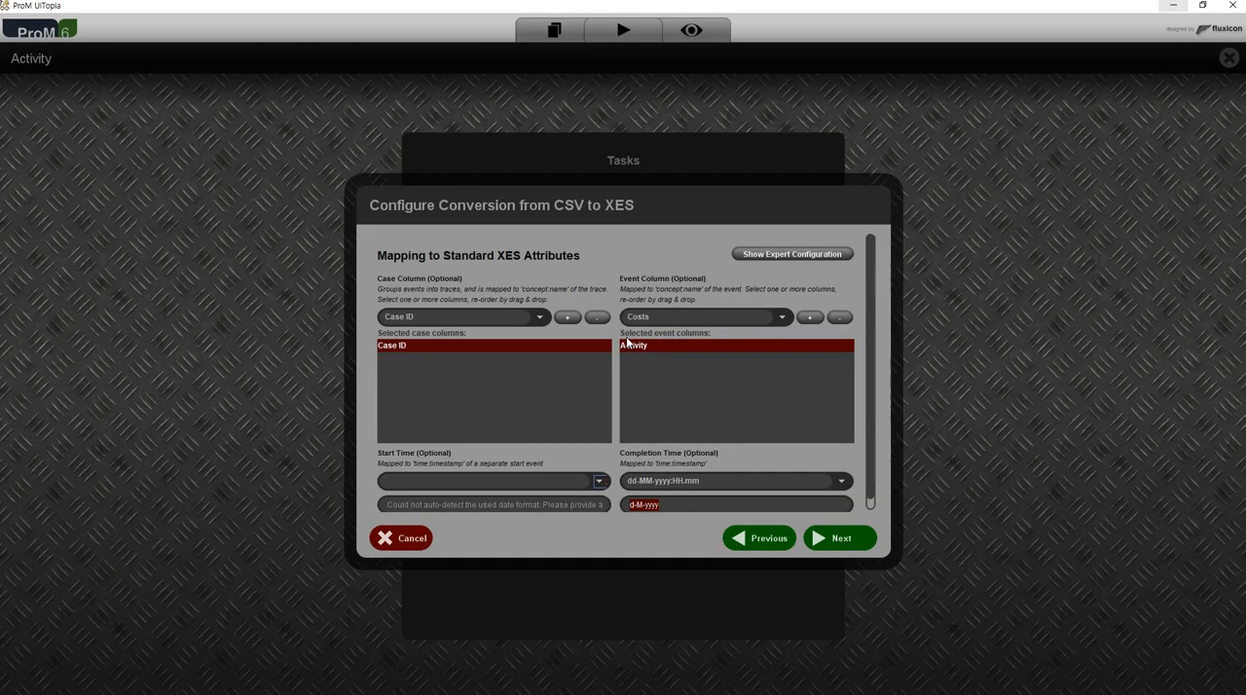
Enter dd-MM-yyyy followed by a colon as the completion time format, checking day and month against line 12 in AcroEdit.
text(d-M)
key(alt+Tab)
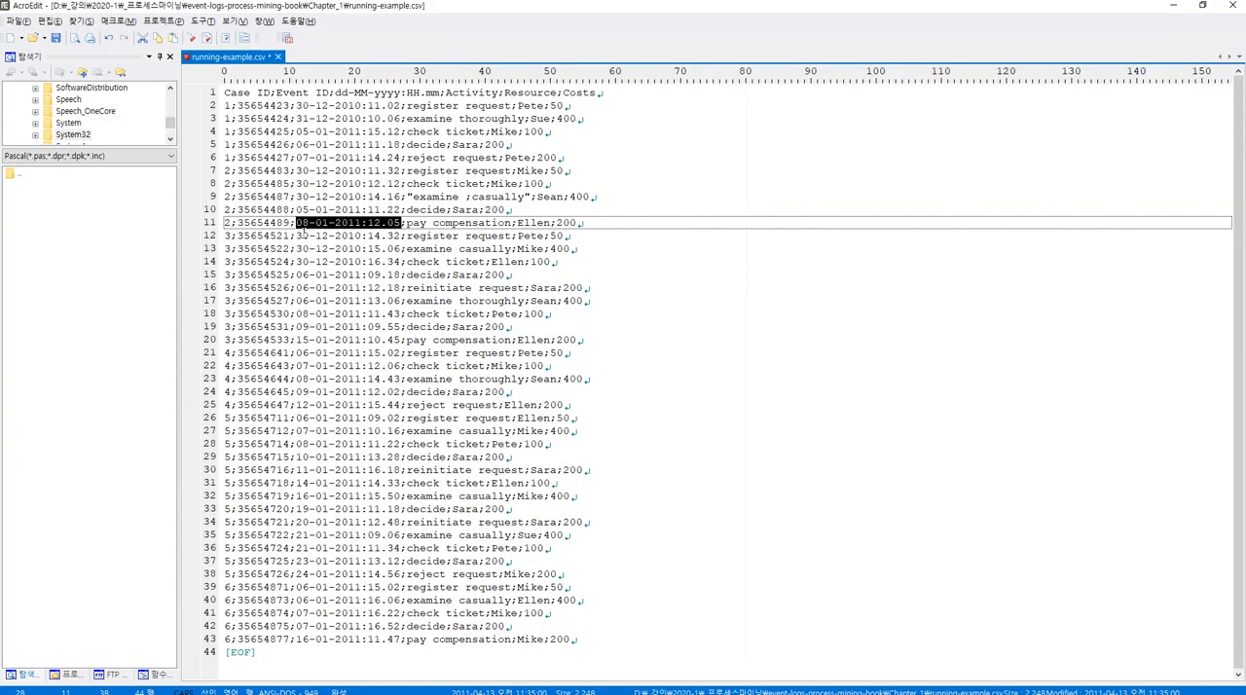
double_click(303, 236)
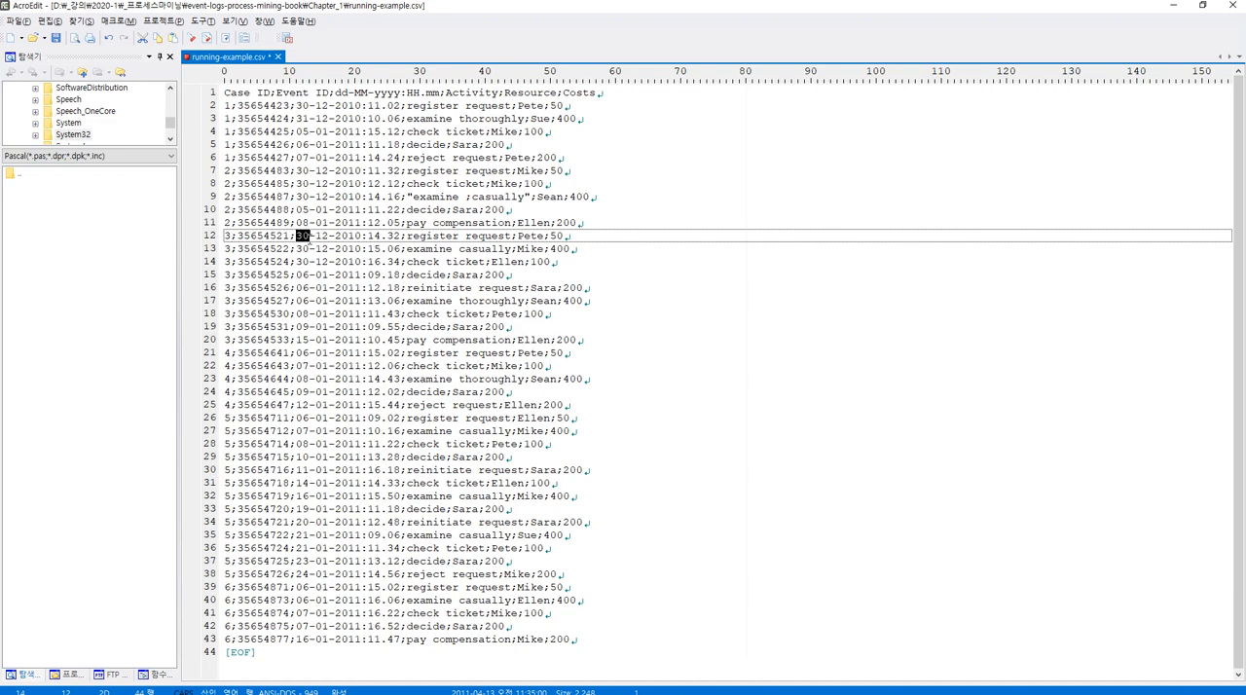
double_click(323, 236)
key(alt+Tab)
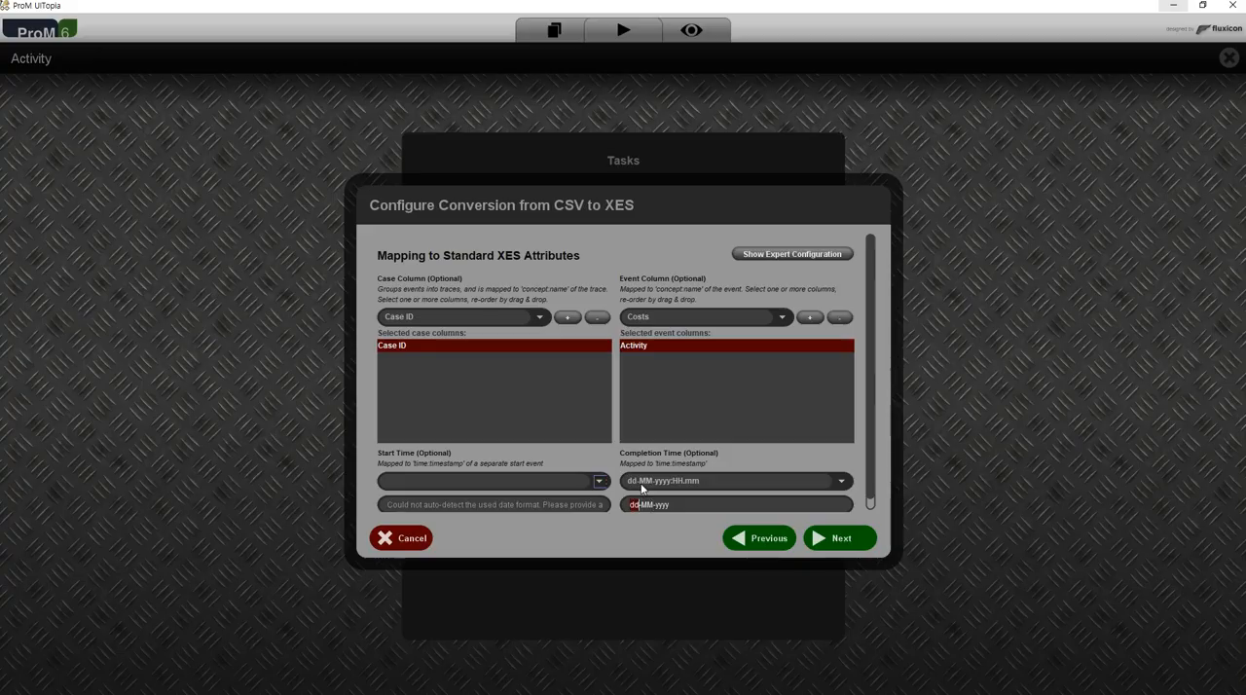
key(Right)
key(shift+Right)
key(shift+Right)
click(693, 502)
text(:)
Check the time in line 12 in AcroEdit, complete the format as dd-MM-yyyy:HH.mm in ProM, and continue to the additional conversion settings.
key(alt+Tab)
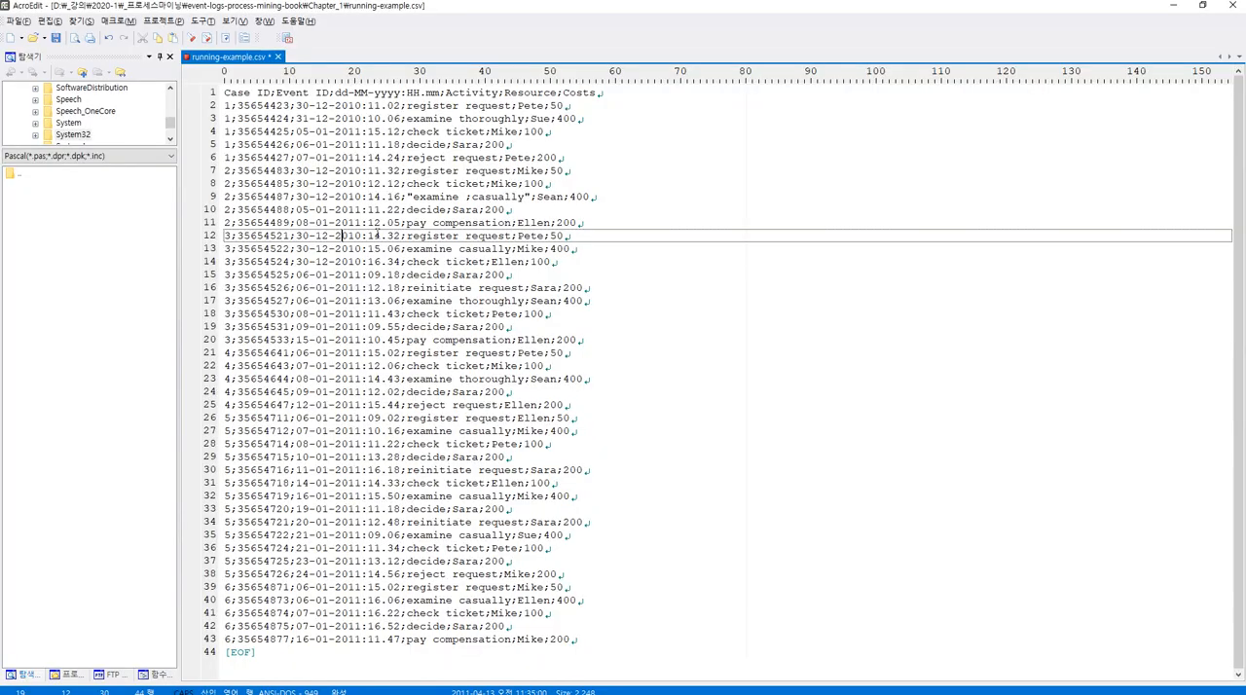
double_click(375, 236)
double_click(393, 236)
key(alt+Tab)
text(mm)
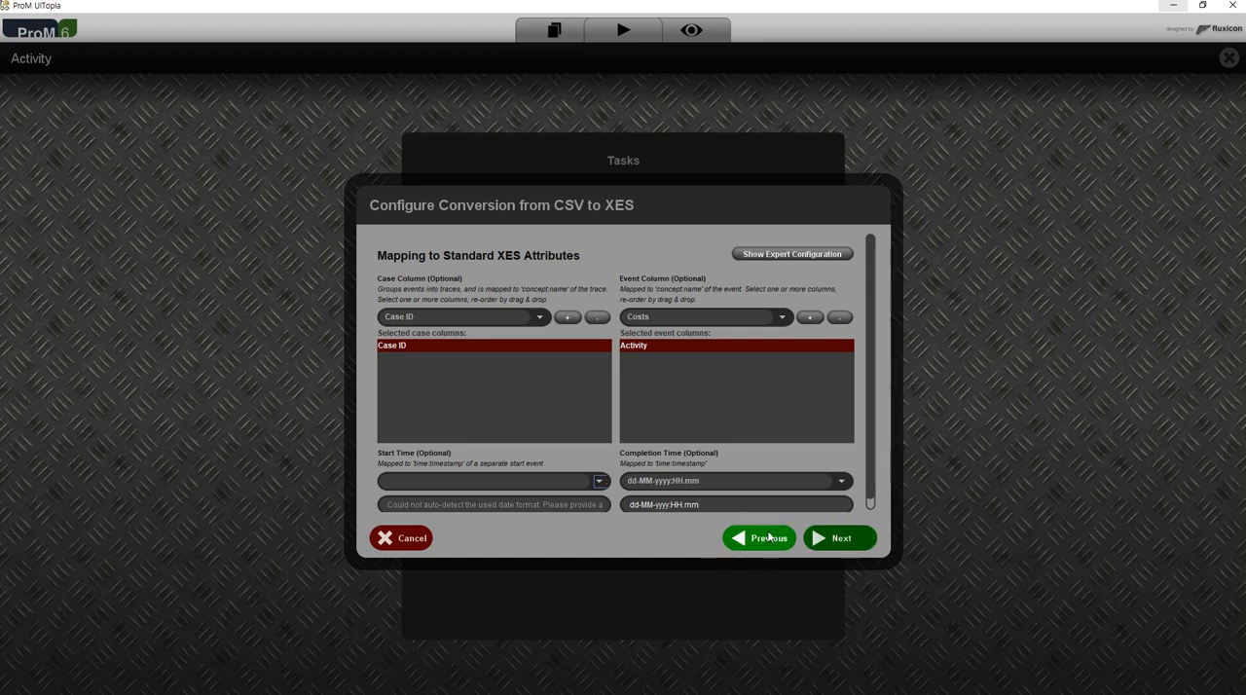
click(853, 538)
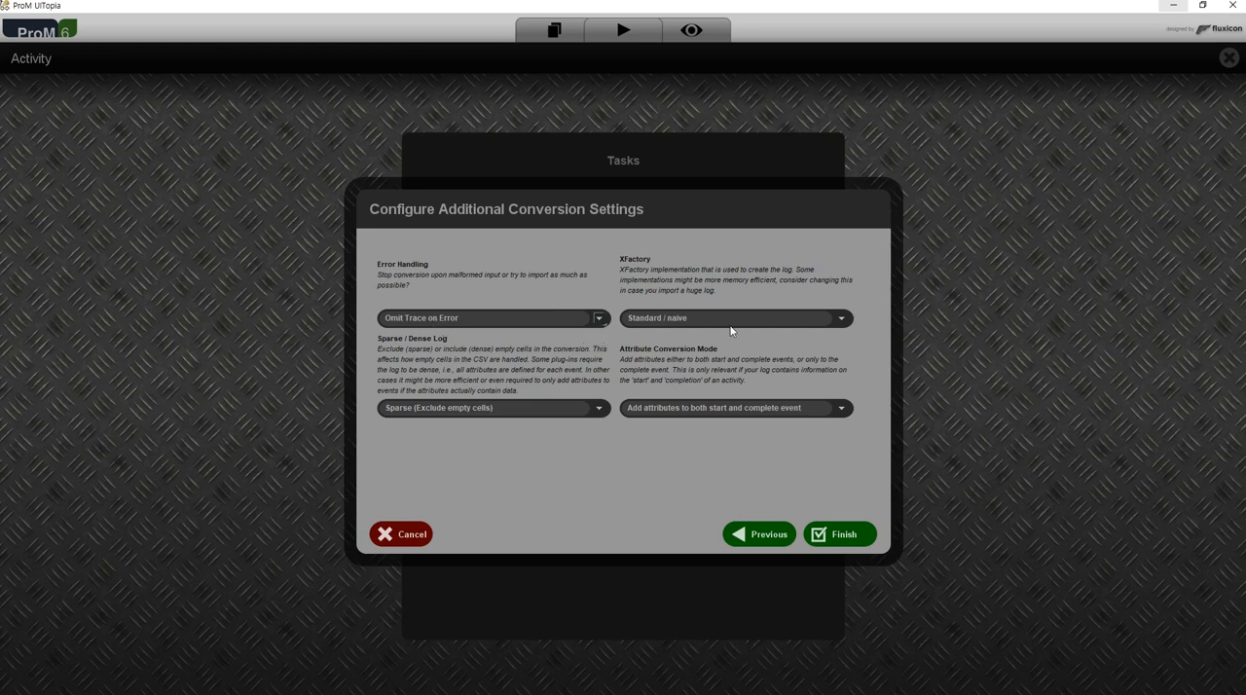
Review the error handling and XFactory options, keeping Omit Trace on Error and Standard / naive.
click(599, 320)
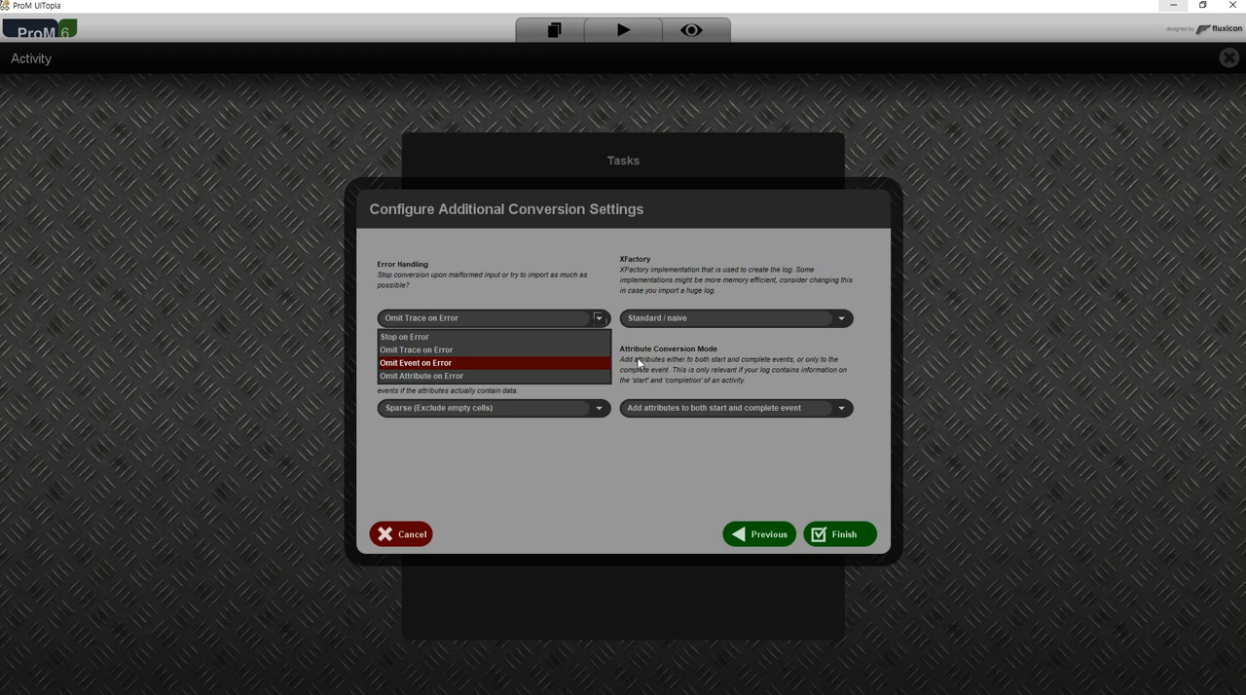
click(564, 347)
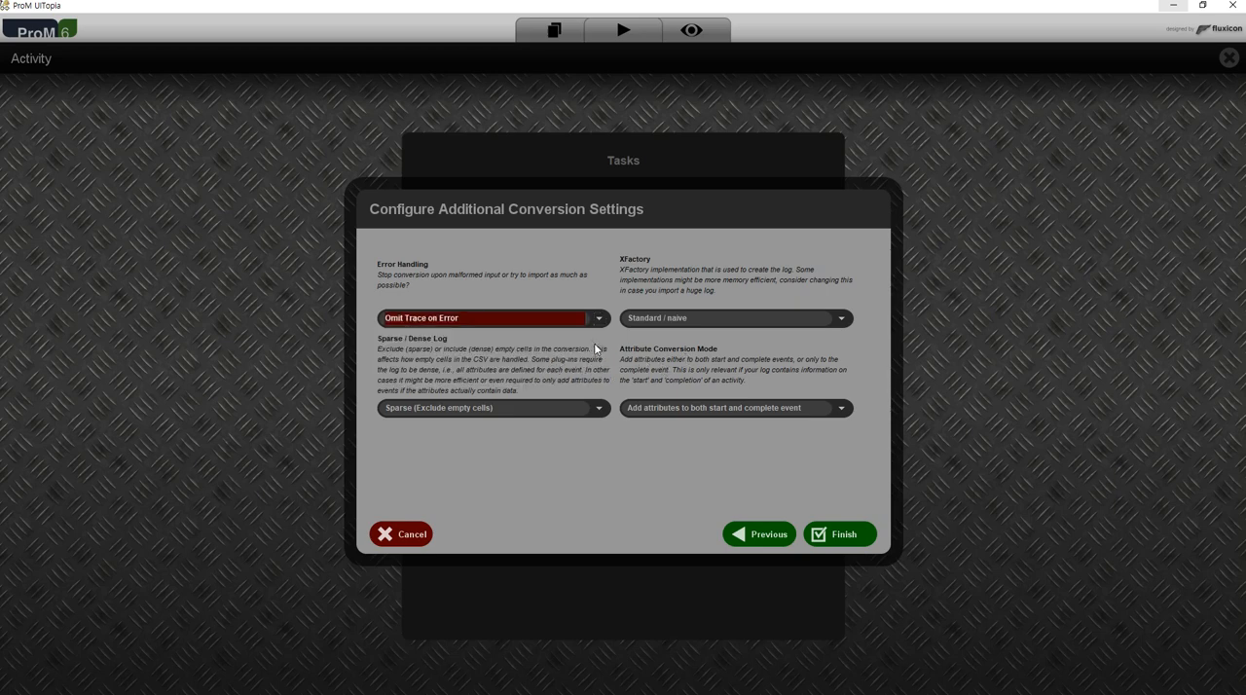
click(601, 318)
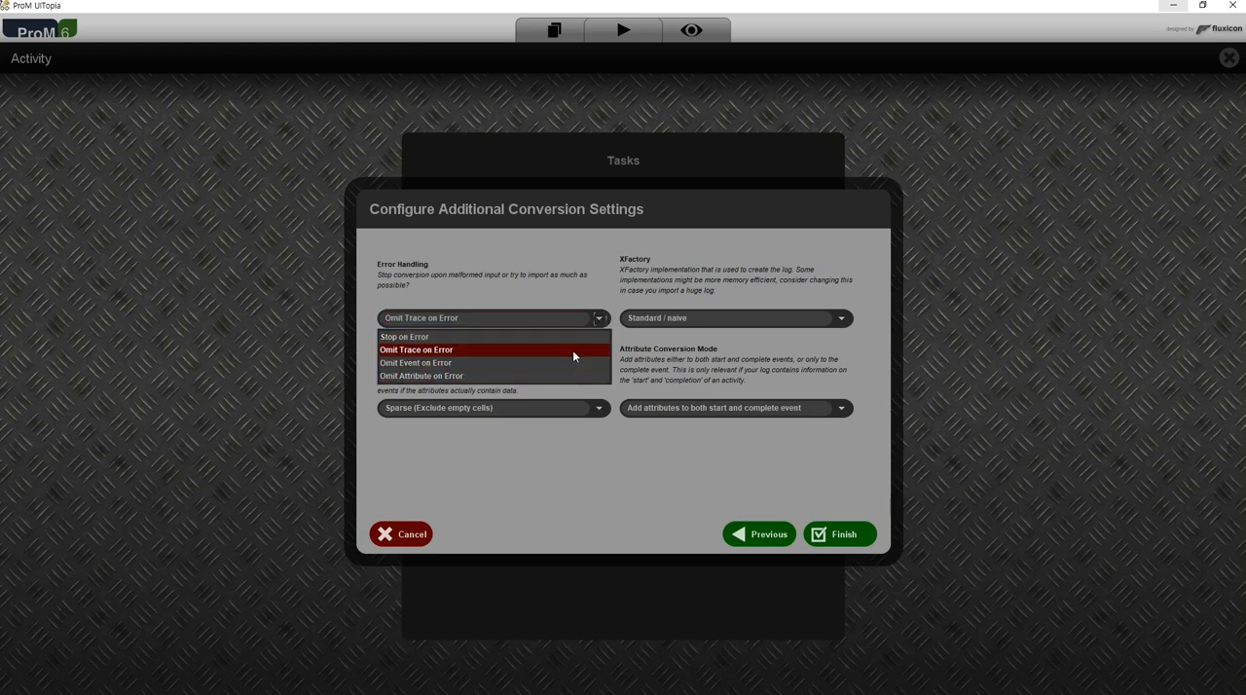
click(572, 350)
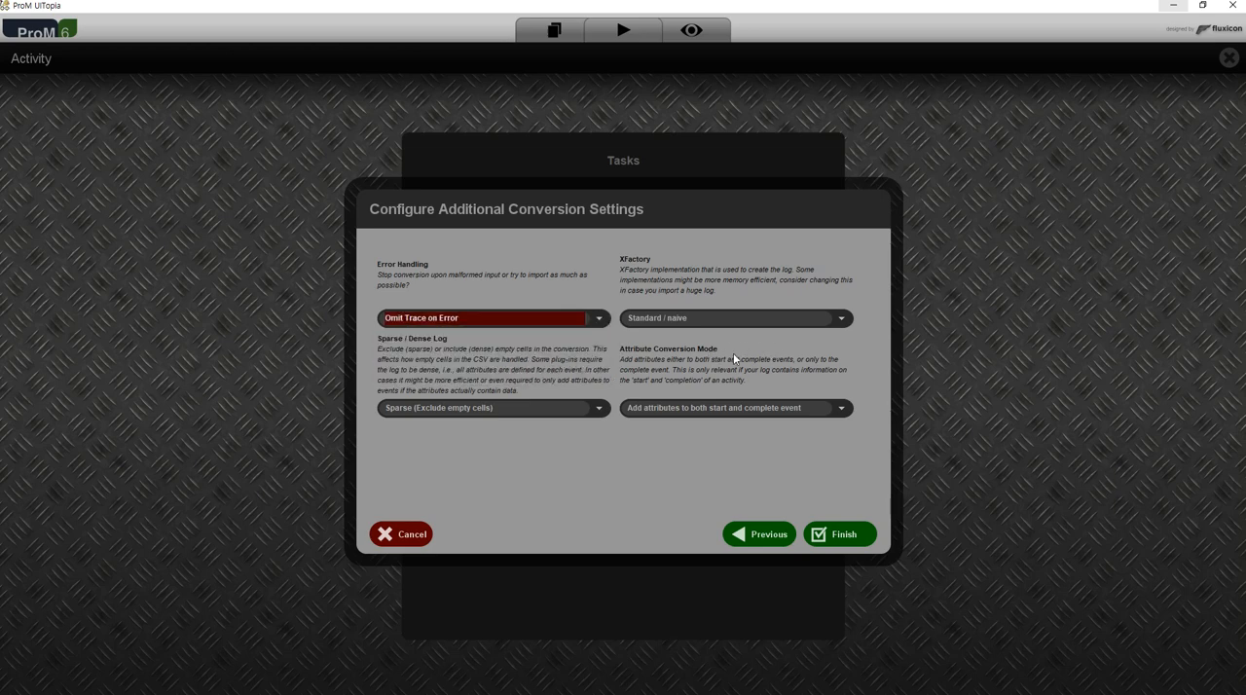
click(842, 319)
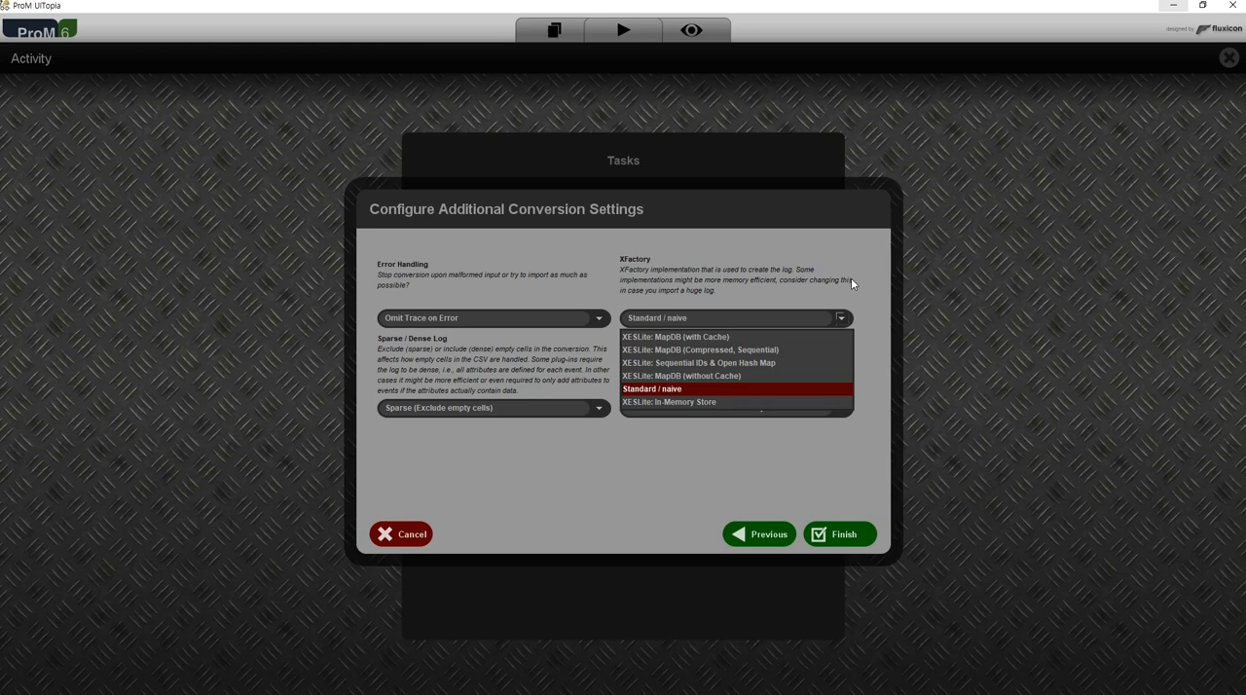
click(842, 271)
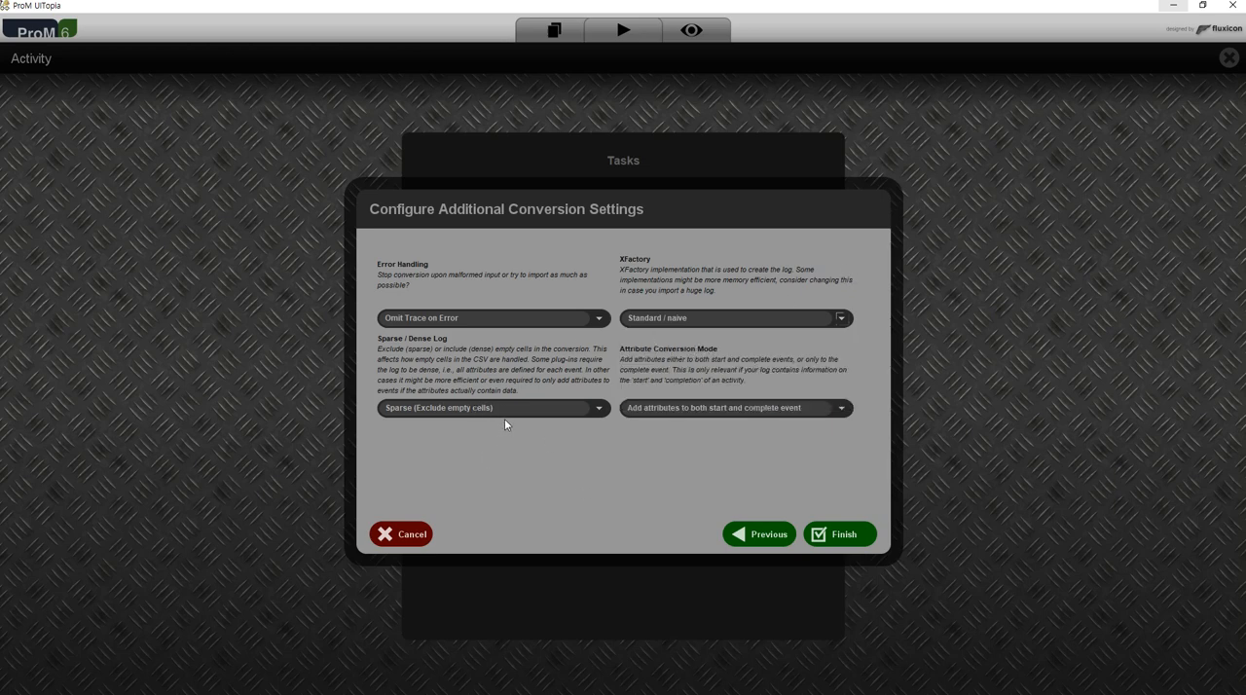
Set the Attribute Conversion Mode to Add attributes to complete event and finish the conversion to an XES event log.
click(842, 413)
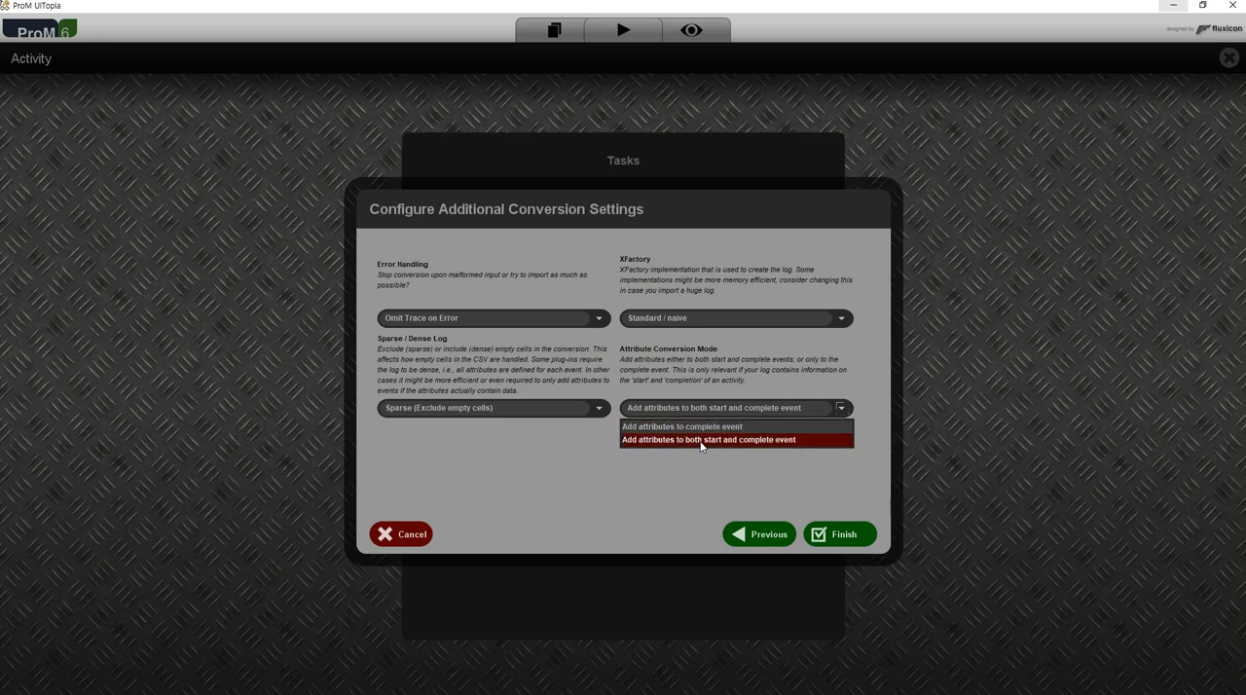
click(749, 472)
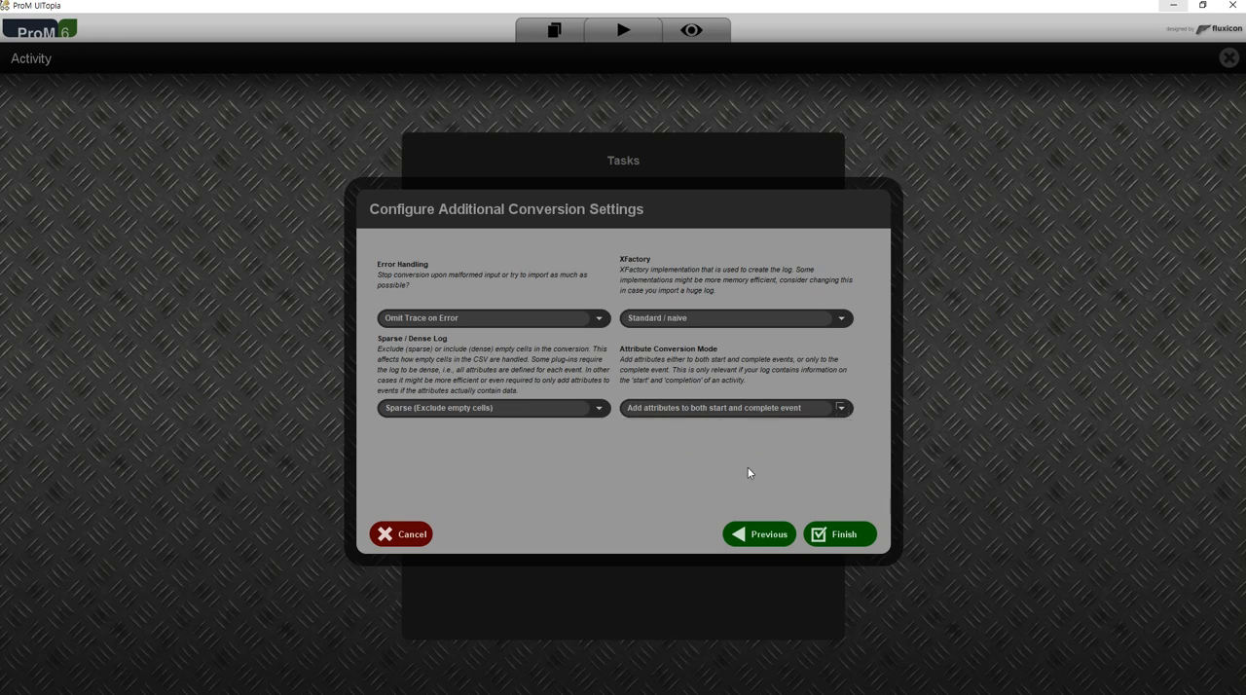
click(792, 414)
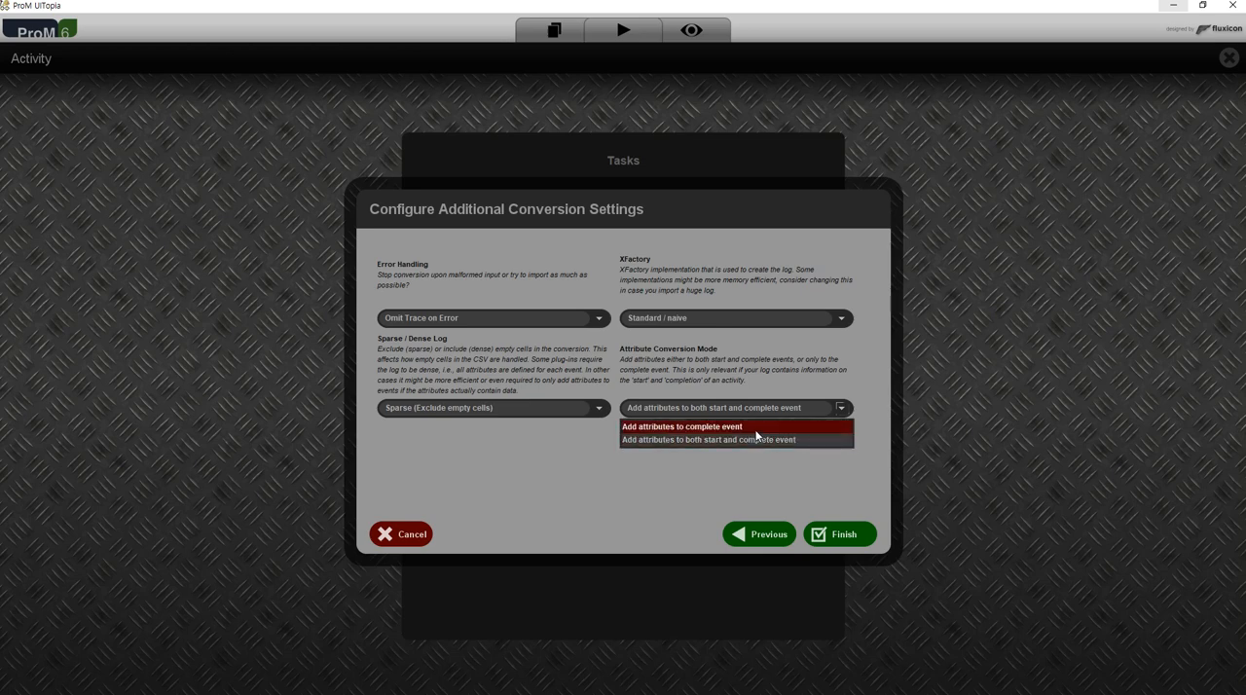
click(753, 429)
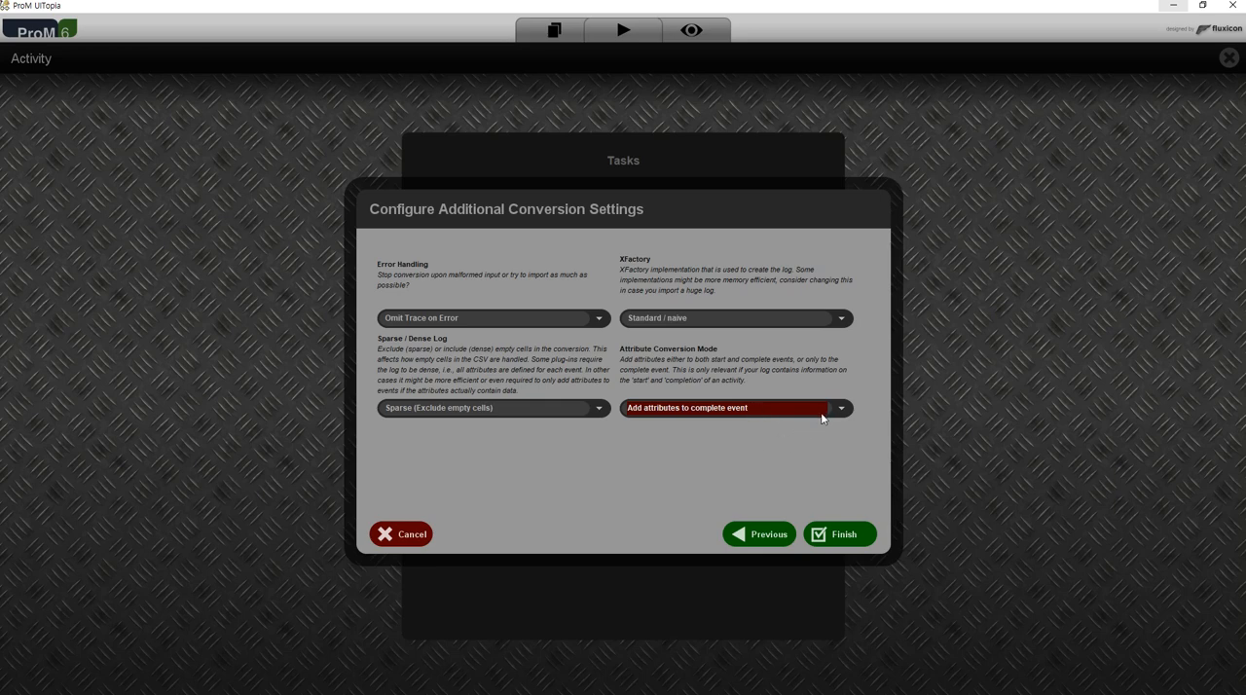
click(831, 538)
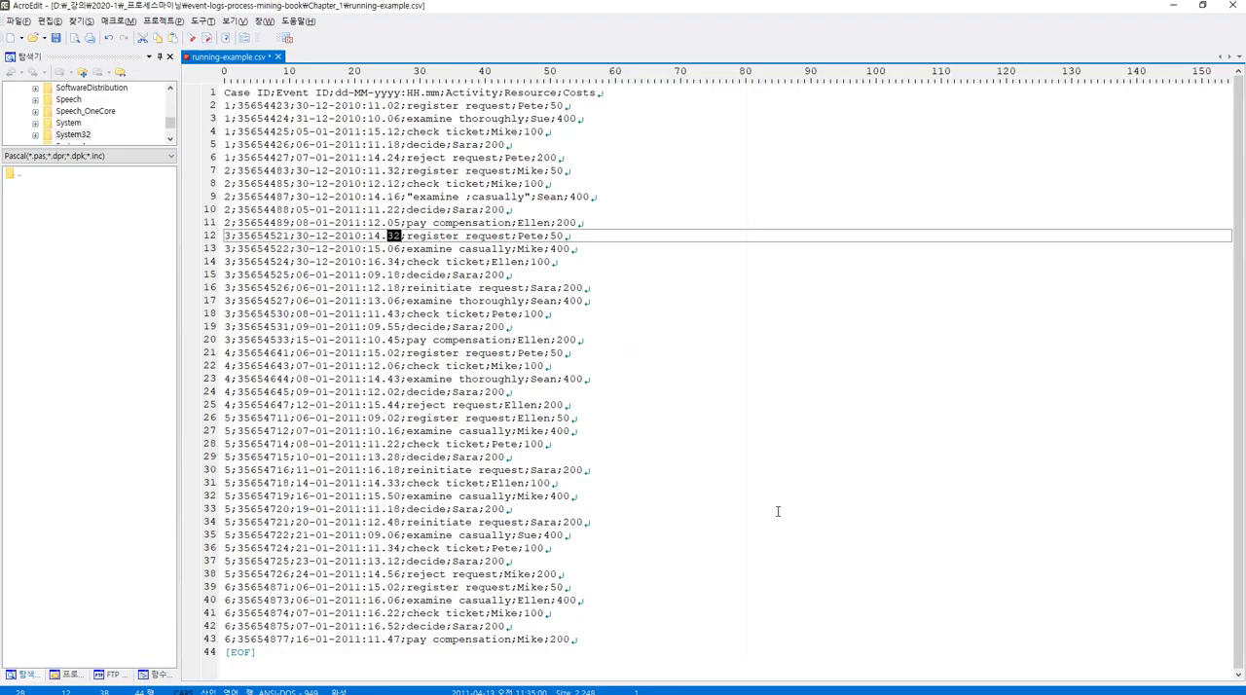
Look through the rows of running-example.csv in AcroEdit down to the end of the file, and return to ProM.
key(Down)
key(Down)
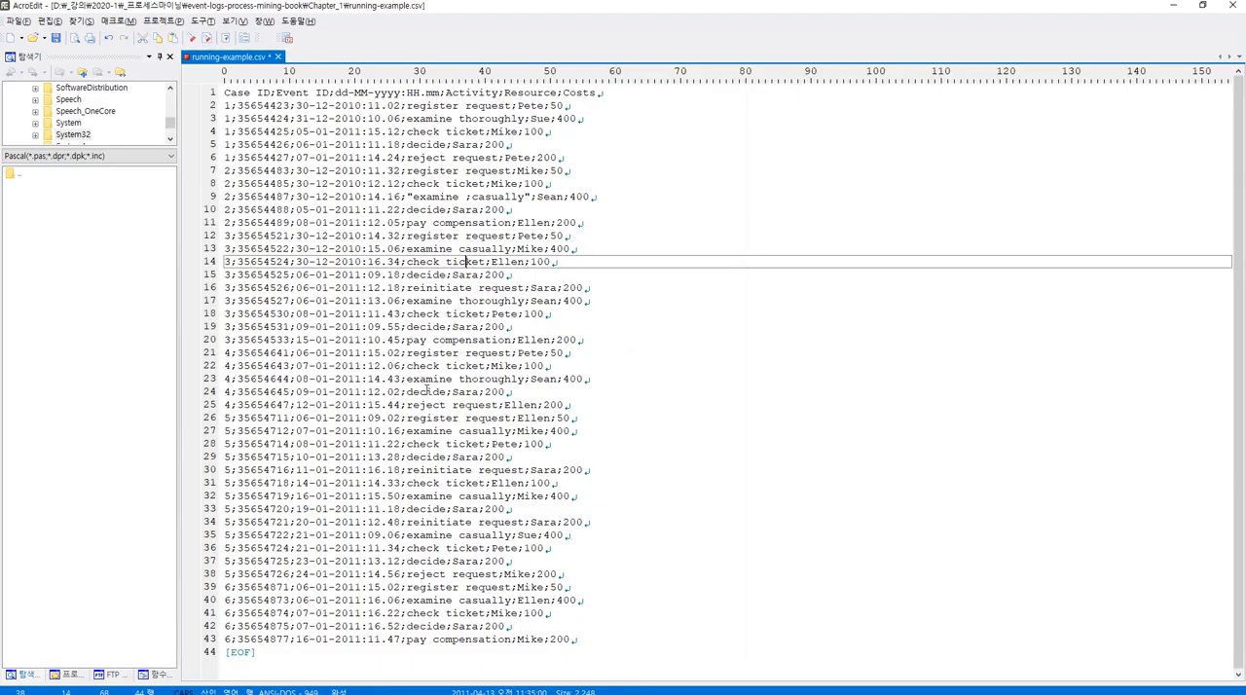
scroll(436, 416, down, 11)
scroll(431, 556, up, 8)
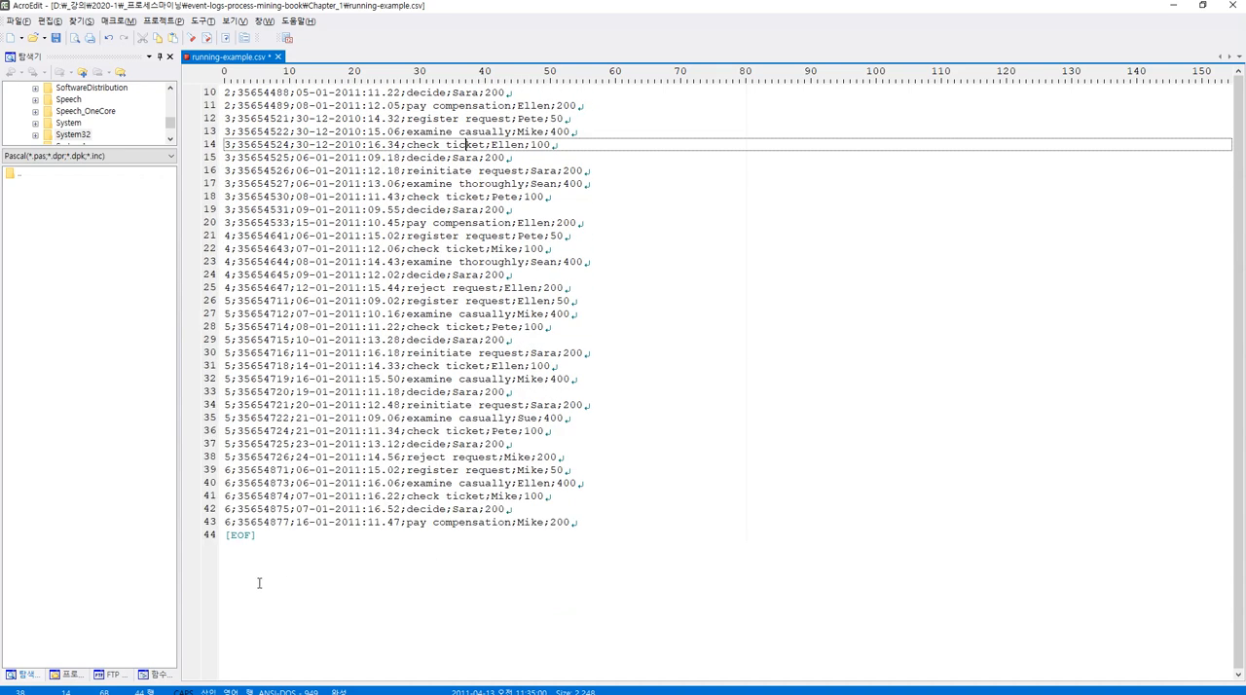
scroll(231, 535, up, 3)
scroll(234, 540, down, 3)
click(222, 545)
scroll(229, 540, up, 3)
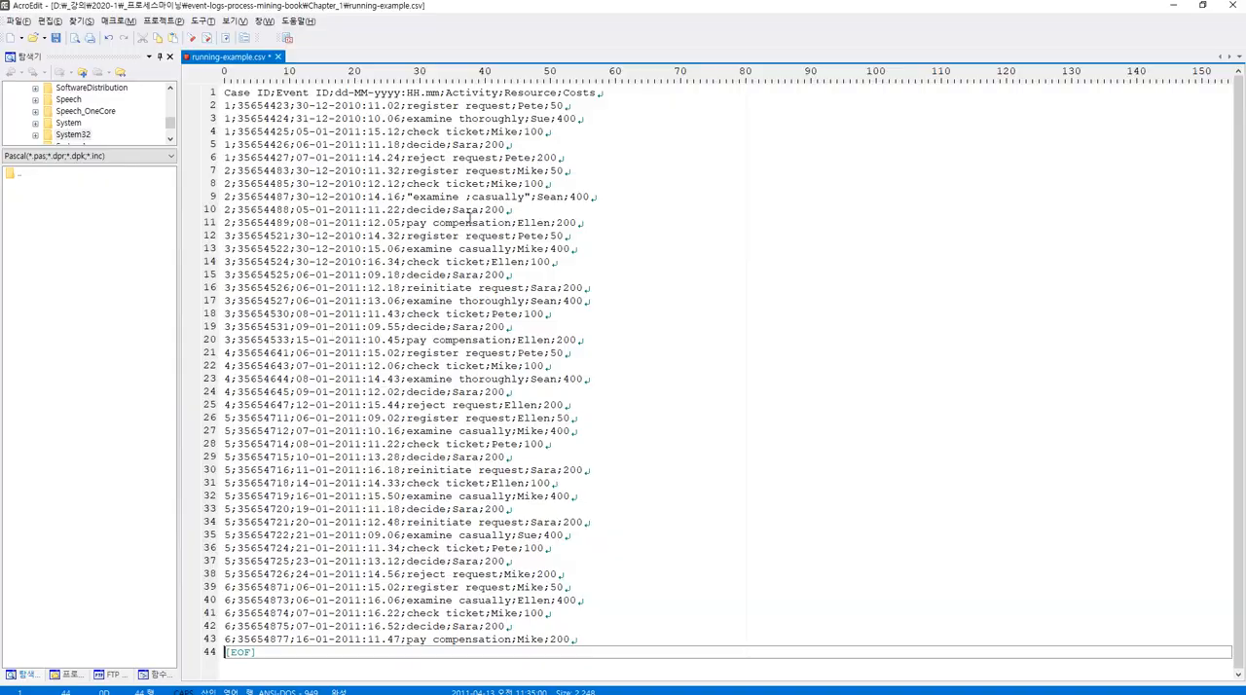
key(alt+Tab)
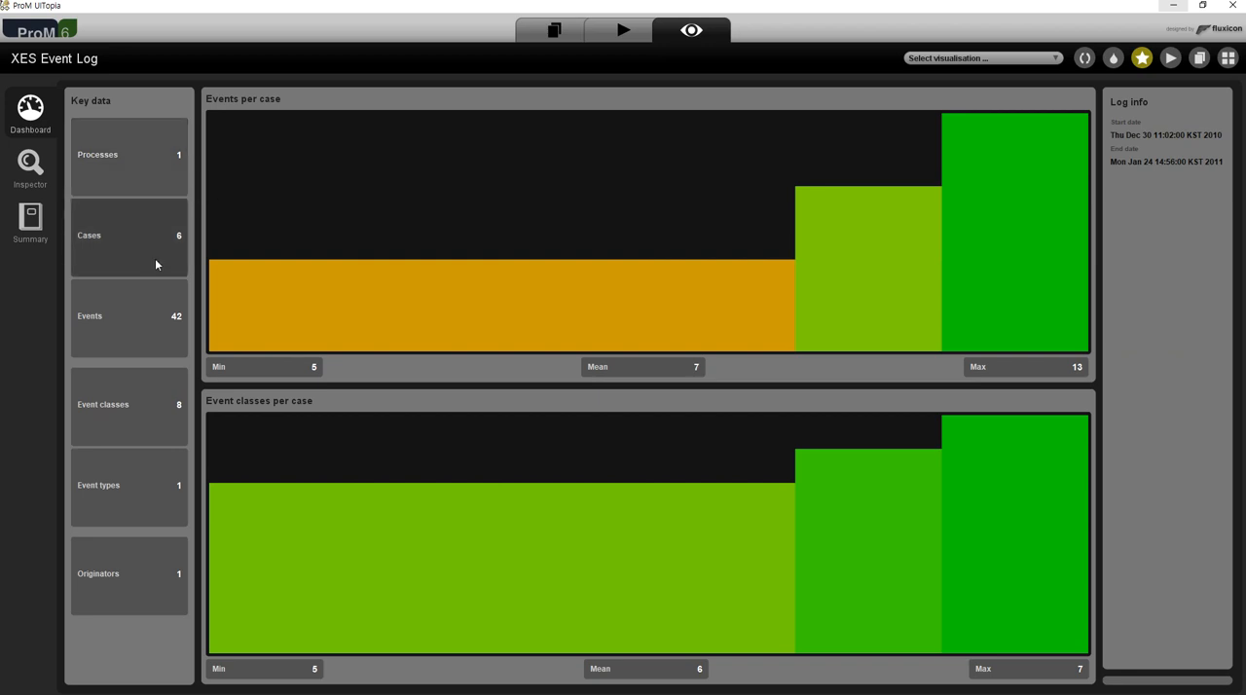
Compare the Cases and Events figures on ProM's dashboard with the case IDs and rows in AcroEdit.
key(alt+Tab)
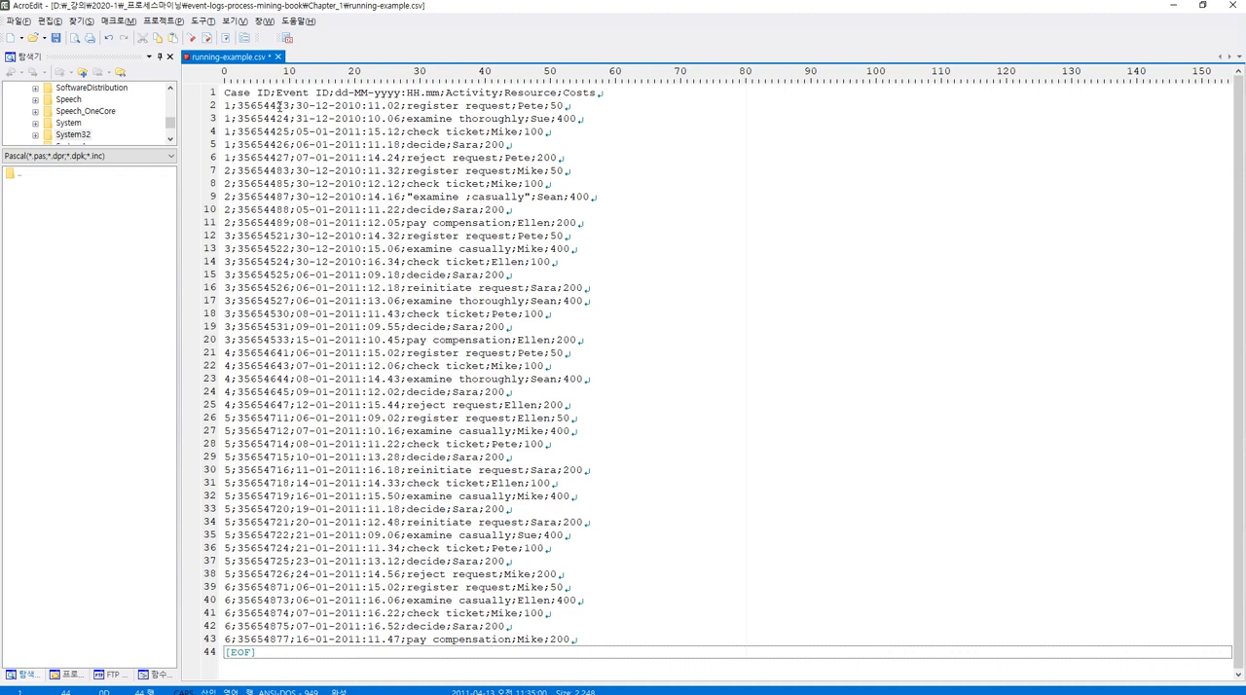
click(229, 119)
click(228, 626)
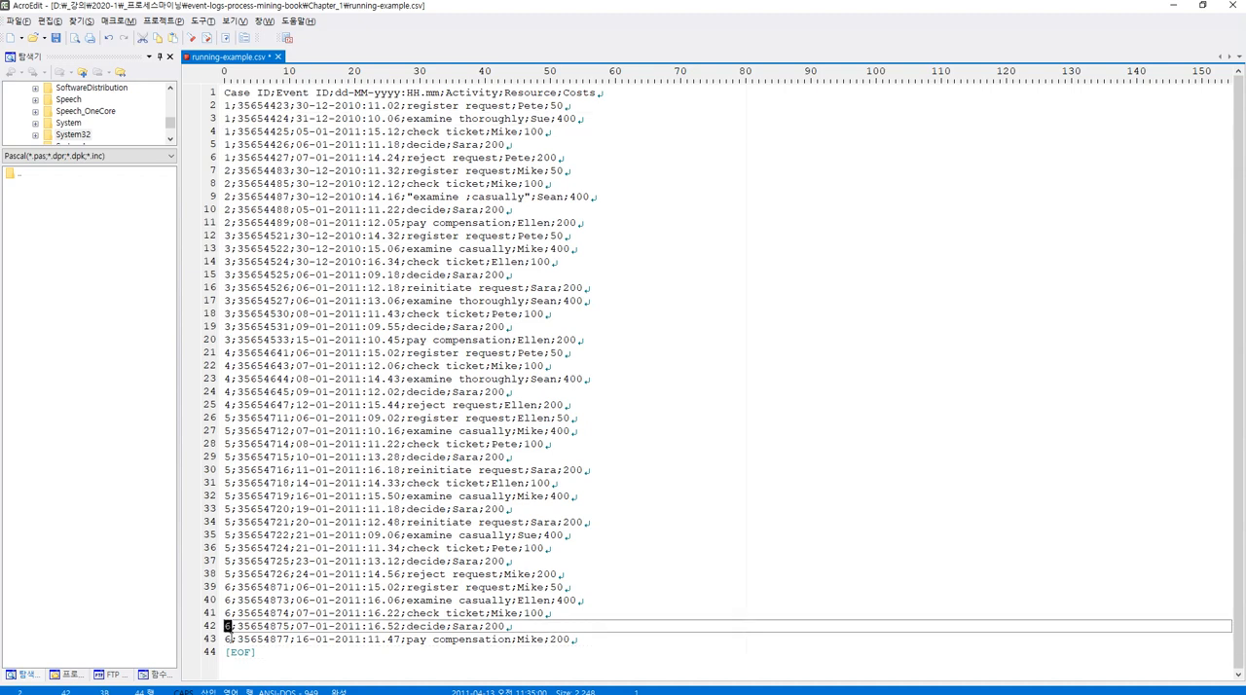
key(alt+Tab)
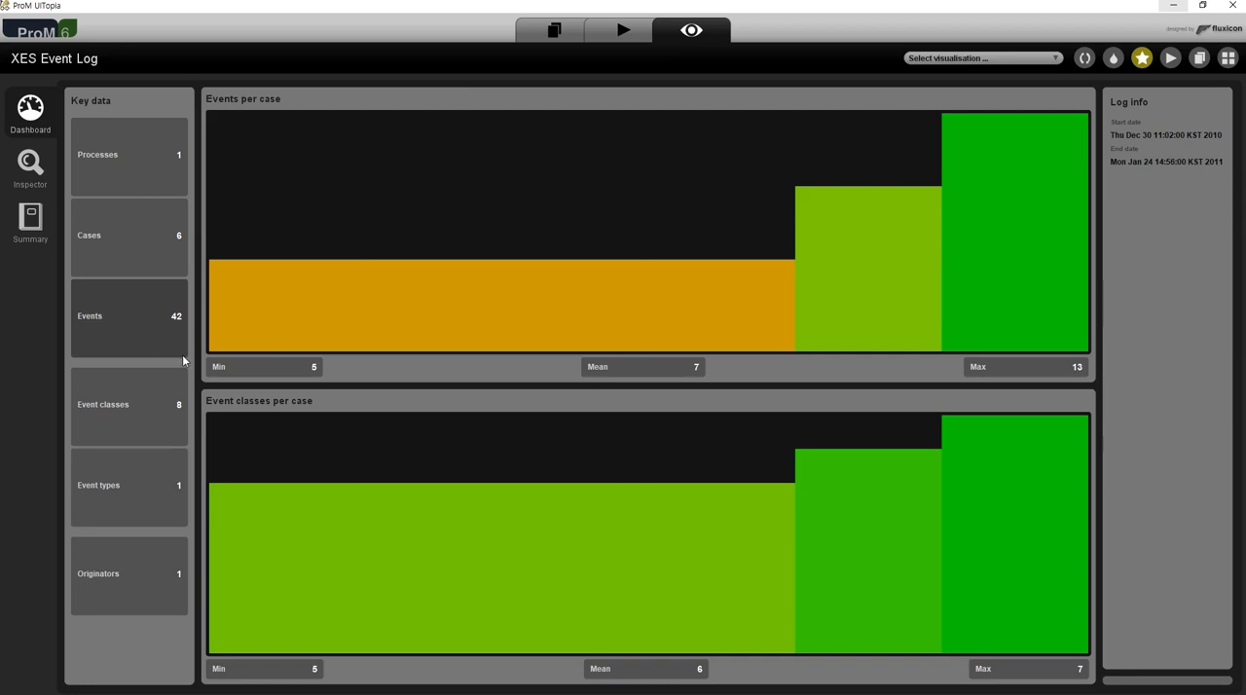
key(alt+Tab)
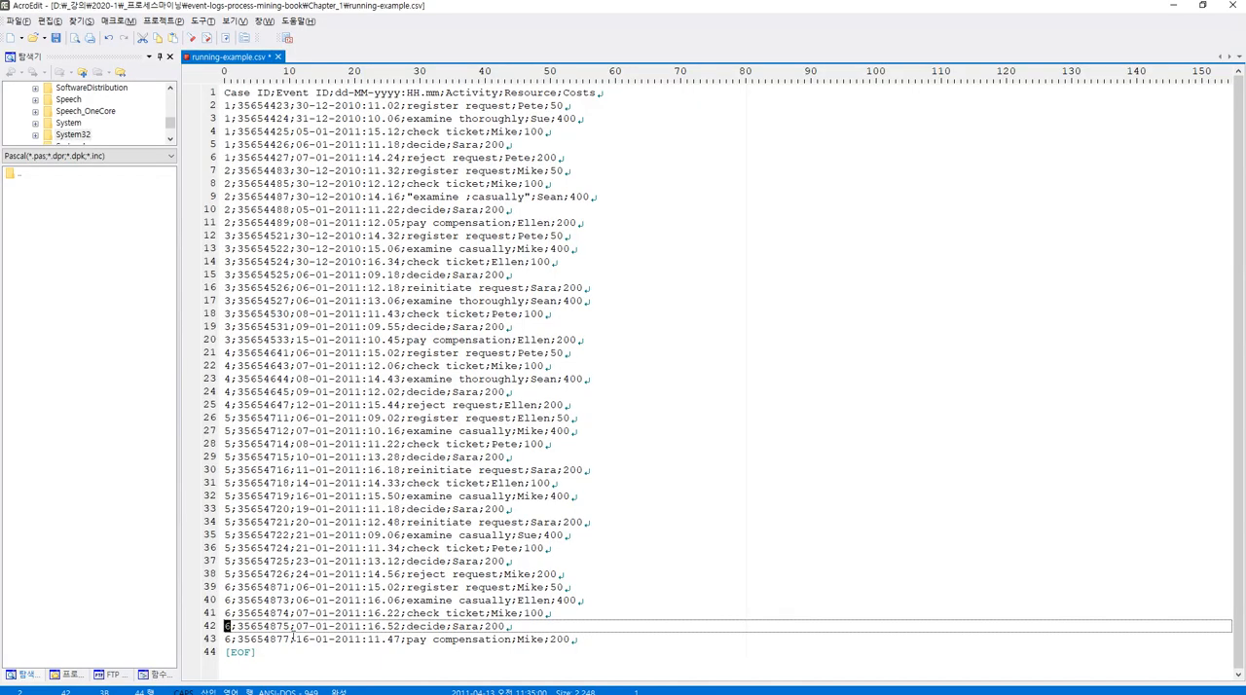
key(alt+Tab)
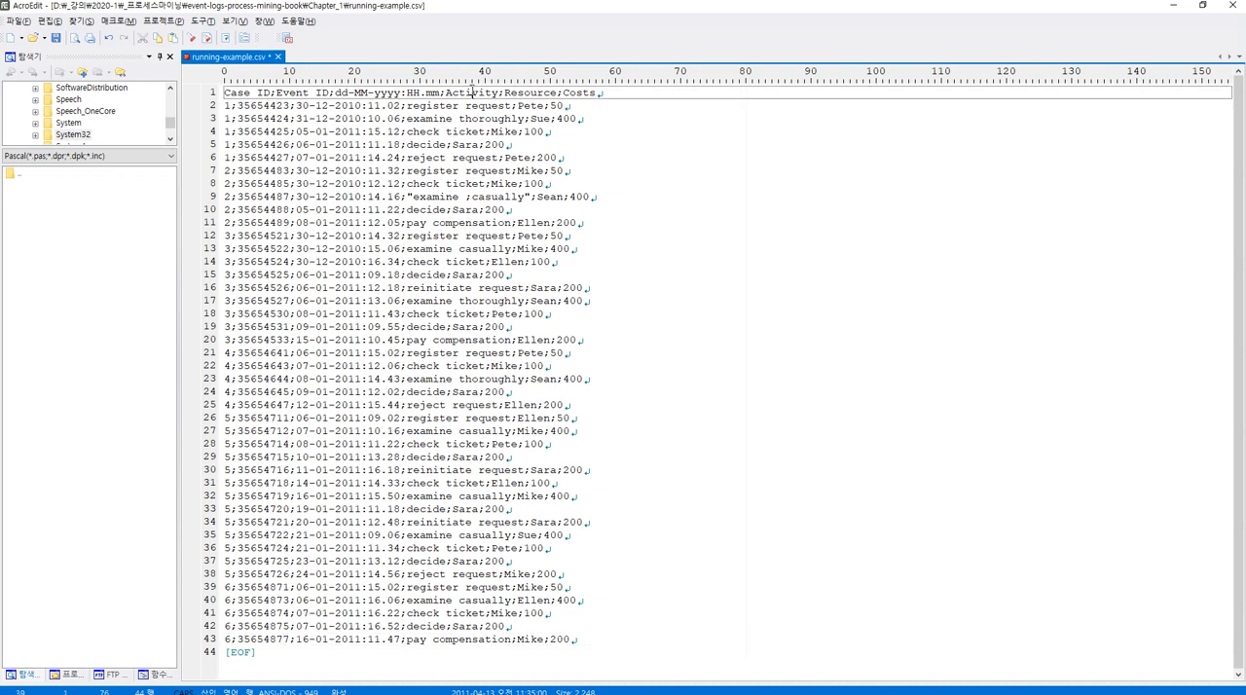
Undo the edits in line 9 of running-example.csv in AcroEdit, restoring the activity to examine casually.
click(449, 173)
key(ctrl+z)
key(ctrl+z)
key(ctrl+z)
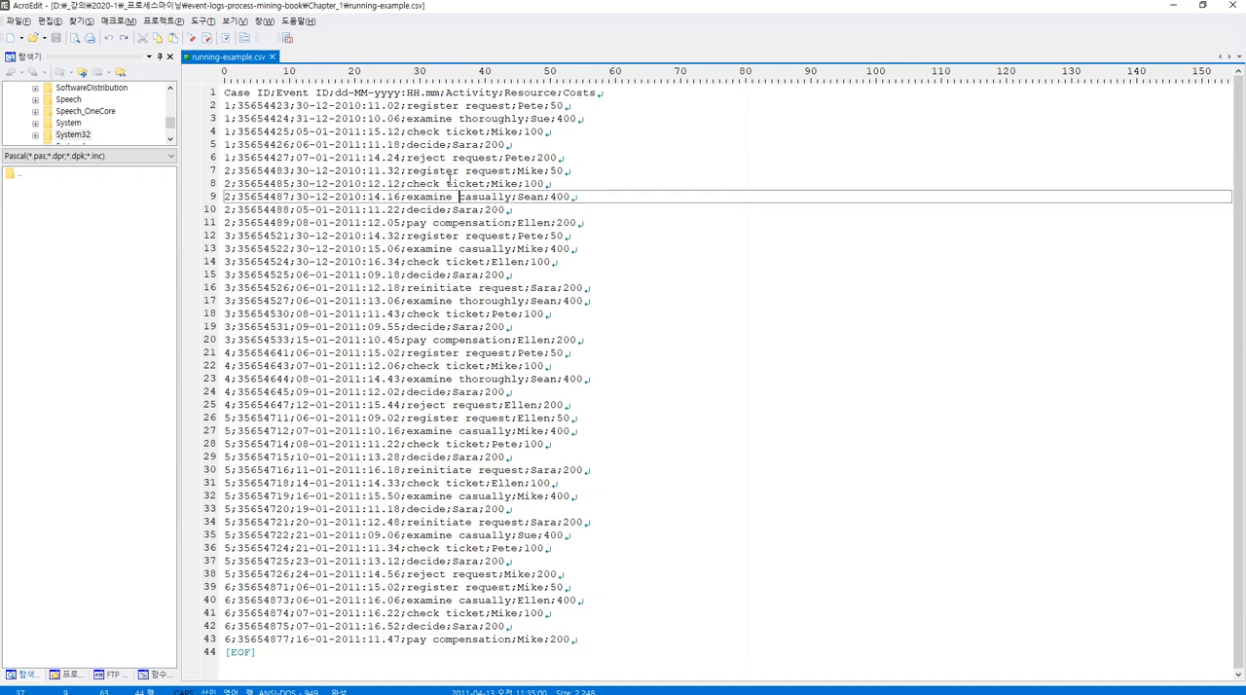
Examine the Activity column and the activity names in lines 2 and 3, comparing them with the event classes on ProM's dashboard.
double_click(476, 92)
double_click(434, 105)
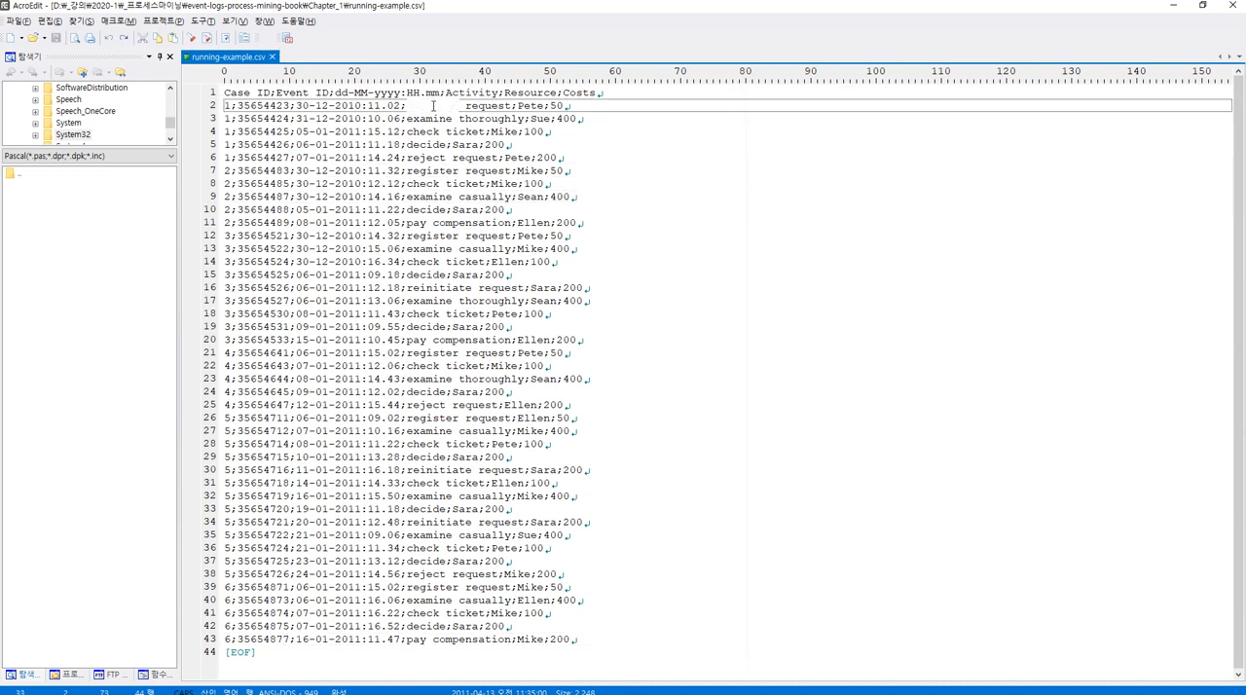
click(488, 108)
click(478, 119)
click(421, 109)
double_click(420, 105)
click(439, 119)
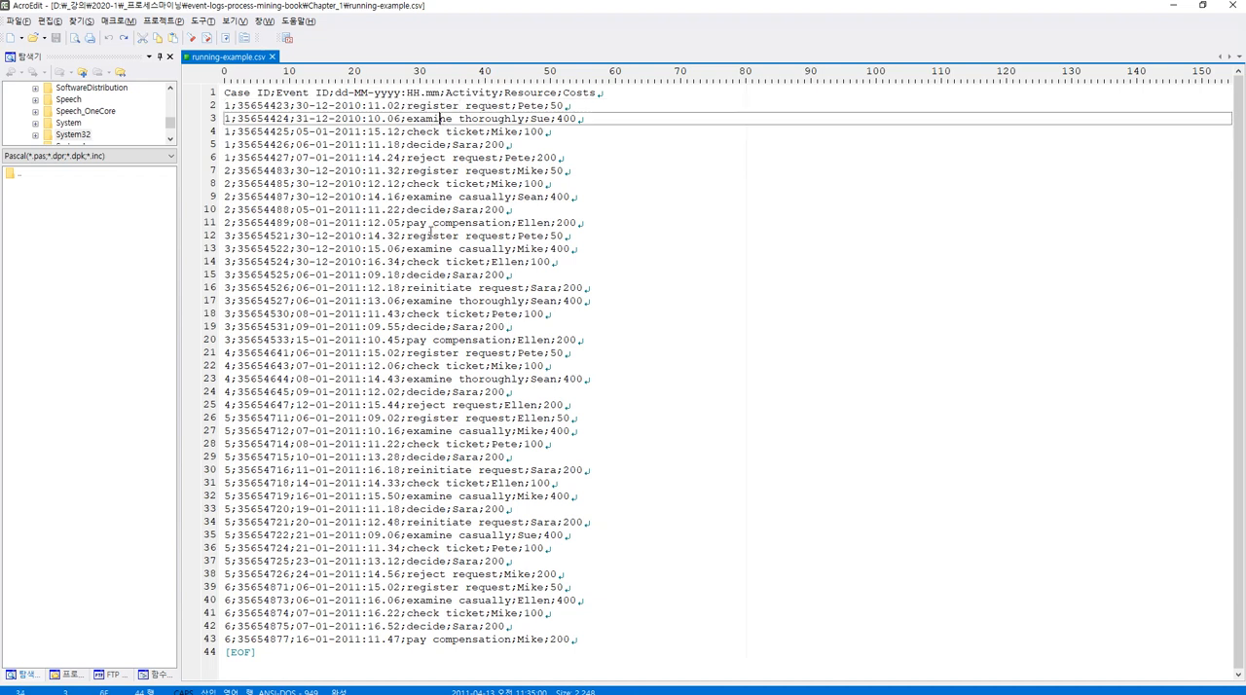
double_click(433, 118)
shift+click(524, 117)
key(alt+Tab)
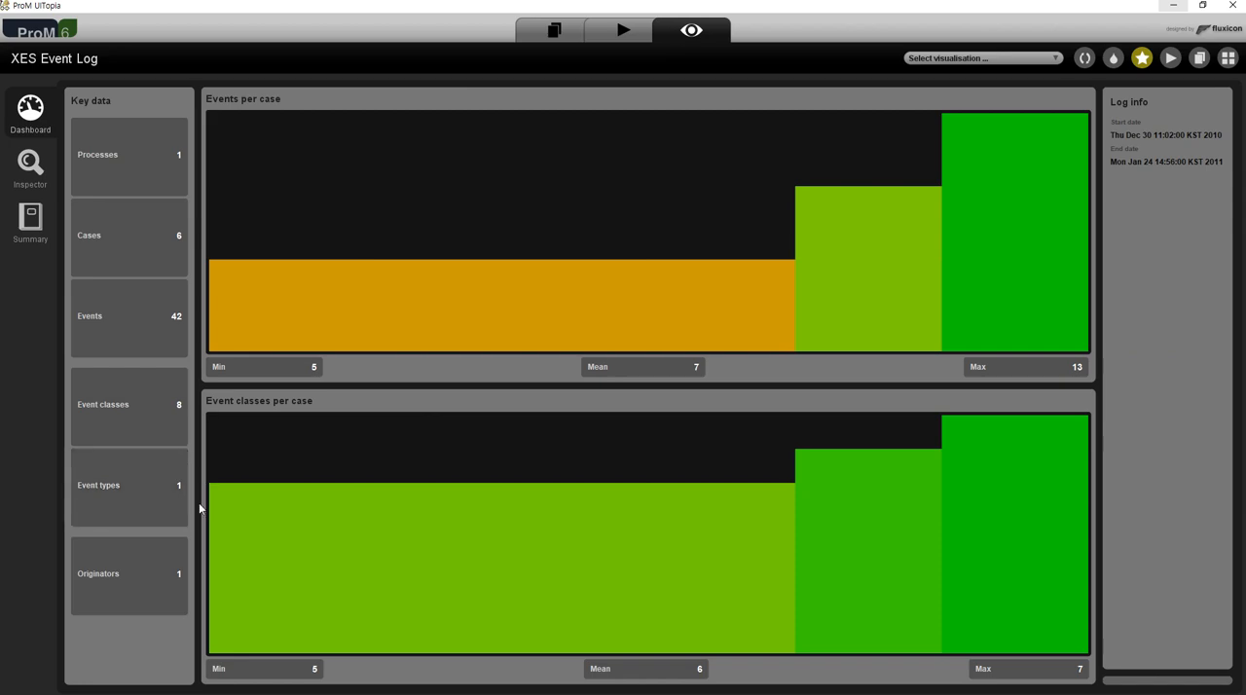
key(alt+Tab)
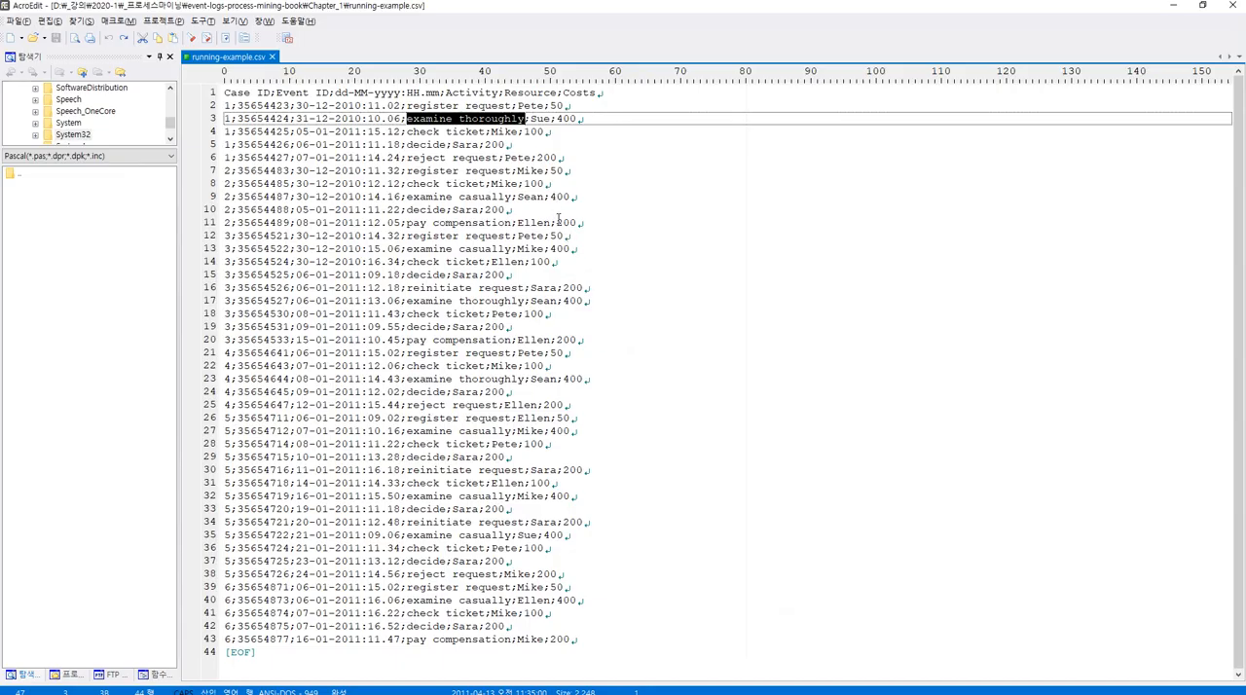
key(alt+Tab)
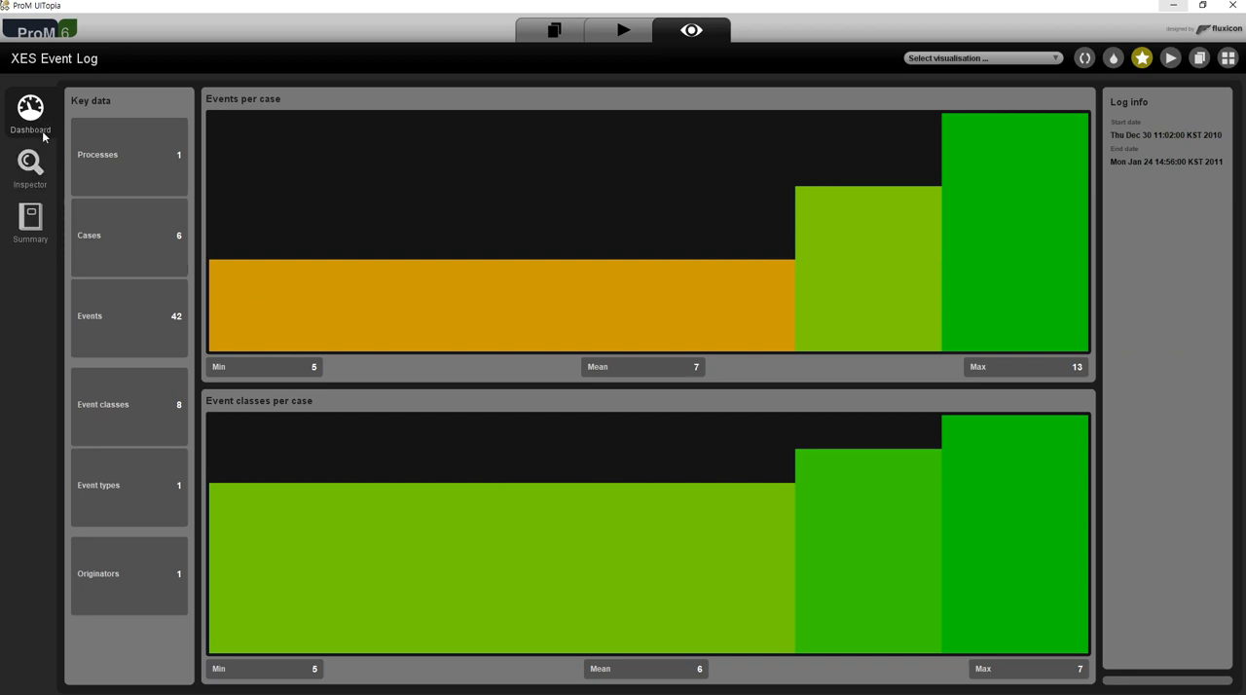
Open the log inspector's browser and view the events of cases 1 to 6 one after another.
click(40, 175)
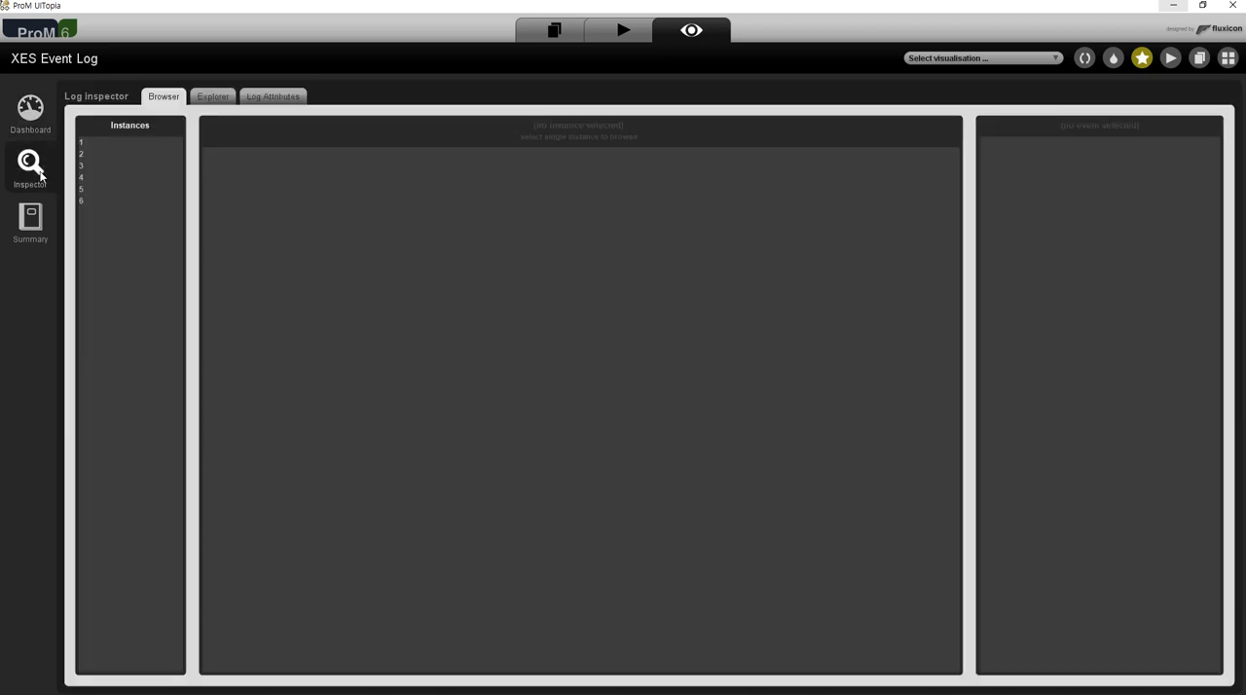
click(91, 143)
click(97, 154)
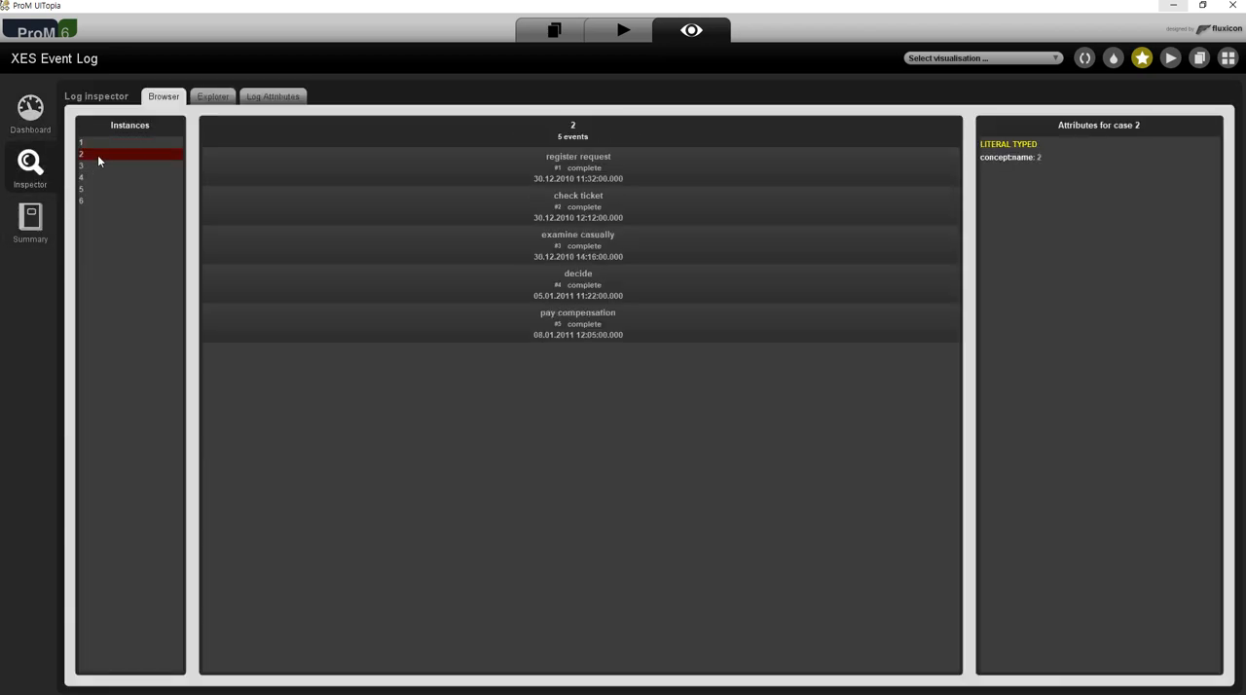
click(97, 166)
click(98, 177)
click(98, 189)
click(104, 201)
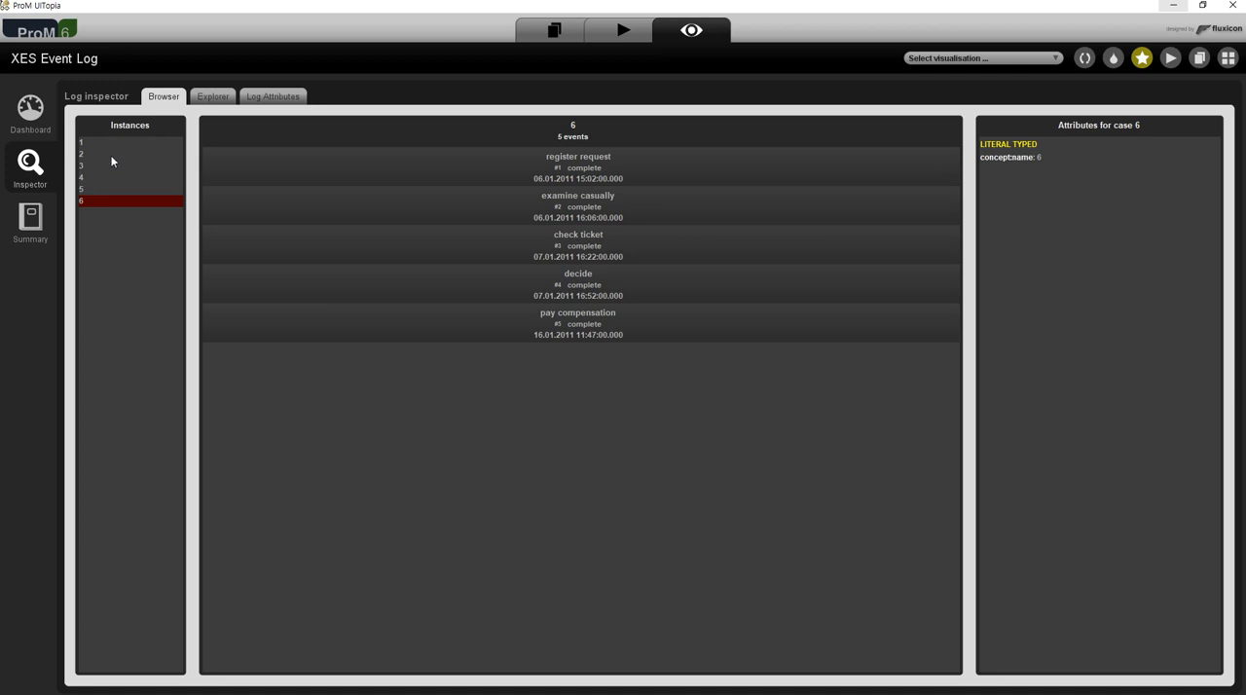
Revisit cases 1, 3, 4 and 6 in the browser to compare their event sequences and timestamps.
click(115, 144)
click(111, 204)
click(117, 177)
click(122, 145)
click(119, 166)
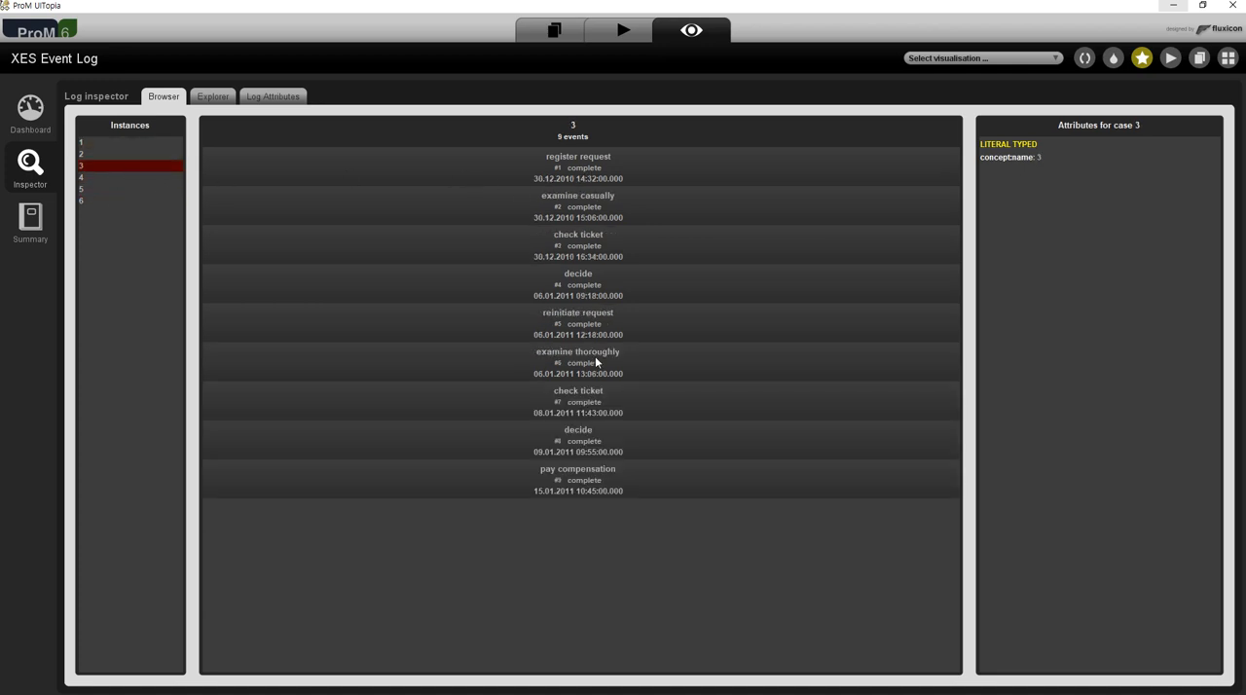
click(121, 144)
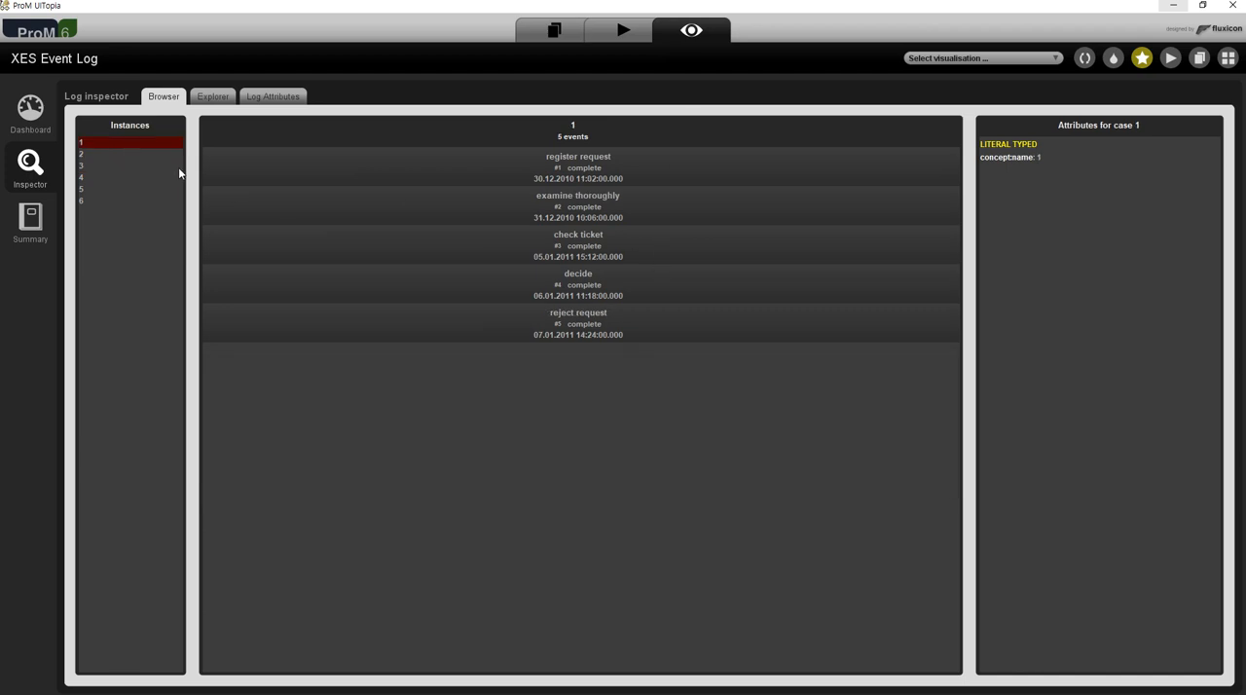
click(171, 166)
click(136, 178)
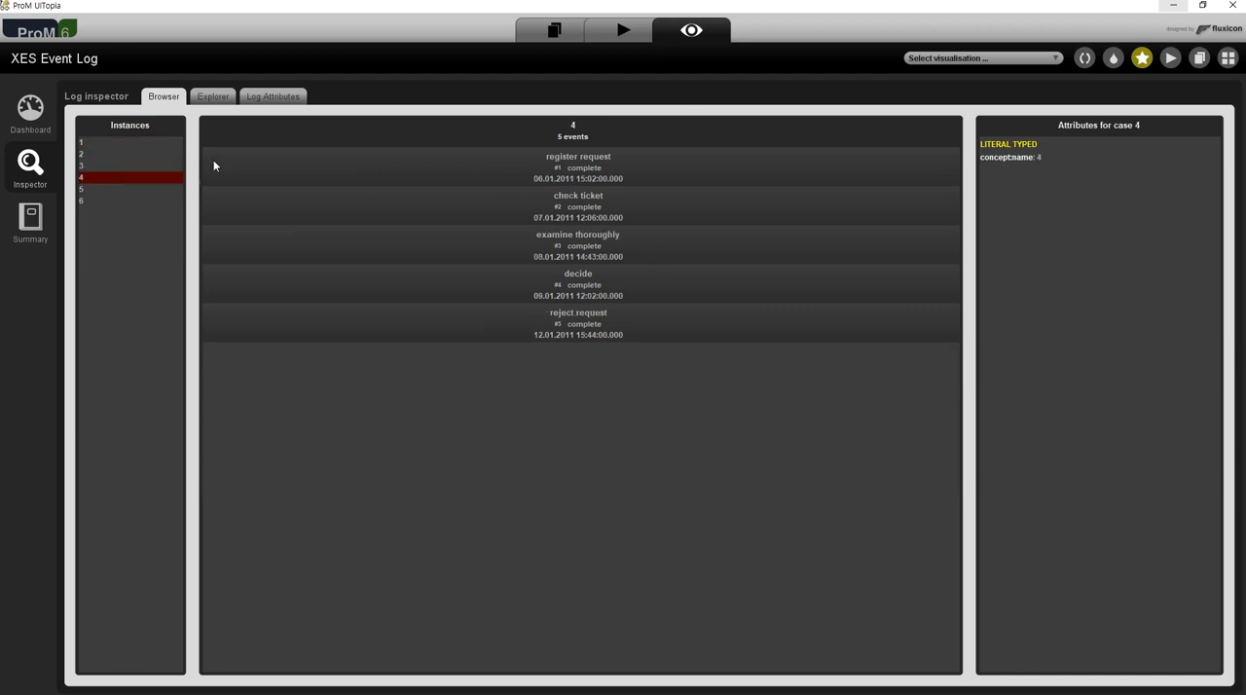
View each case's event stream in the Explorer, and open the Log Attributes to examine extensions and classifiers.
click(206, 100)
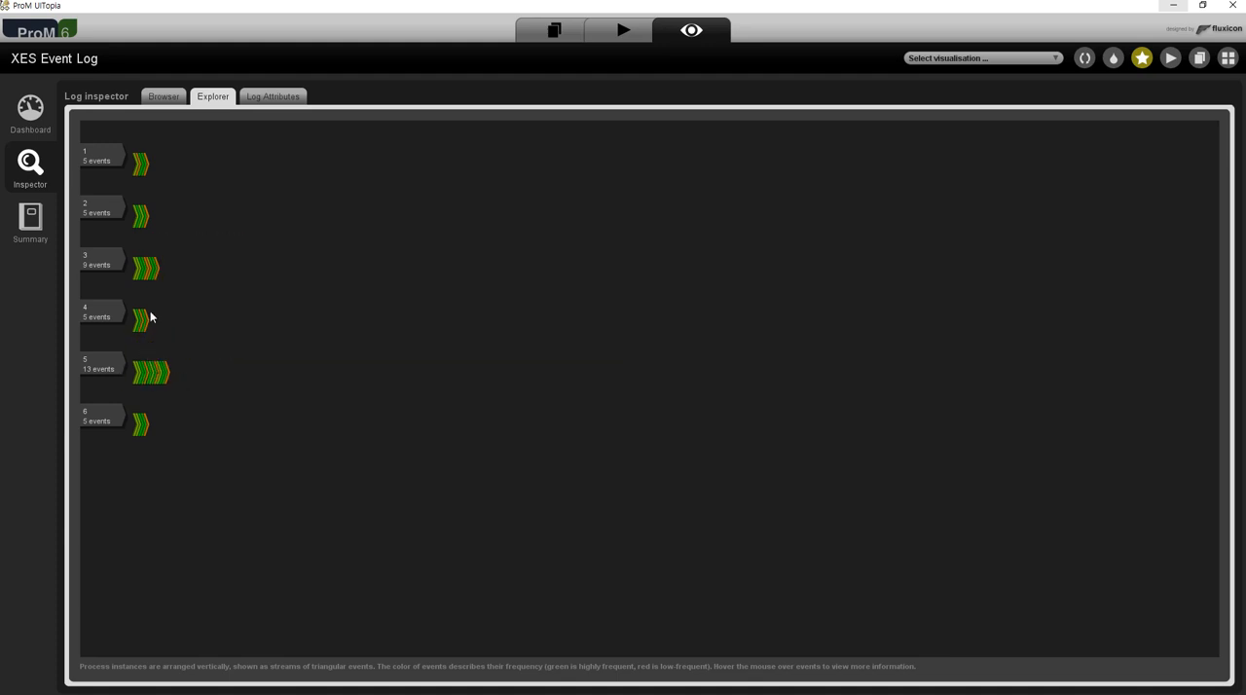
mouse_move(132, 380)
click(276, 101)
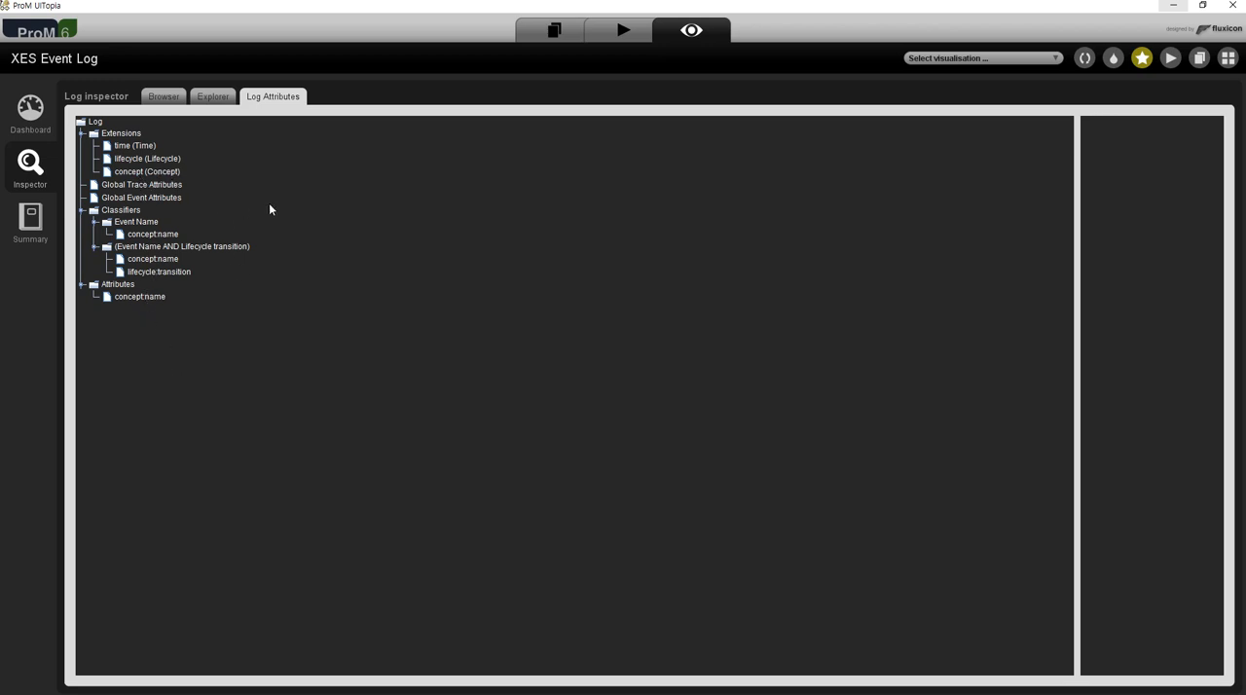
Open the log summary and review the all, start and end event tables for both classifiers.
click(33, 228)
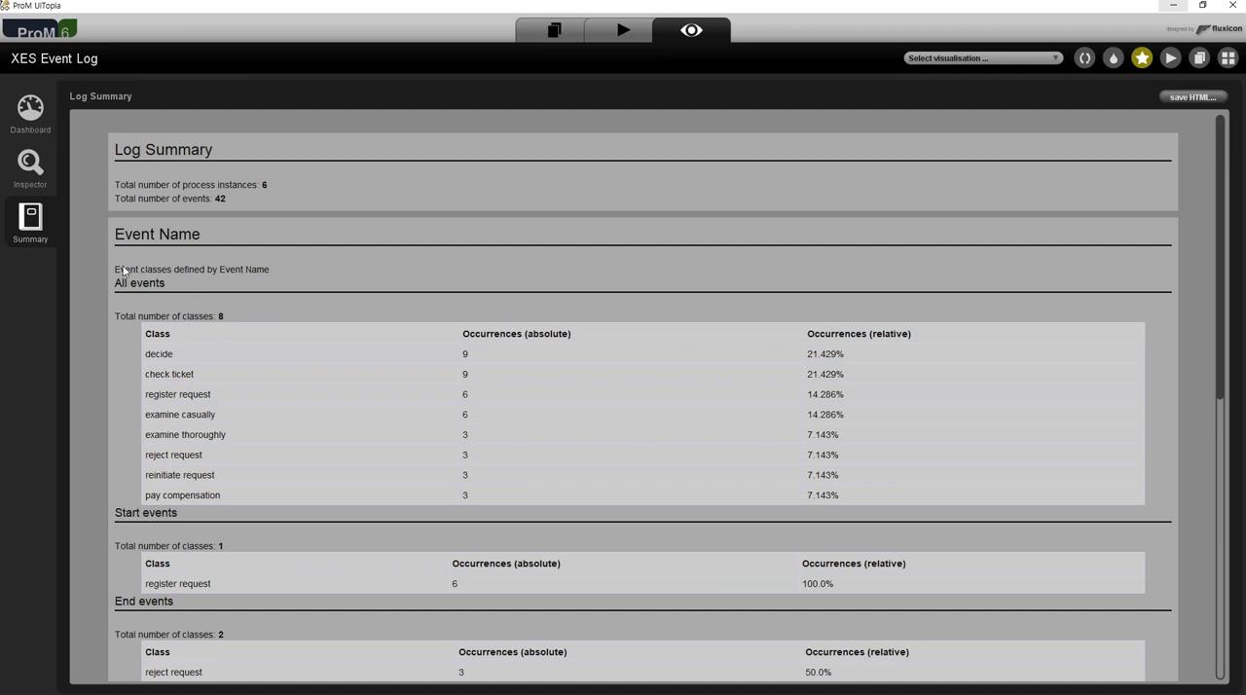
scroll(259, 275, down, 3)
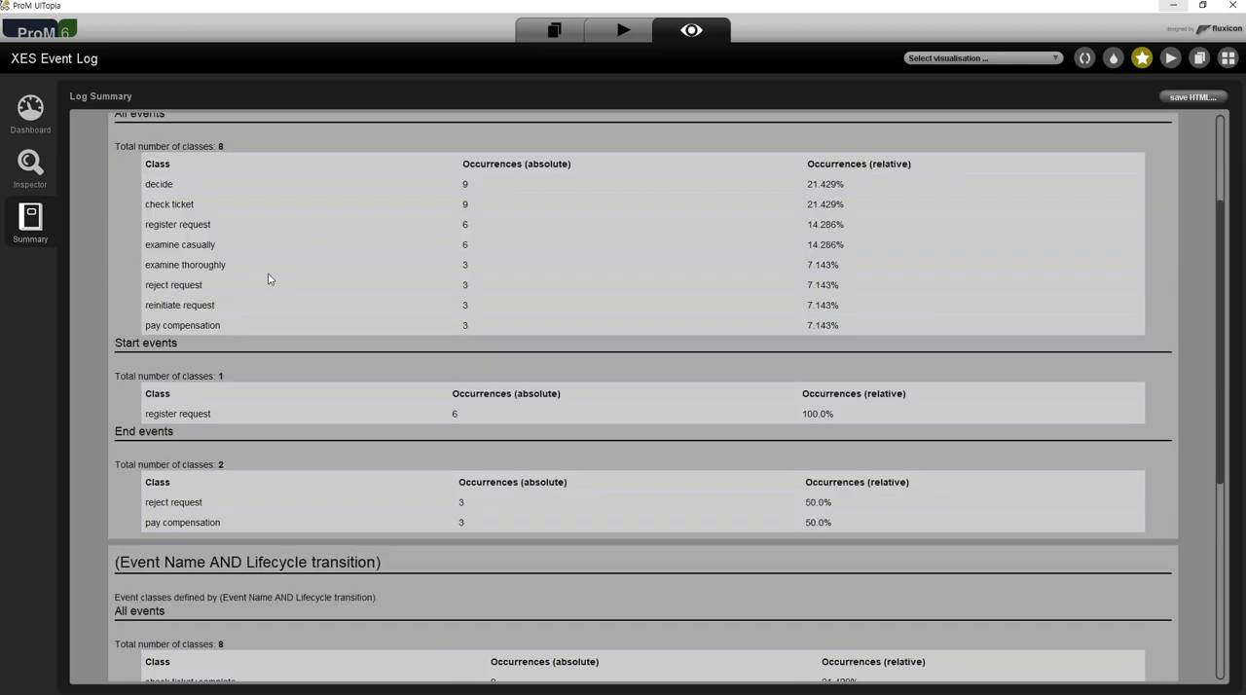
scroll(261, 284, up, 3)
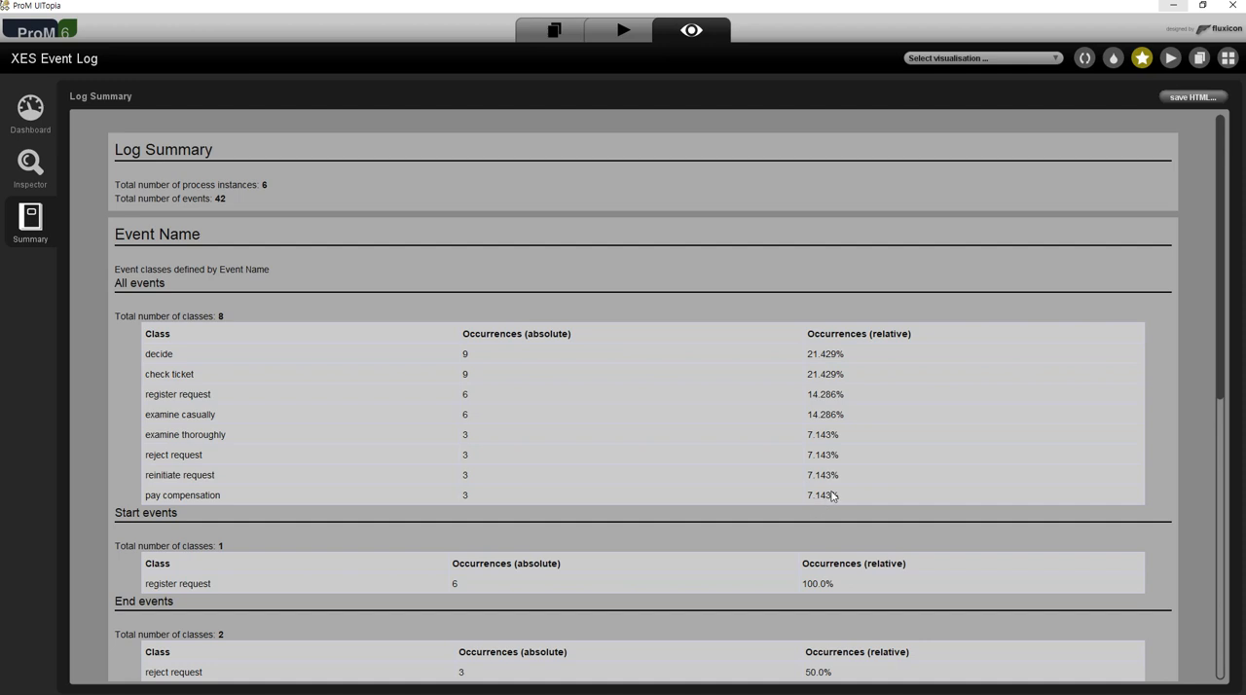
scroll(868, 417, down, 5)
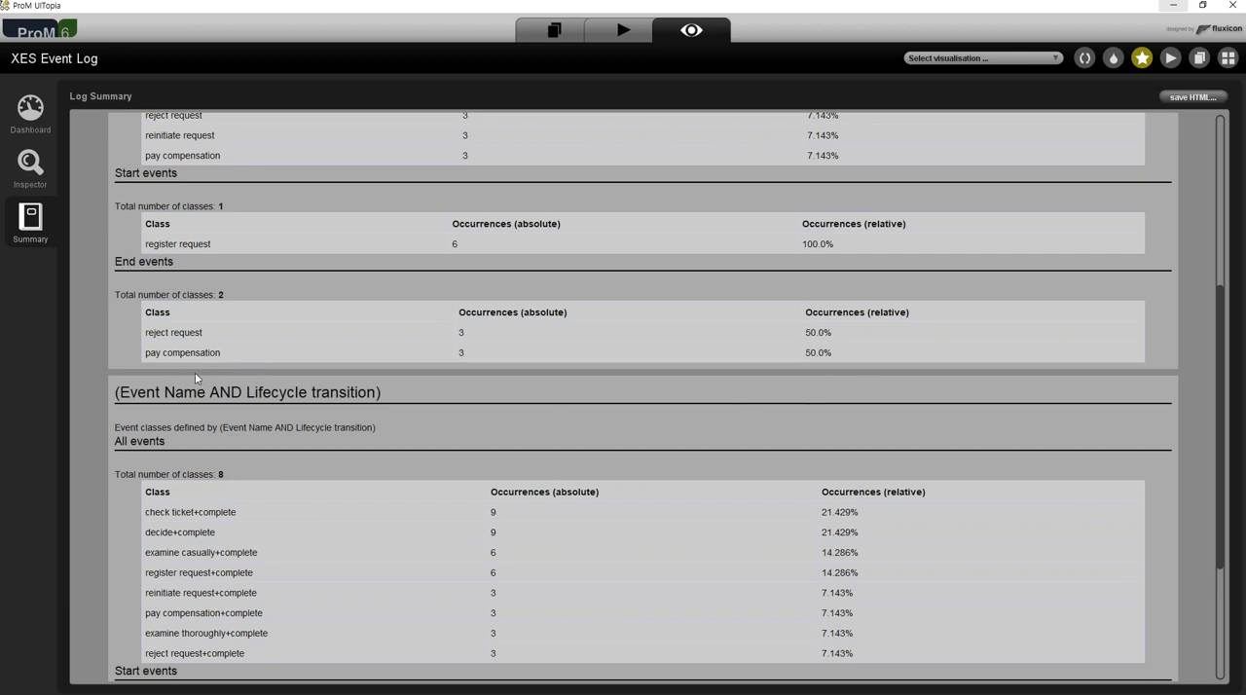
scroll(373, 426, down, 3)
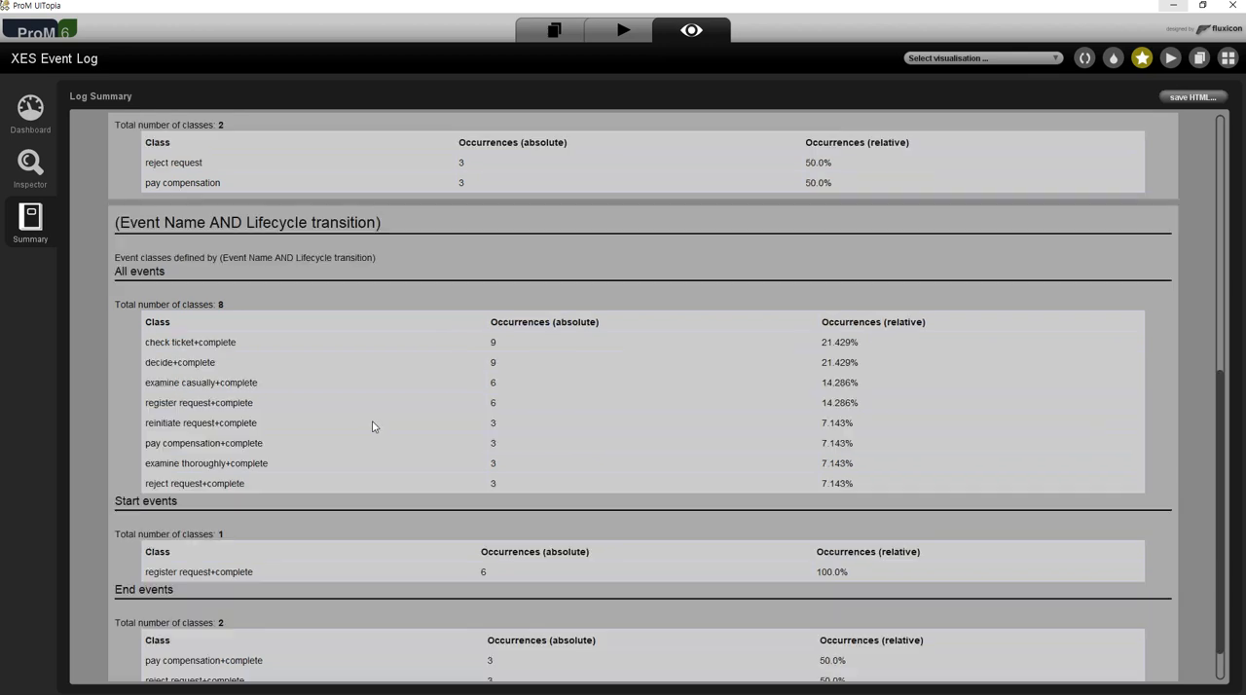
scroll(369, 430, down, 1)
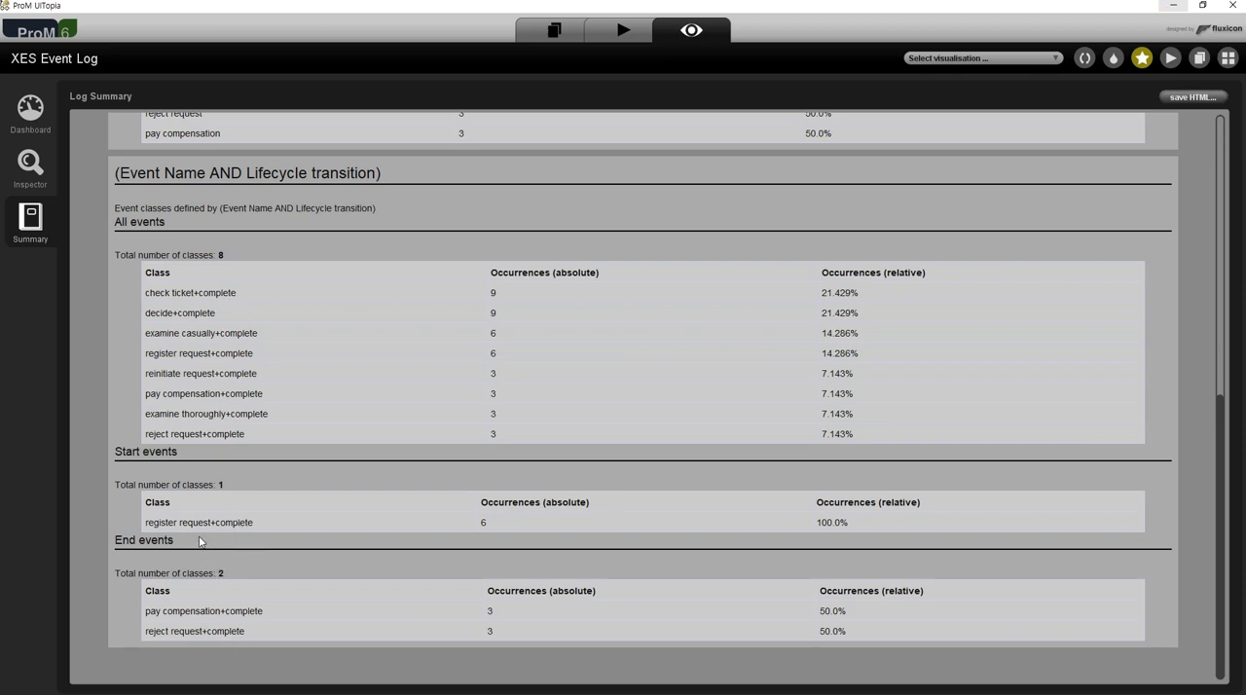
scroll(194, 346, up, 10)
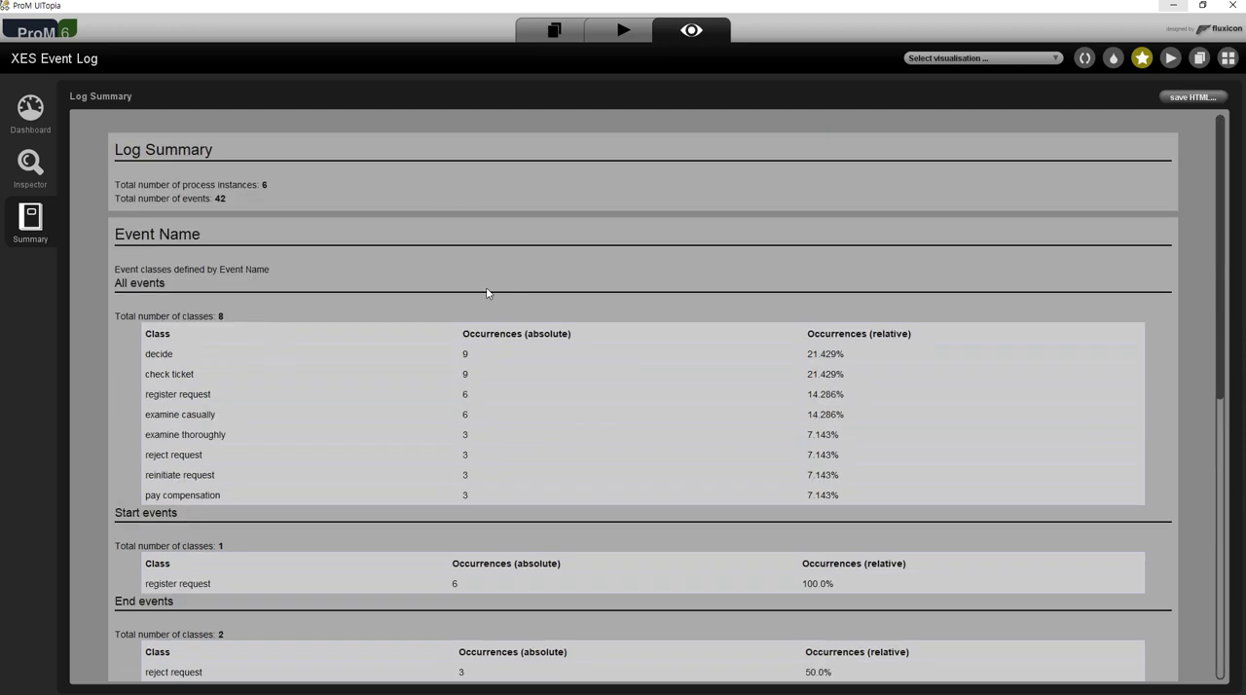
Select the imported running-example.csv in the workspace and review the Convert CSV to XES action with its input and output.
click(617, 37)
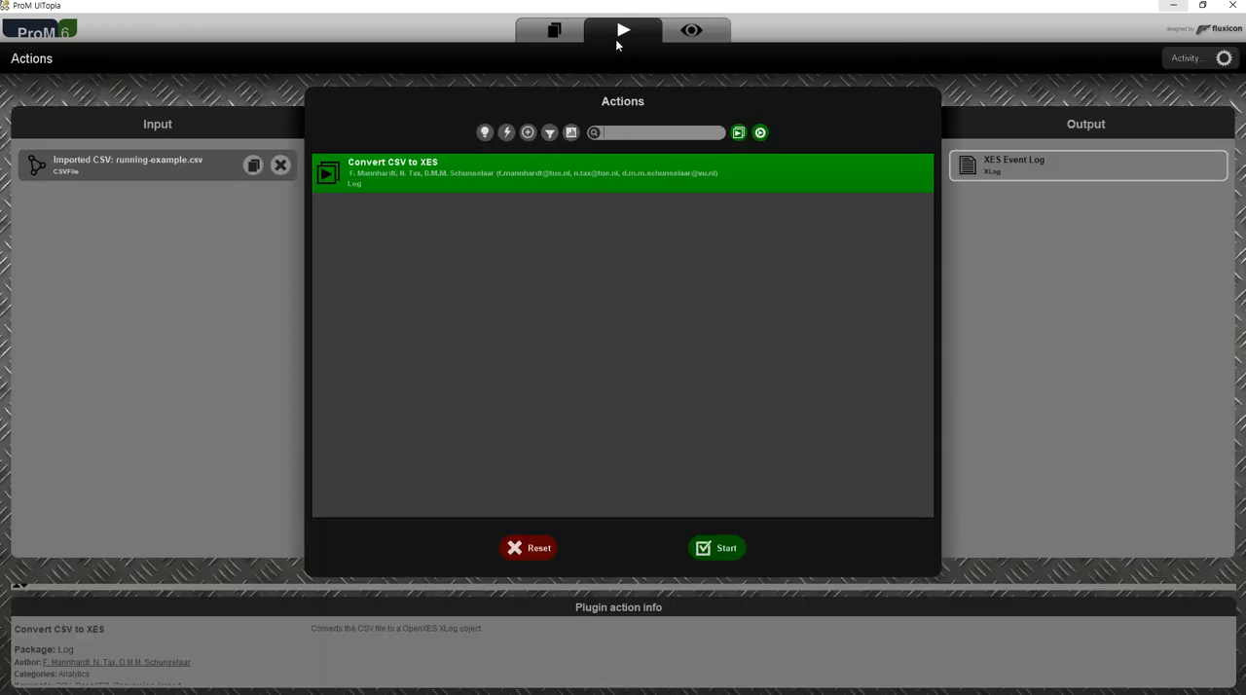
click(551, 32)
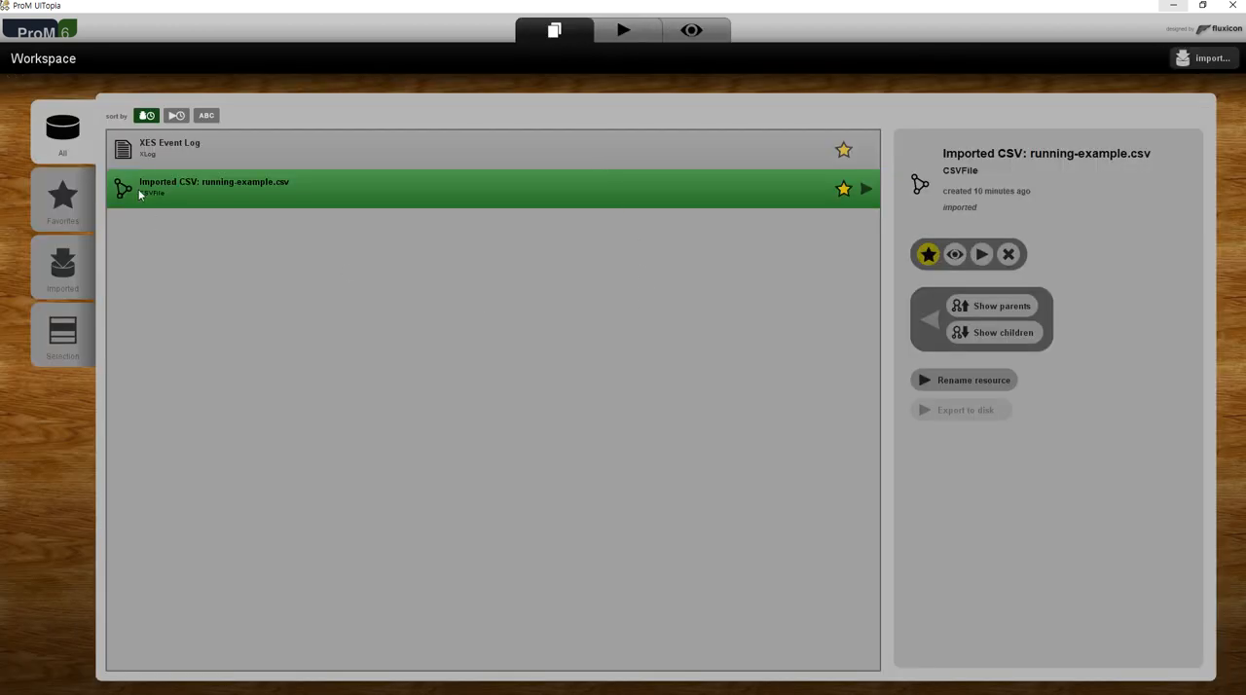
click(155, 158)
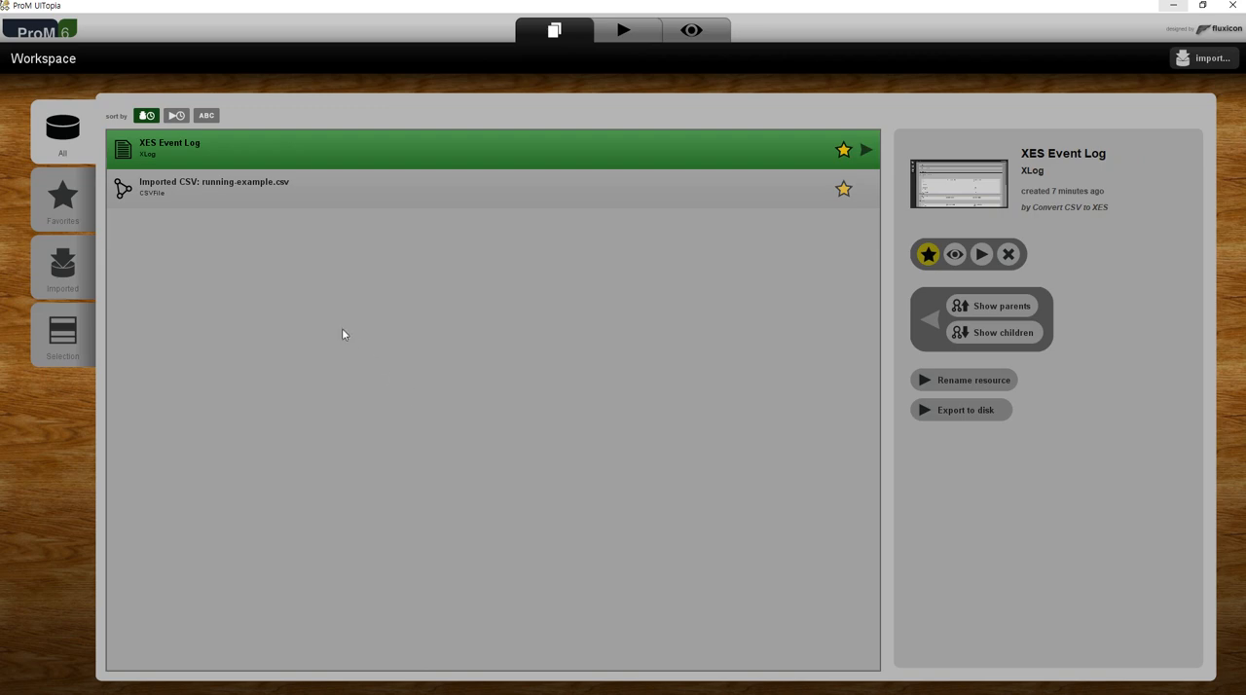
click(231, 193)
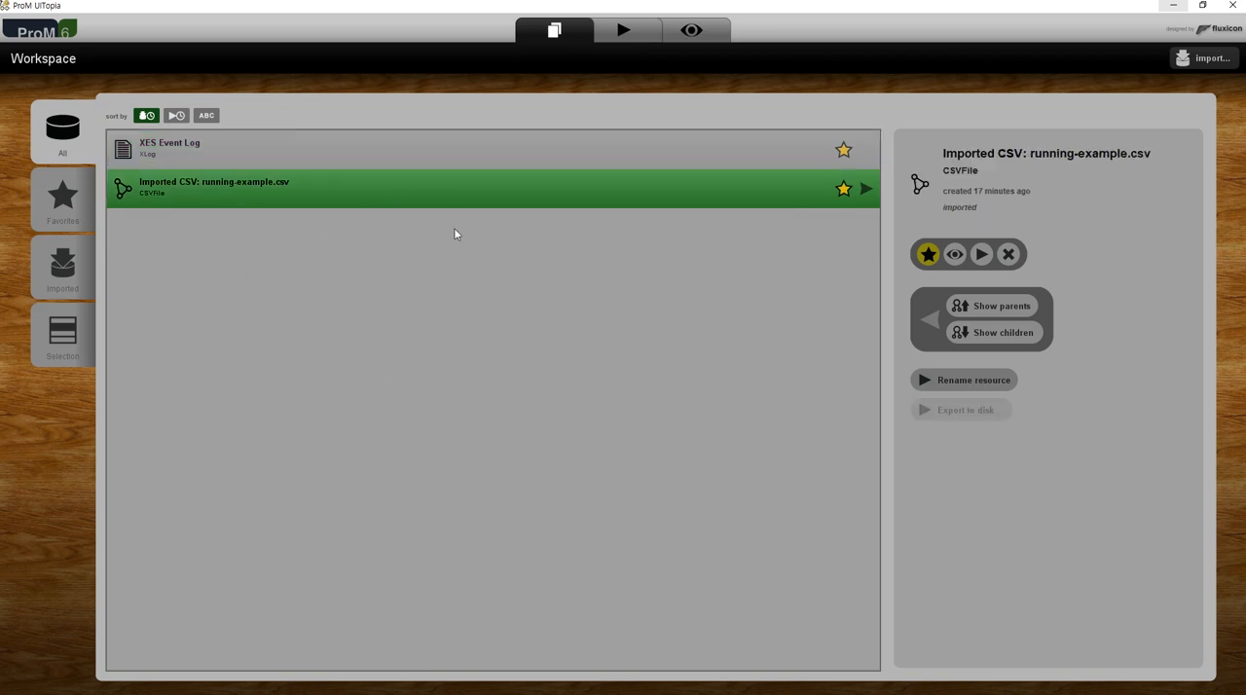
click(630, 36)
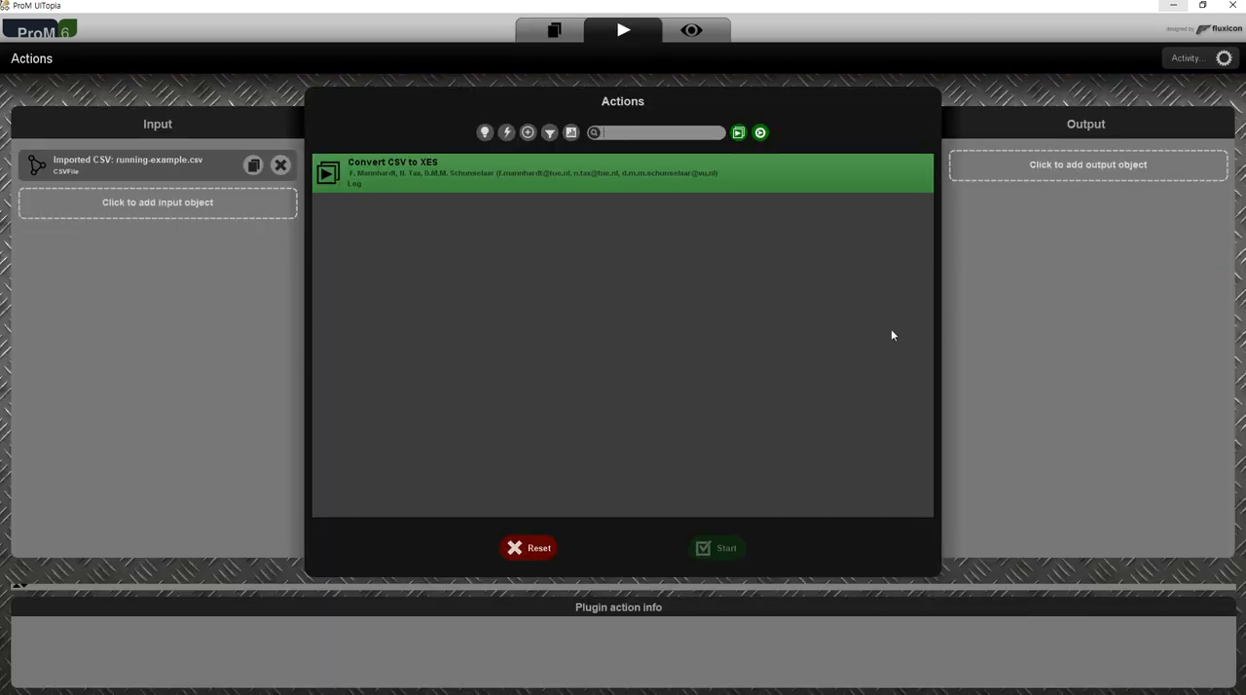
click(611, 175)
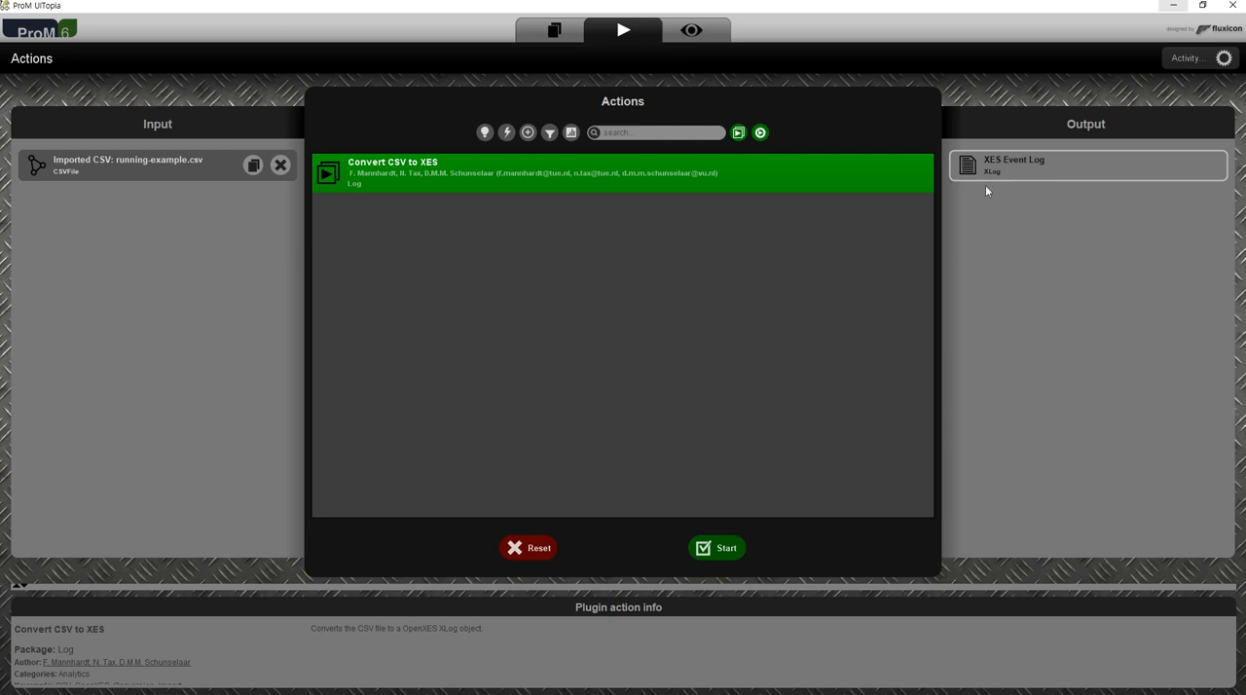
Return to the workspace and compare the details of the XES Event Log and the imported CSV resource.
click(554, 32)
click(281, 168)
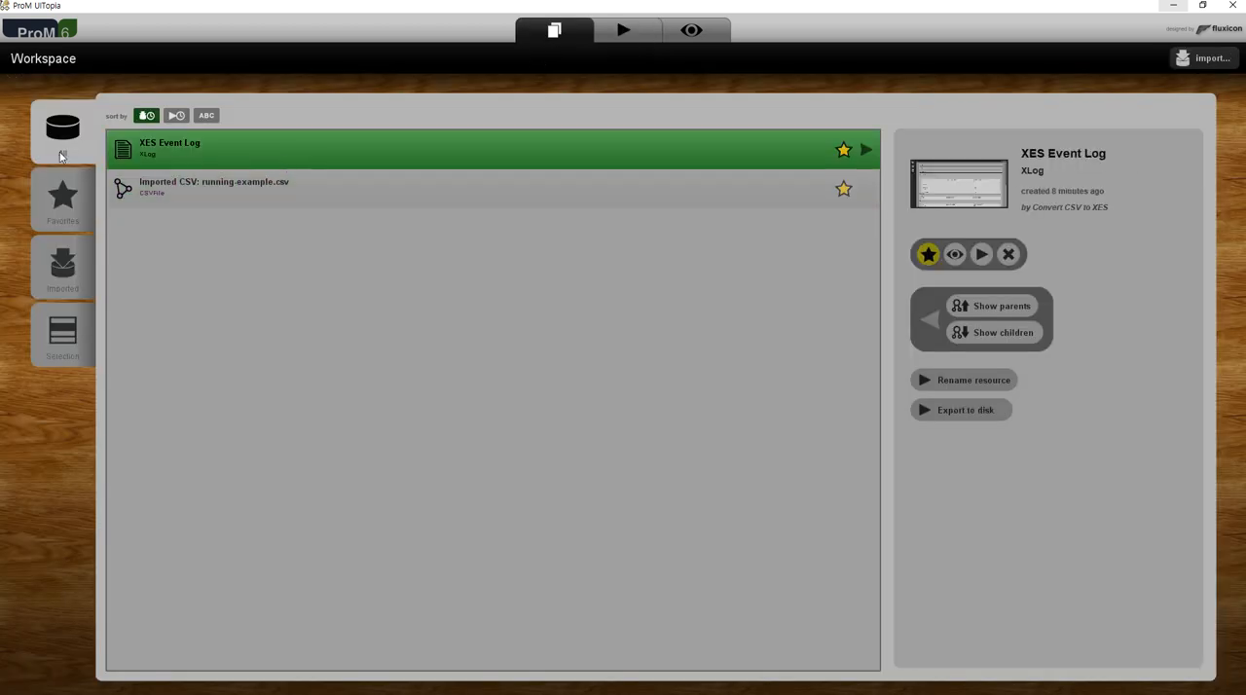
click(175, 178)
click(167, 153)
click(208, 188)
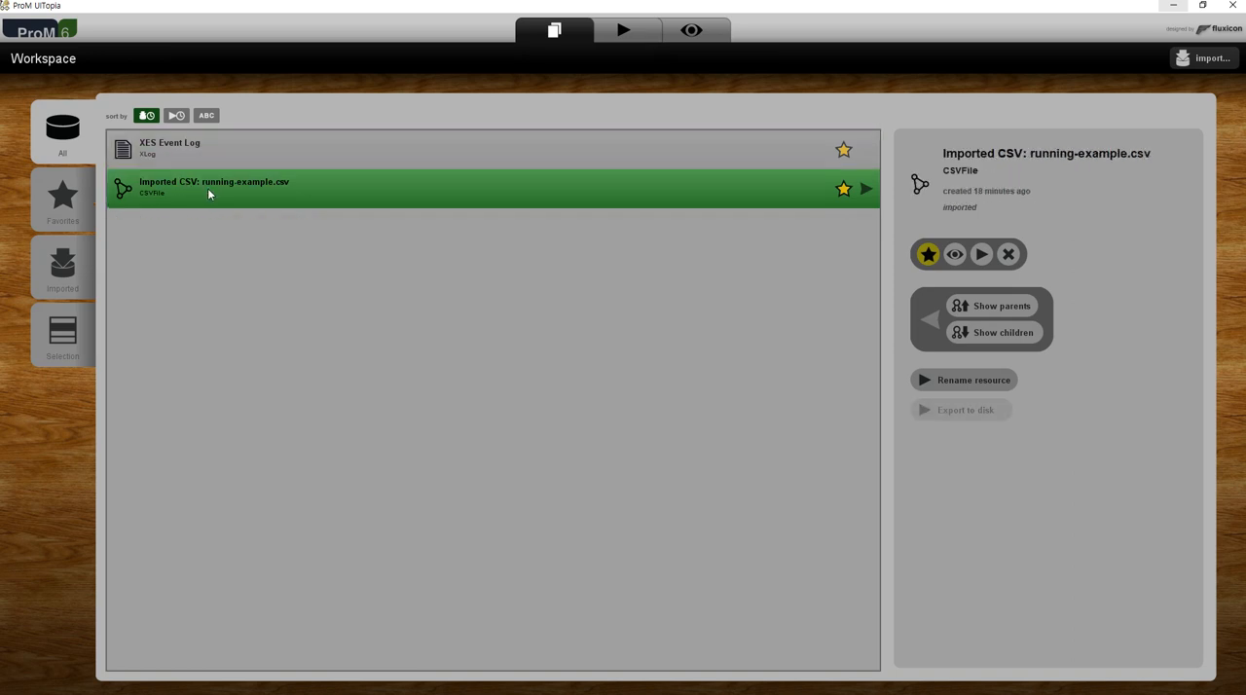
Start exporting the XES Event Log to disk and set the save location to the Chapter_1 folder path copied from File Explorer.
click(215, 156)
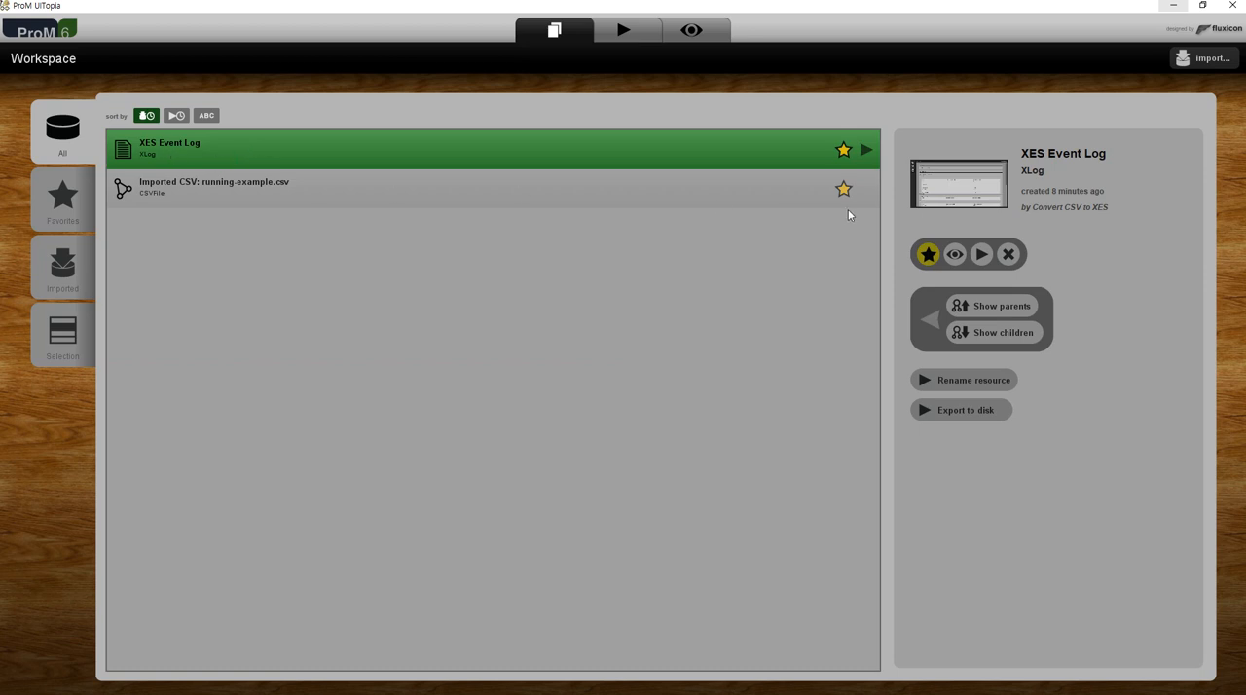
click(971, 417)
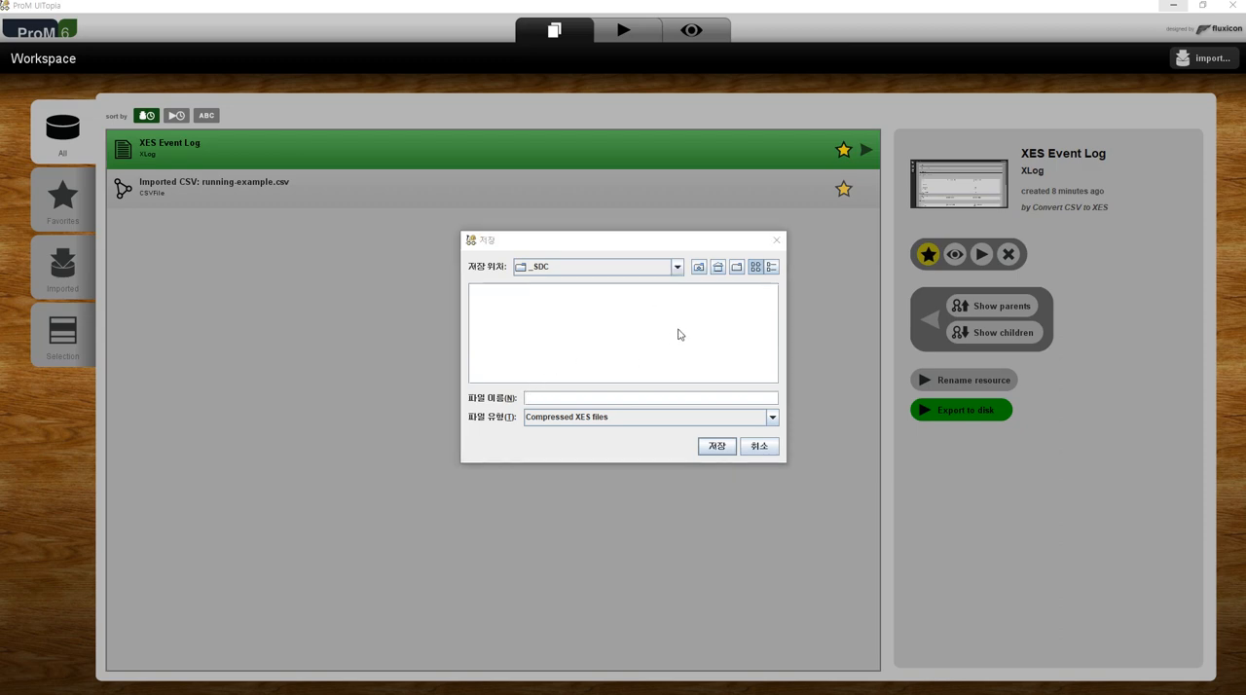
key(alt+Tab)
click(794, 167)
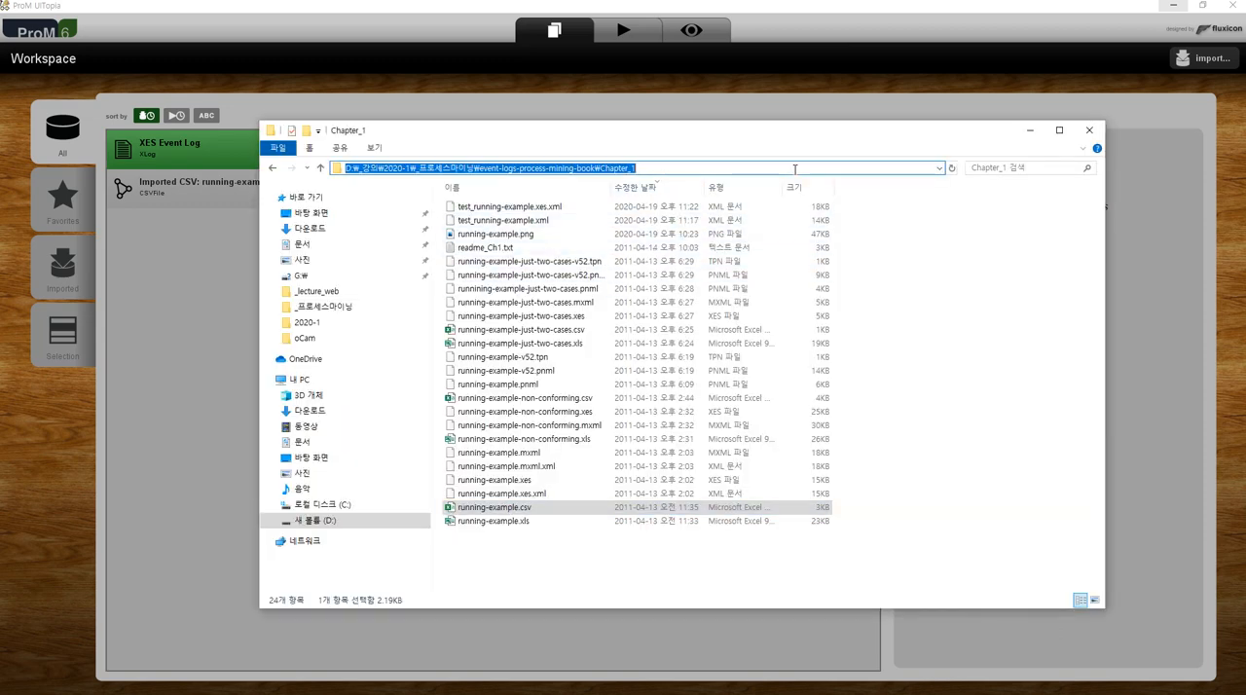
click(1030, 130)
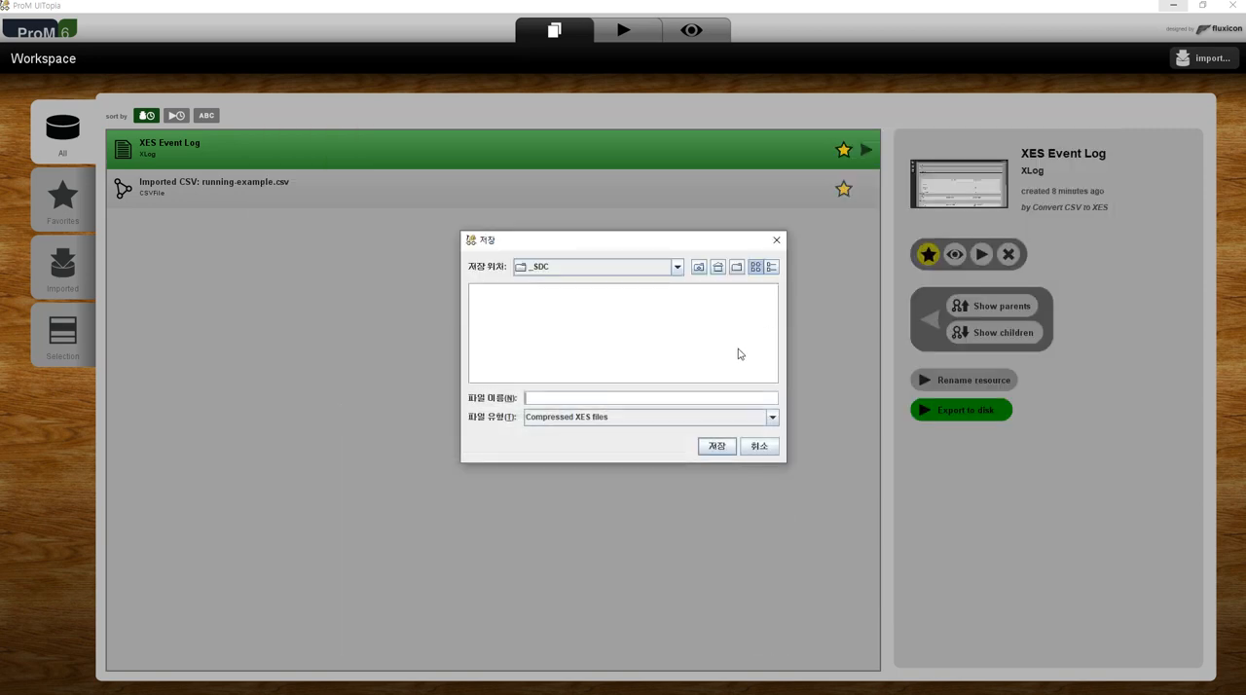
click(688, 398)
key(ctrl+v)
key(Return)
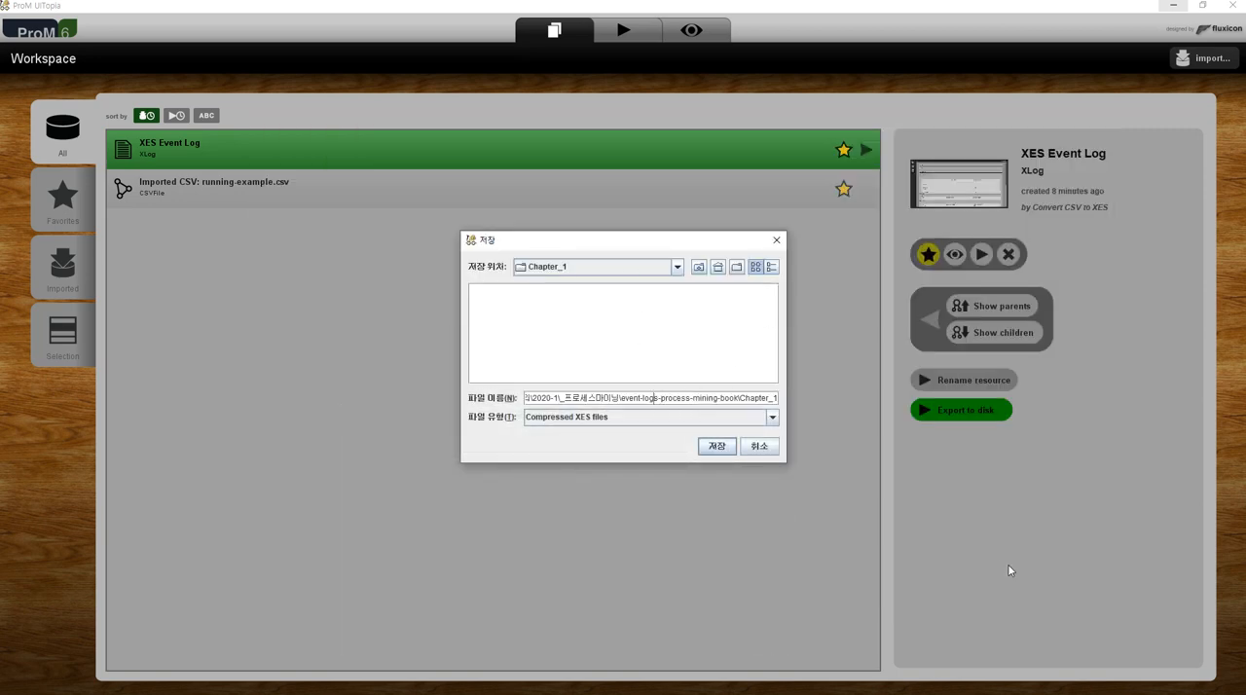
List all files in the folder with the * filter and base the export name on running-example.csv, changing it to running-example_ProM.
key(ctrl+a)
key(BackSpace)
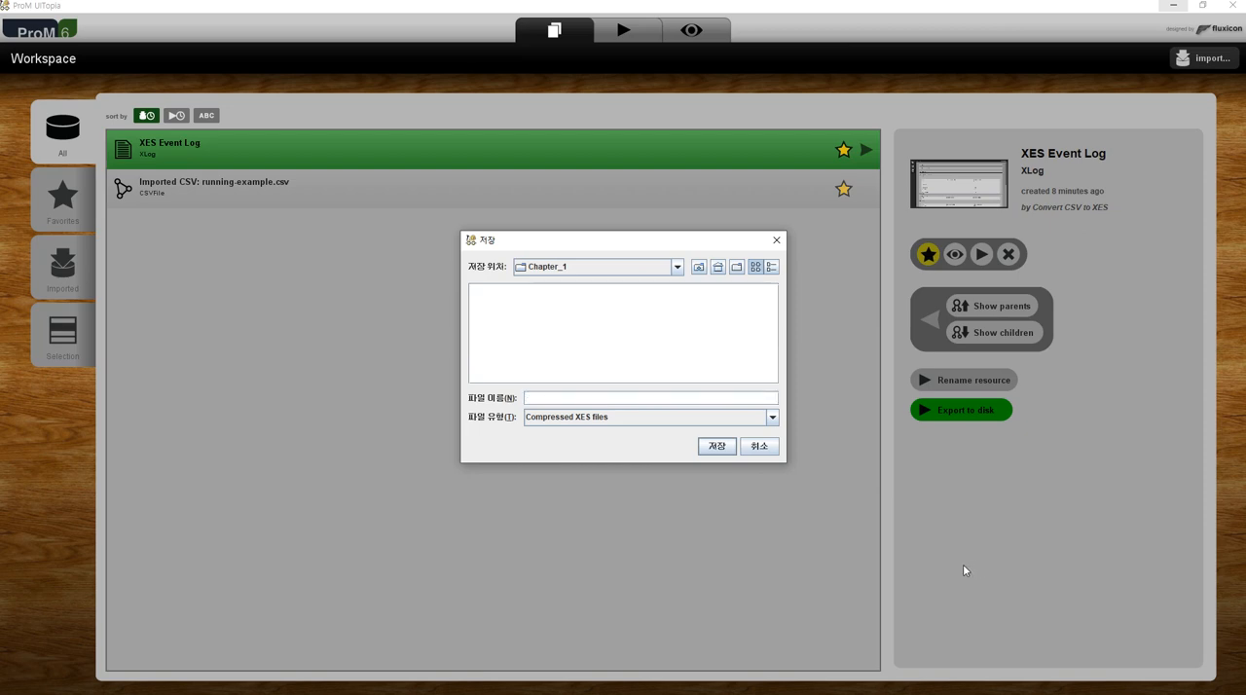
text(*)
key(Return)
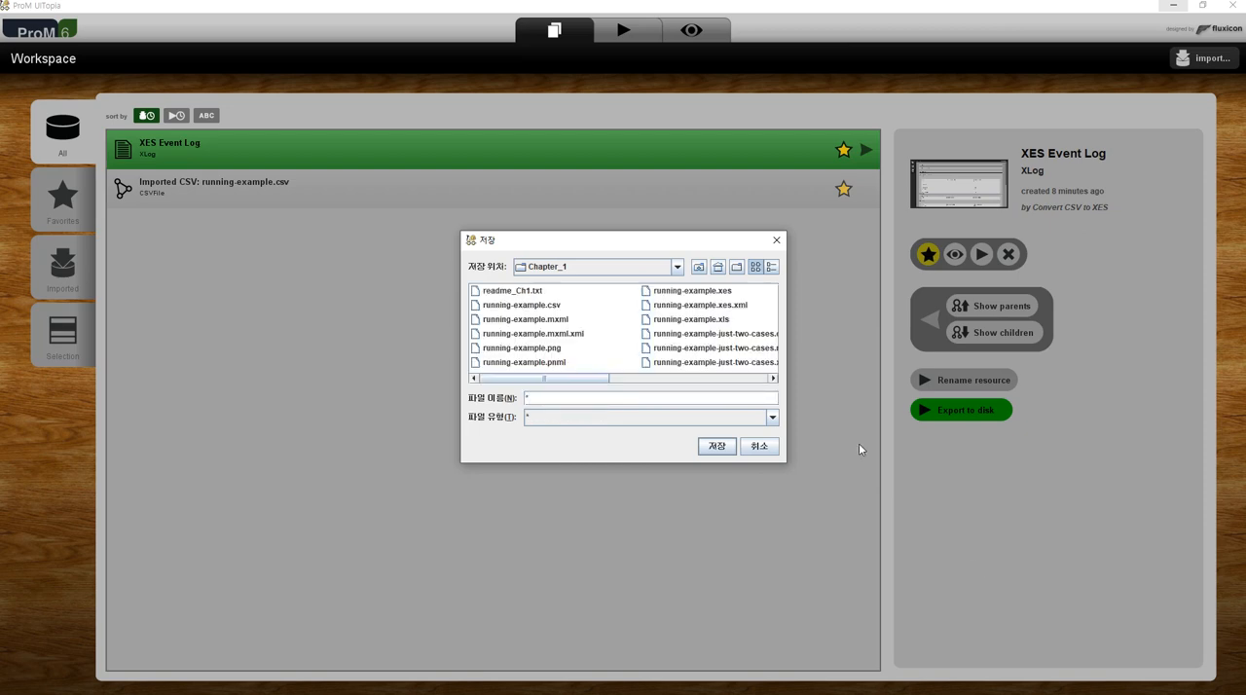
click(548, 306)
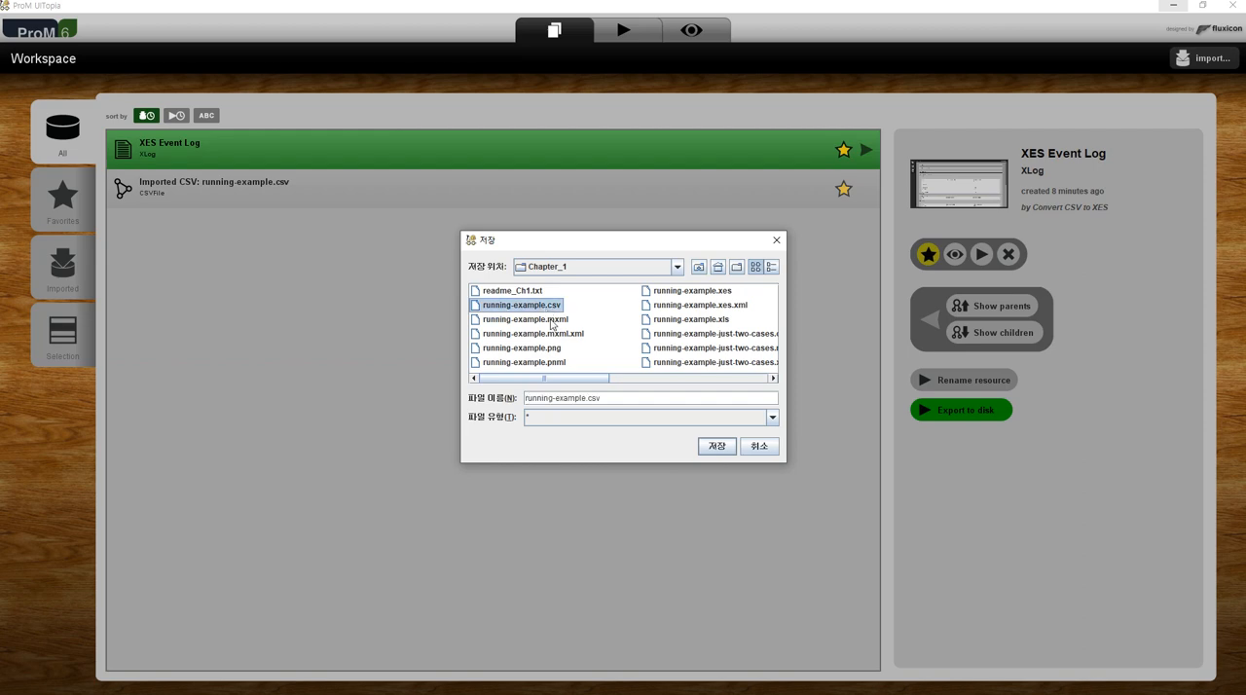
click(586, 399)
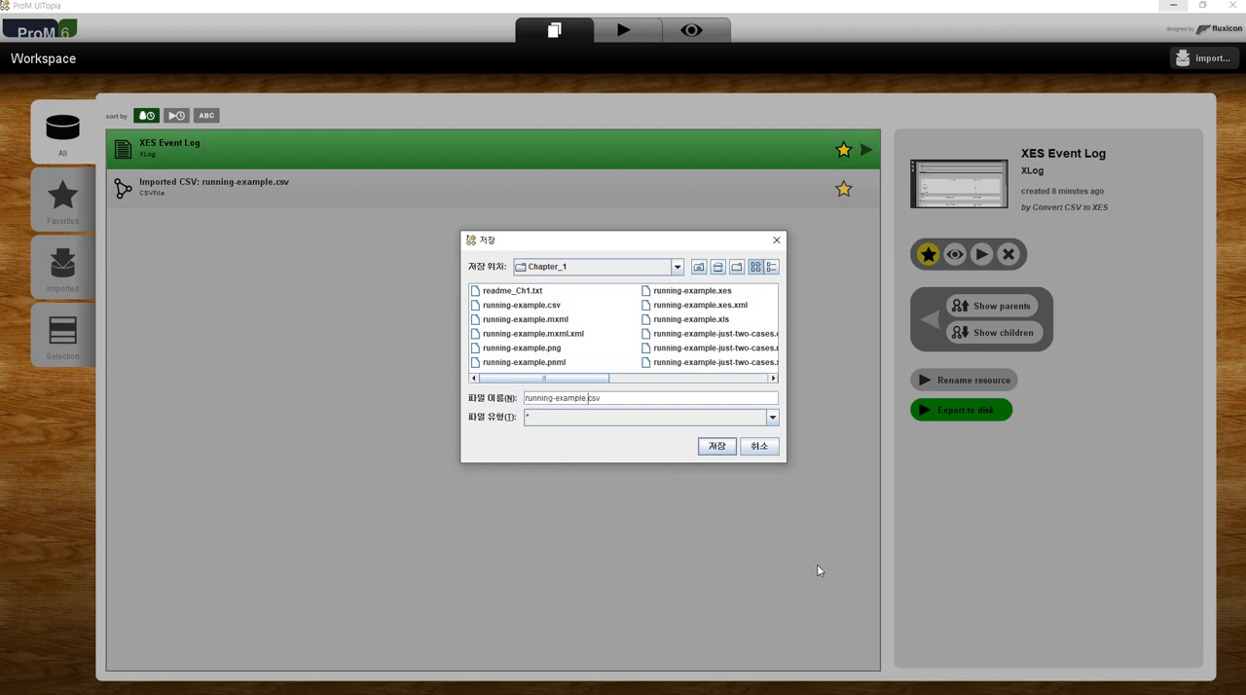
key(Left)
text(_ProM)
key(shift+End)
key(Delete)
Set the file type to XES files, add the .xes extension to the name and save the export.
click(772, 417)
click(747, 460)
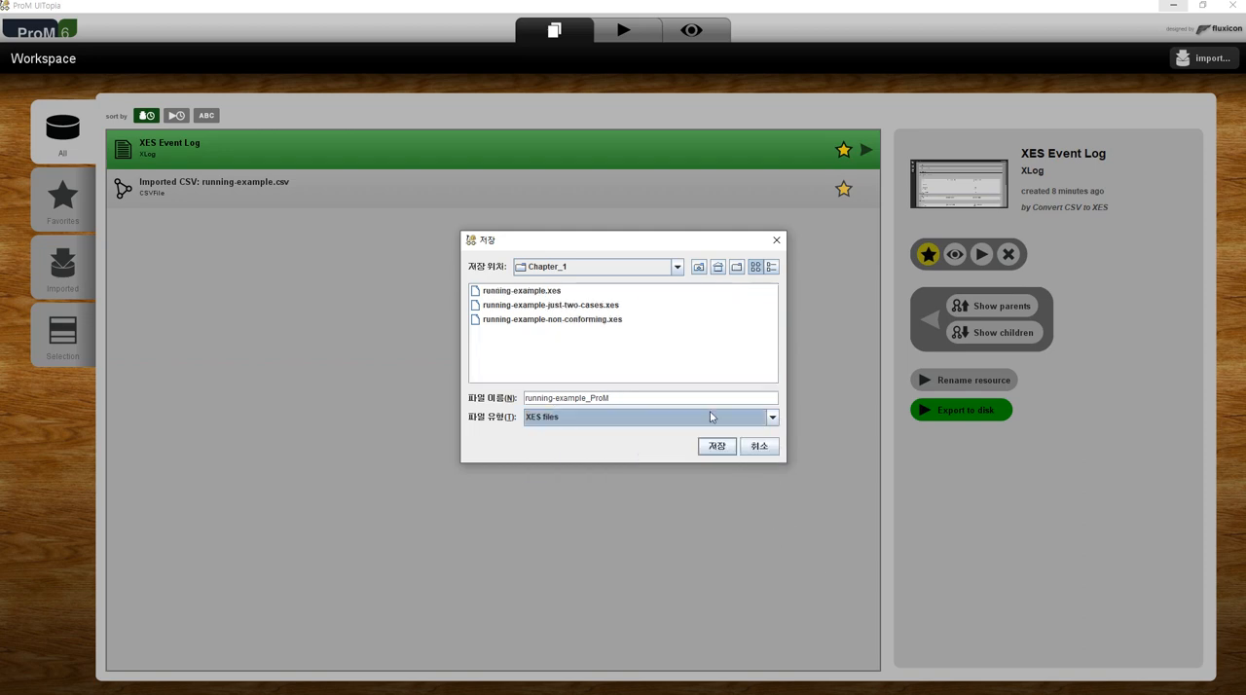
click(732, 403)
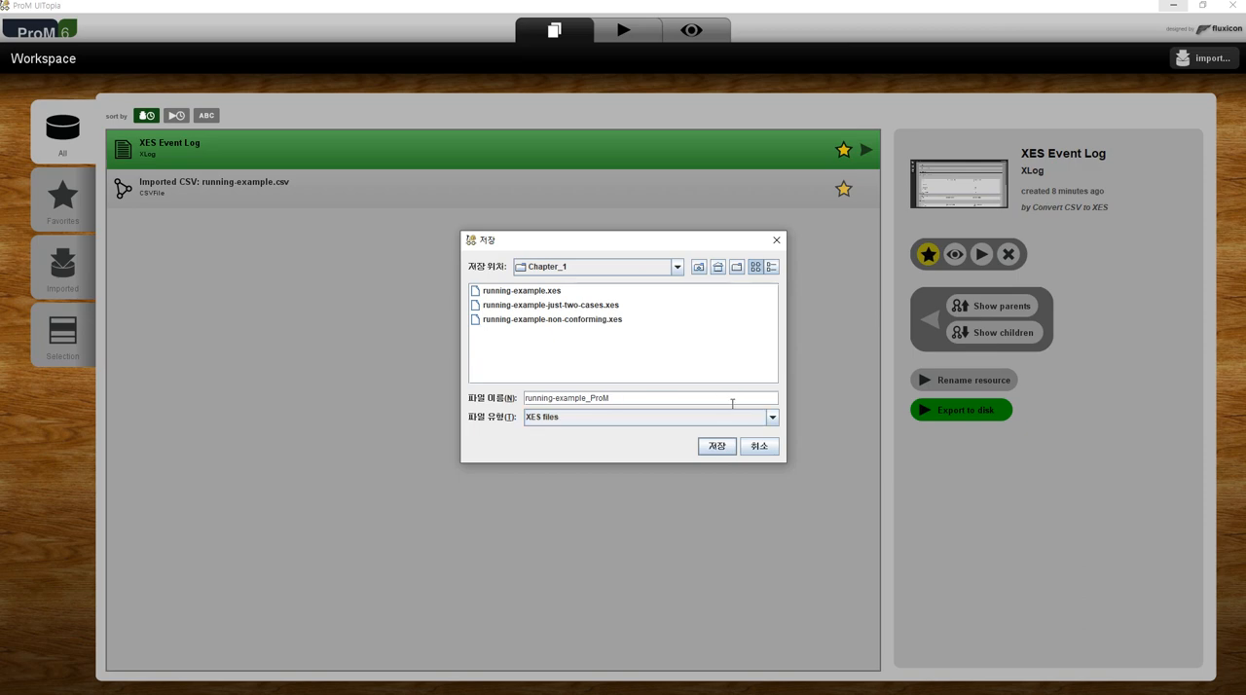
text(.xes)
key(Return)
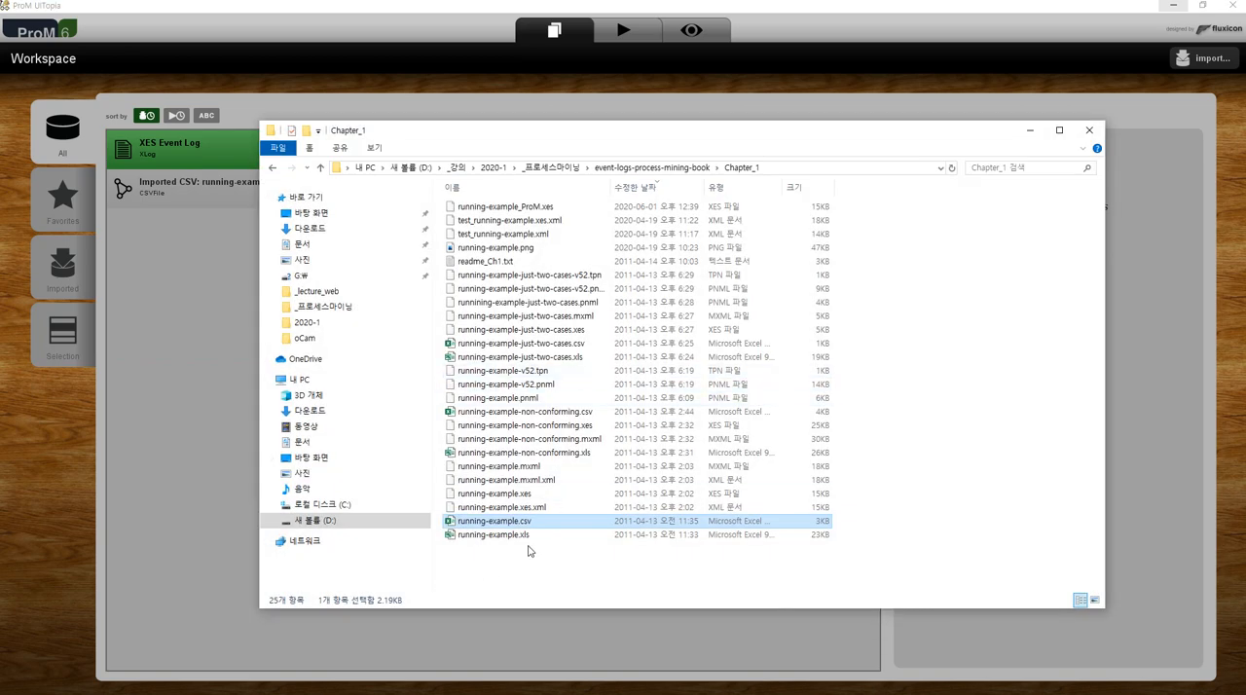
Sort the Chapter_1 folder by modification date in File Explorer and open running-example_ProM.xes in AcroEdit.
click(673, 191)
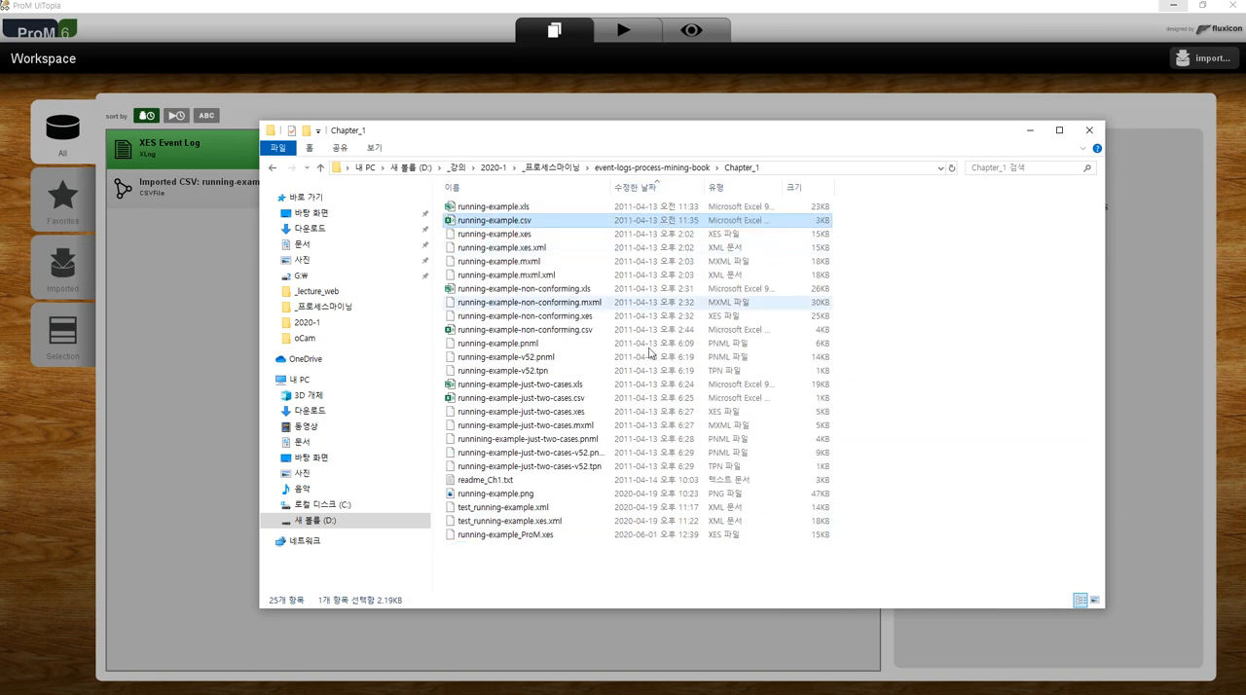
click(543, 538)
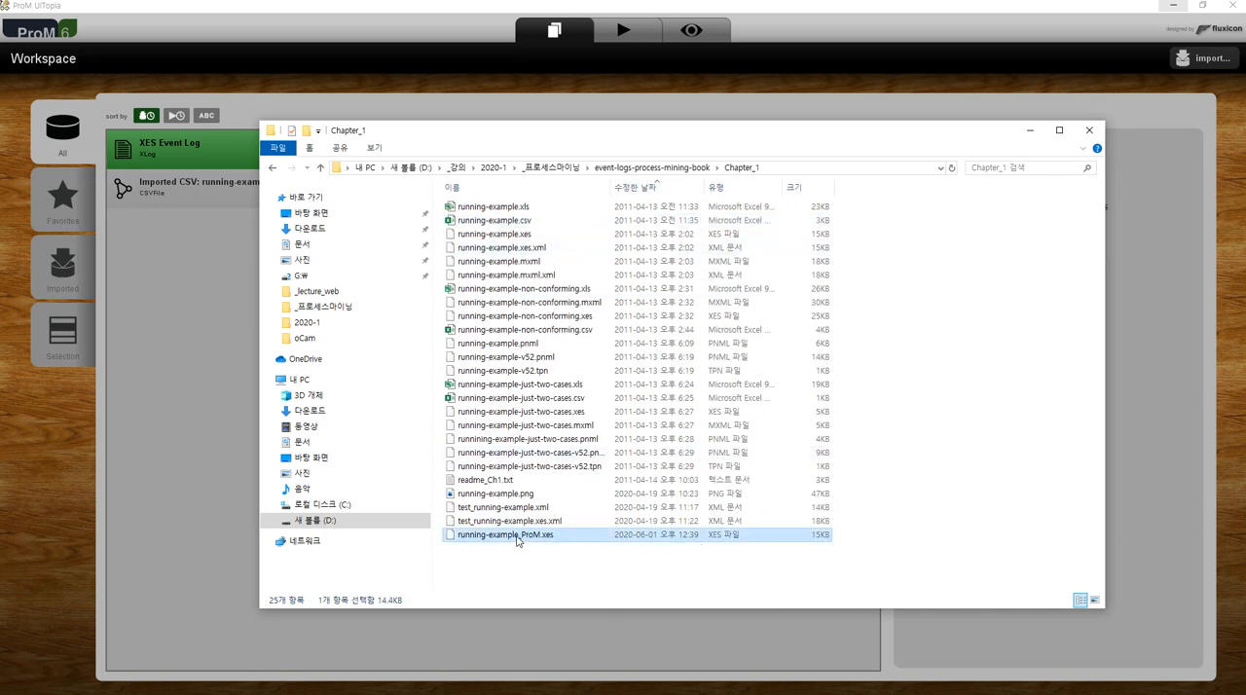
right_click(531, 541)
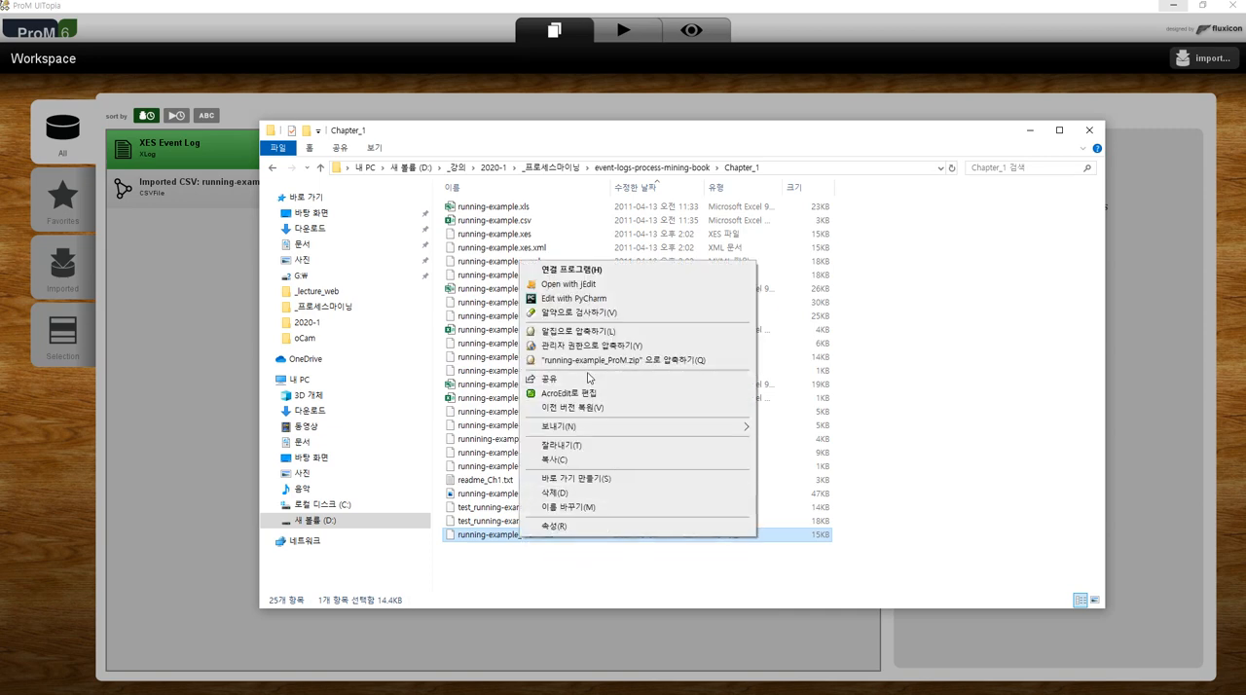
click(585, 393)
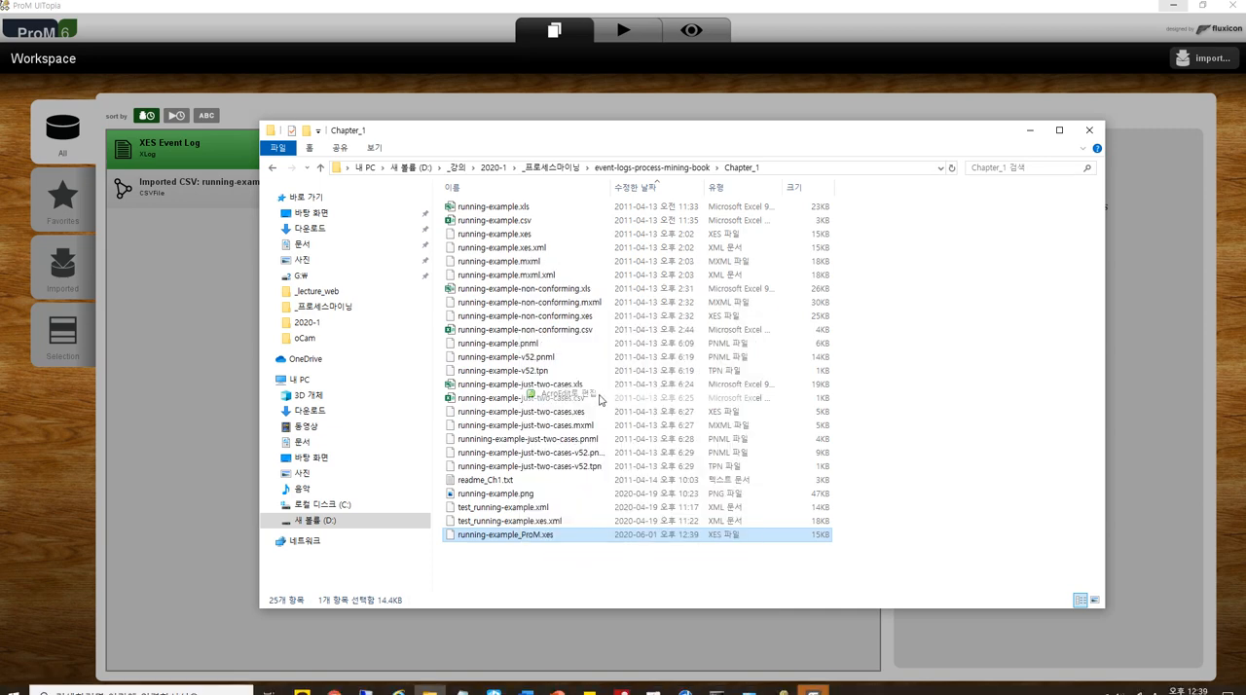
click(386, 157)
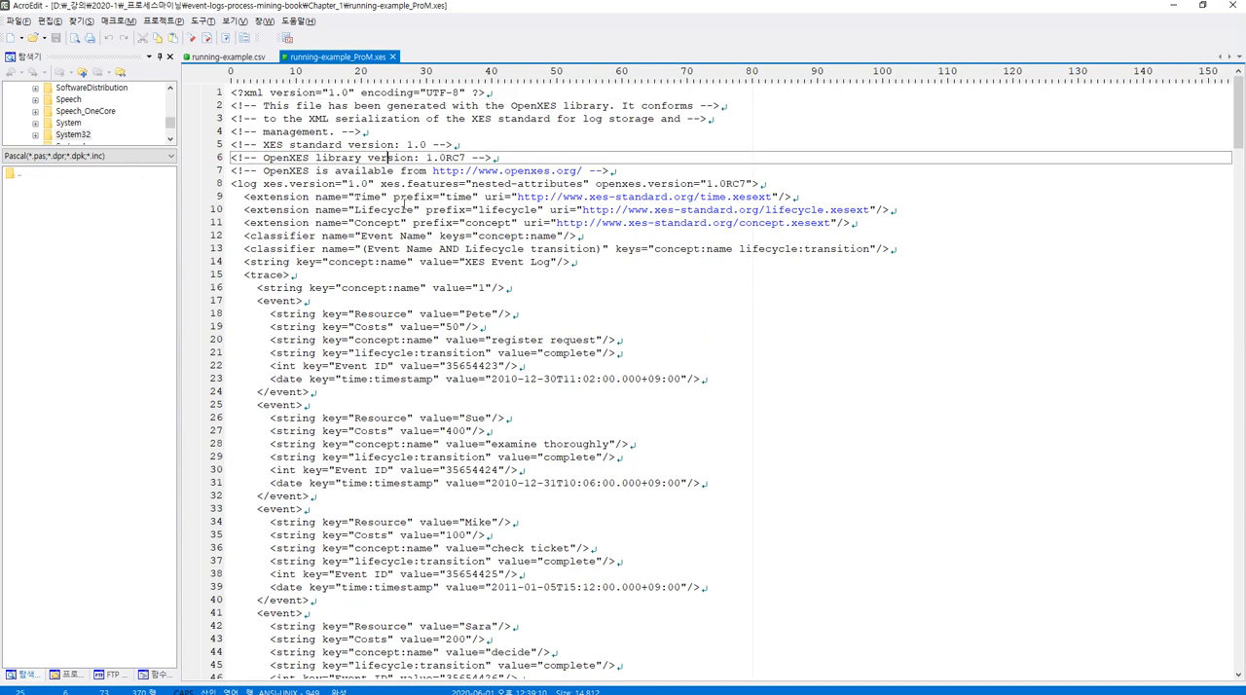
Compare the rows of running-example.csv with the header, trace and event elements in running-example_ProM.xes.
click(255, 57)
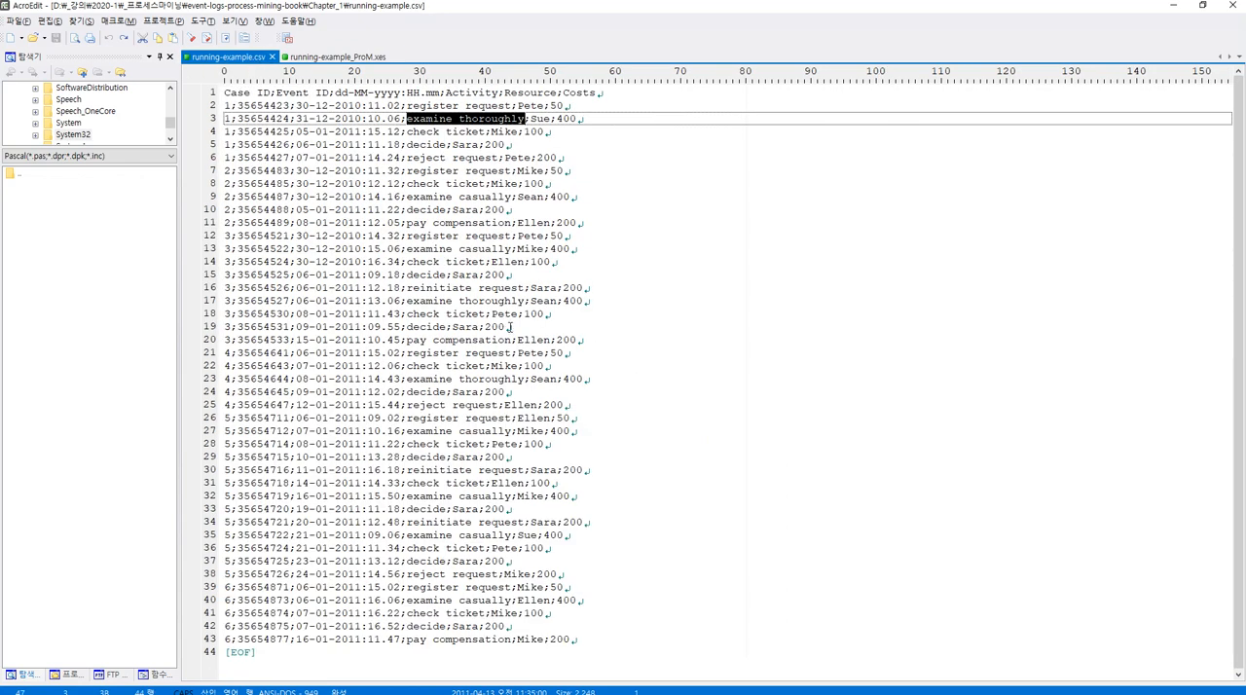
click(238, 96)
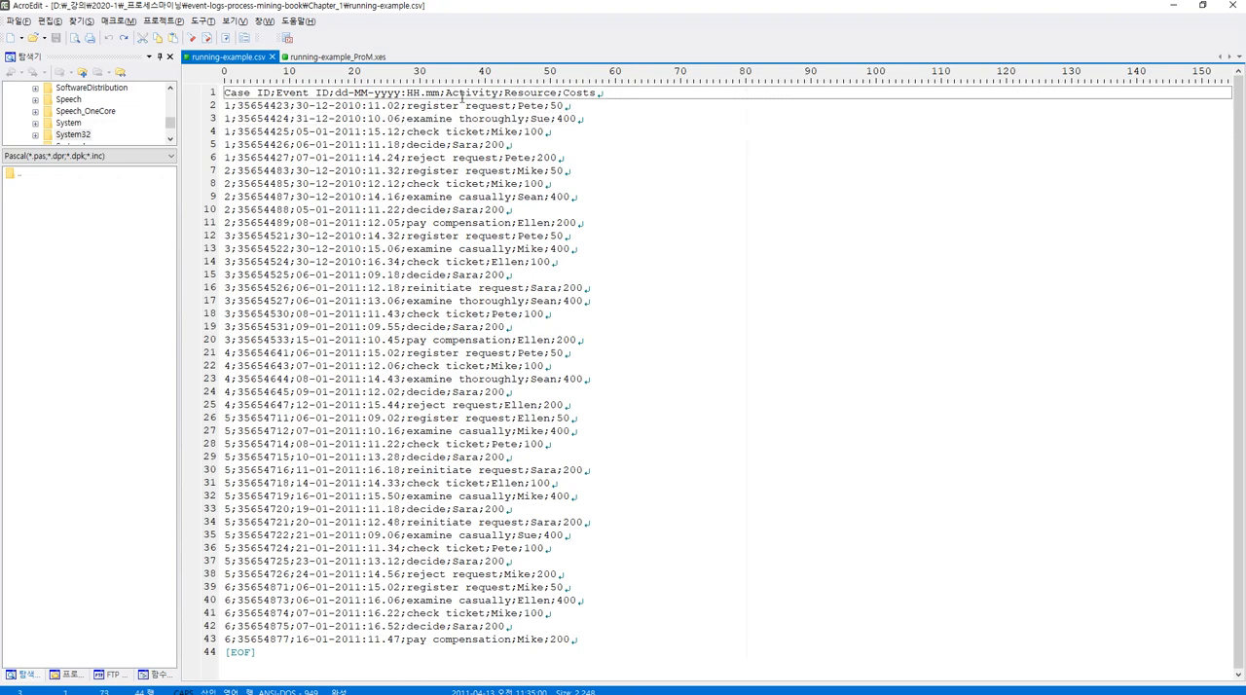
click(368, 106)
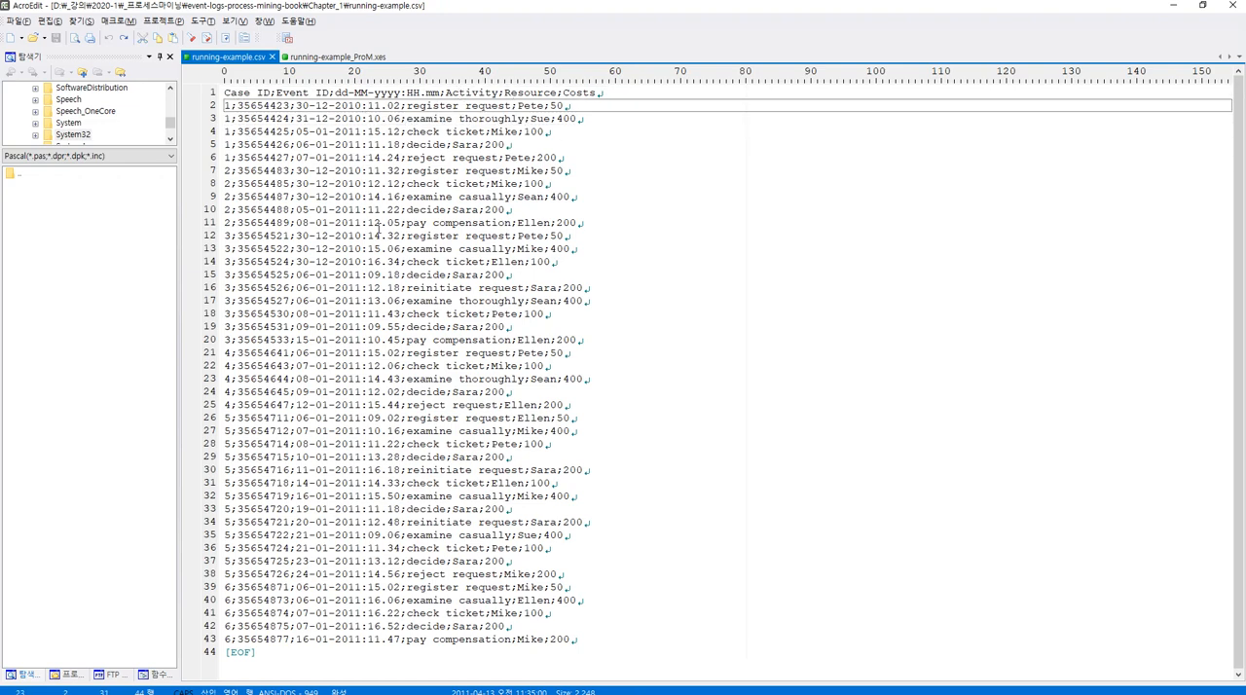
click(338, 57)
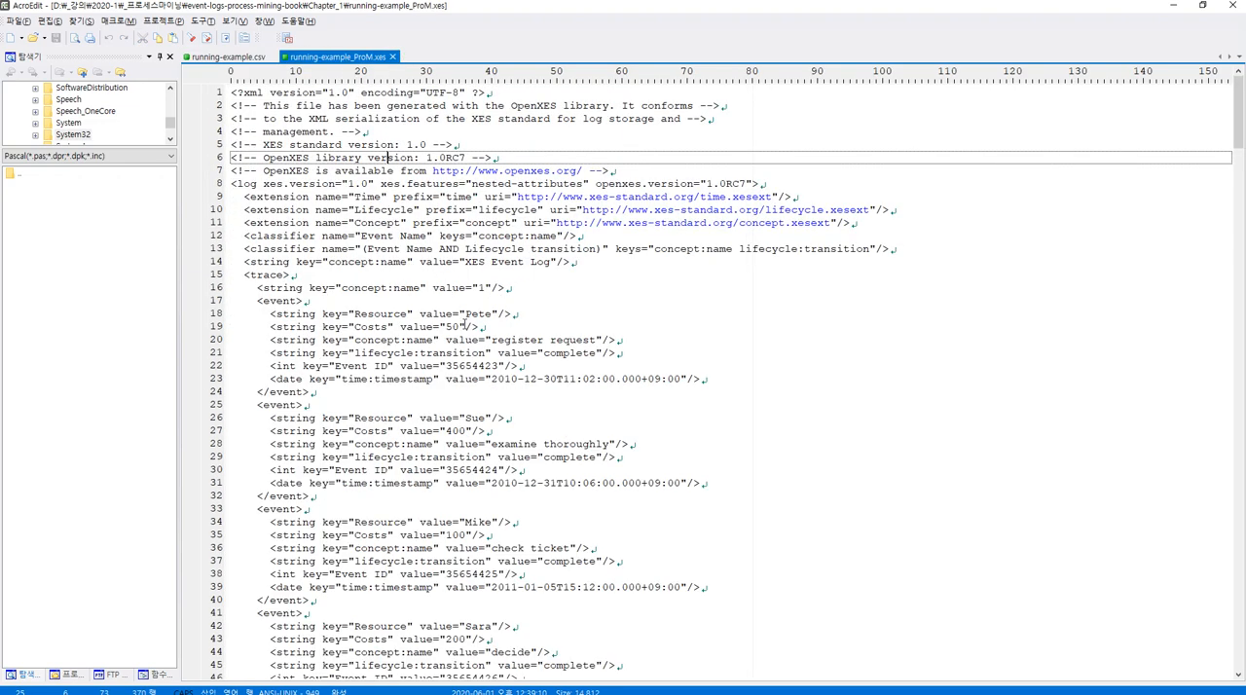
scroll(466, 327, down, 6)
scroll(458, 394, up, 6)
scroll(519, 373, down, 20)
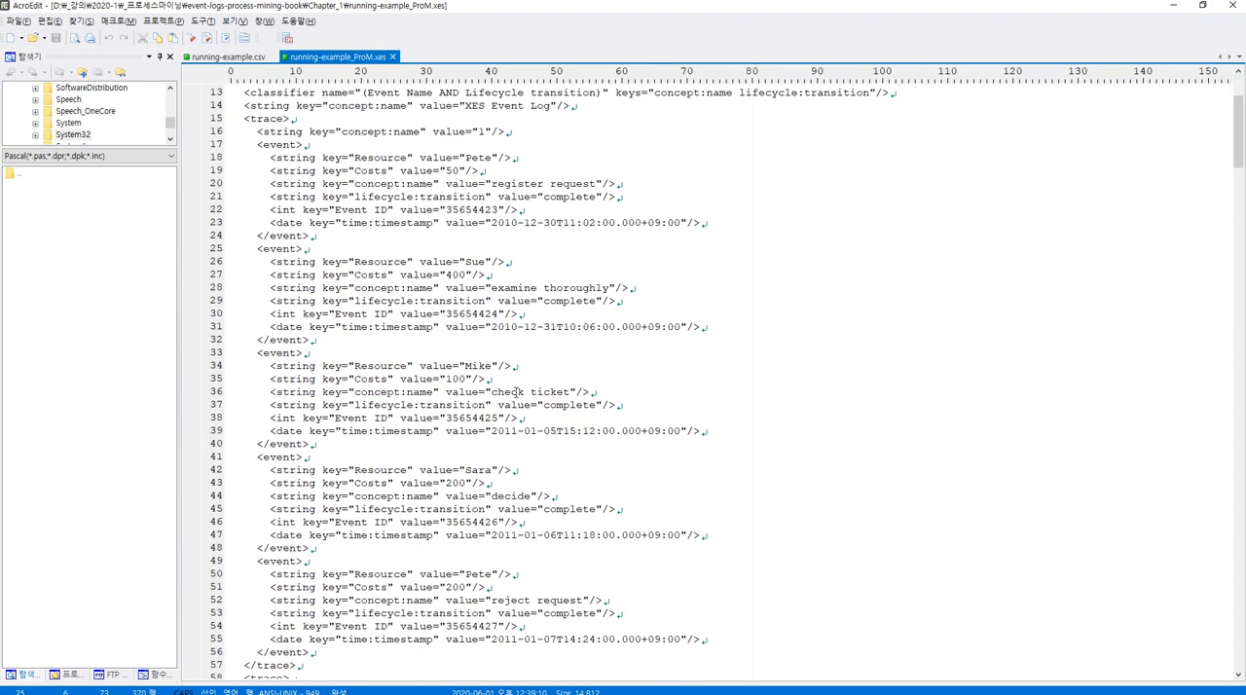
scroll(524, 484, up, 20)
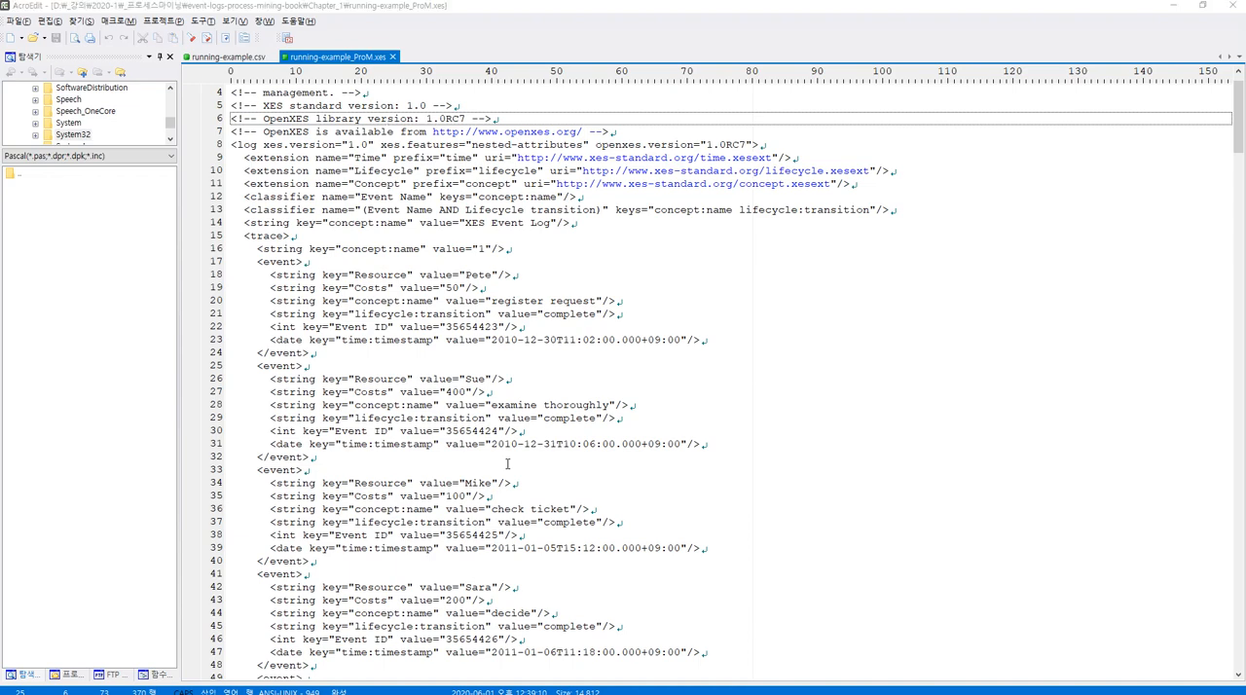
Switch to the ProM Tools website in Chrome and review the ProM versions offered in the site navigation, highlighting ProM Lite 1.2 and ProM 6.9.
key(alt+Tab)
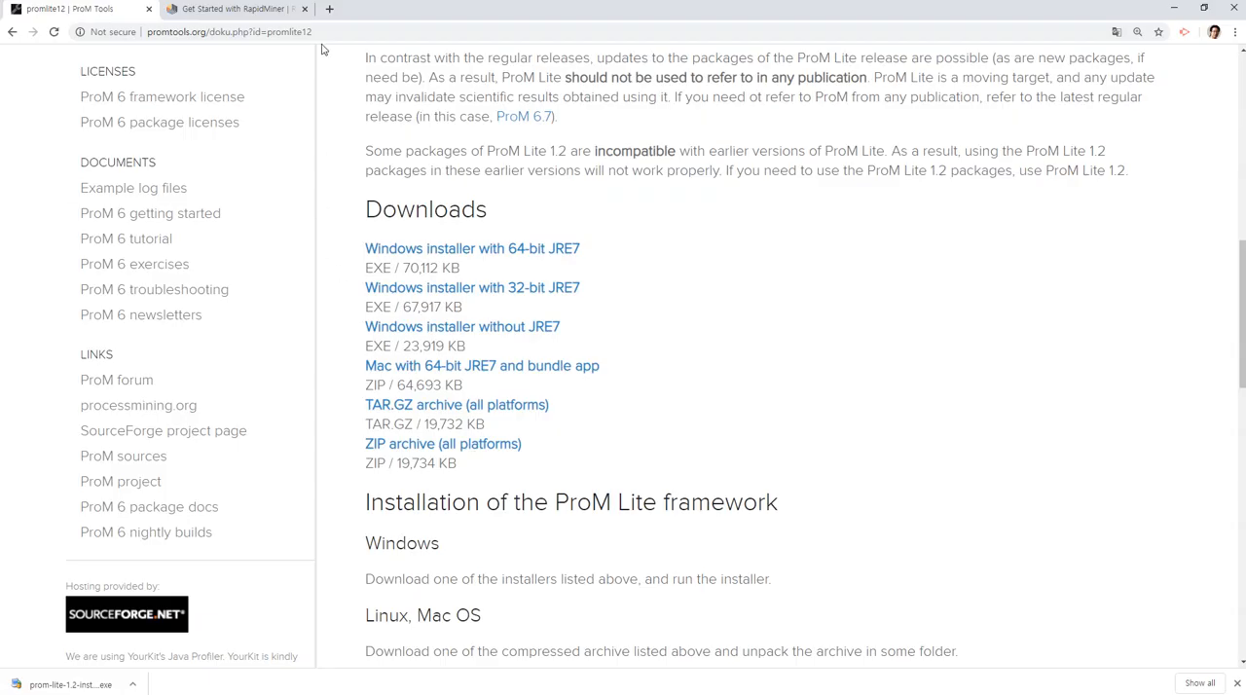
scroll(399, 261, up, 10)
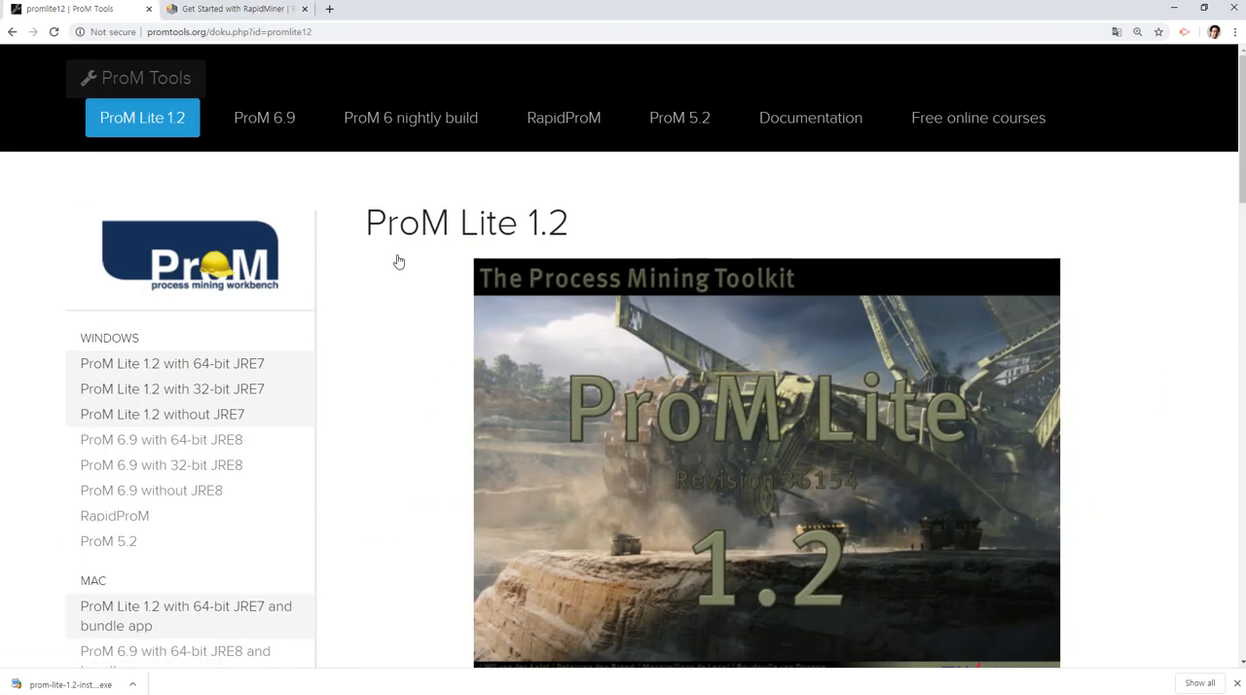
drag(97, 118, 715, 123)
click(732, 175)
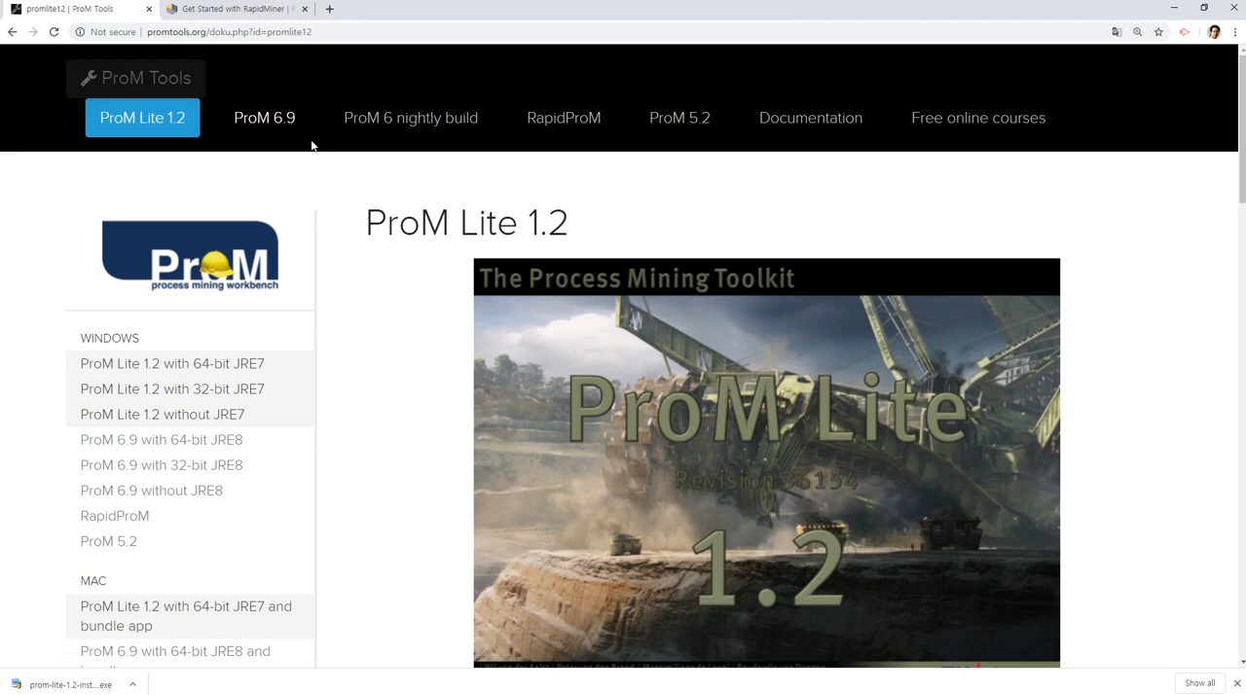
drag(275, 93, 306, 131)
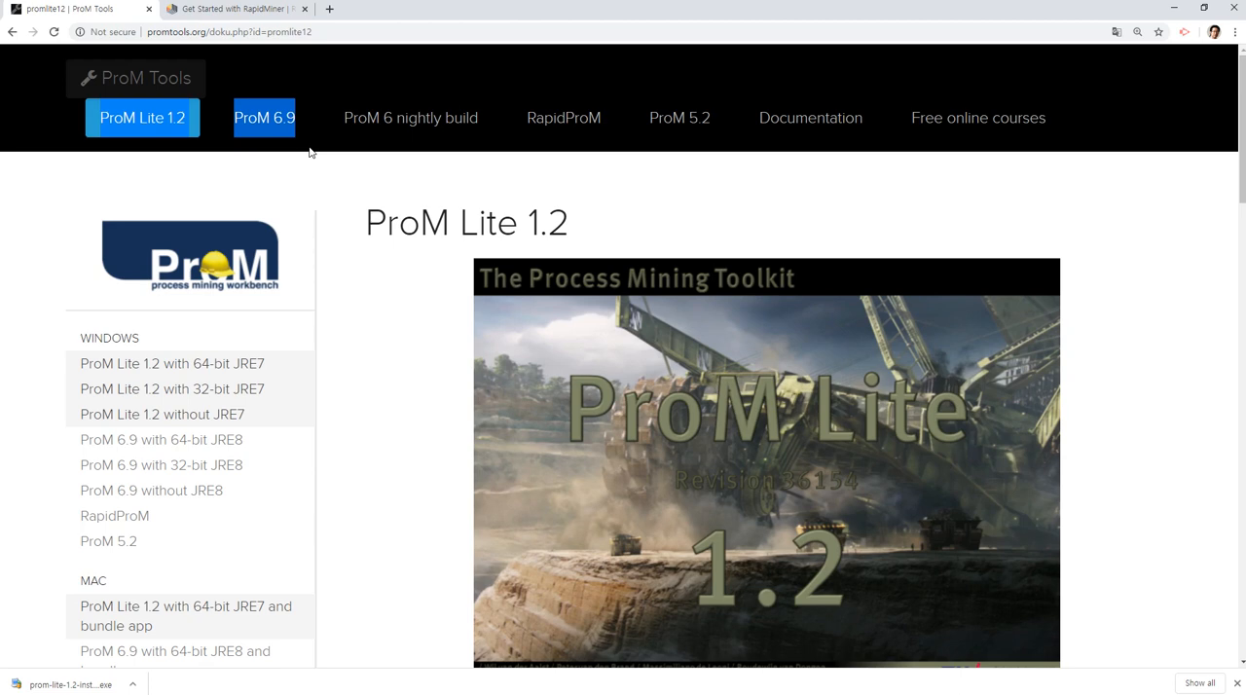
Switch back to ProM and review the dashboard, inspector and summary of XES Event Log.
key(alt+Tab)
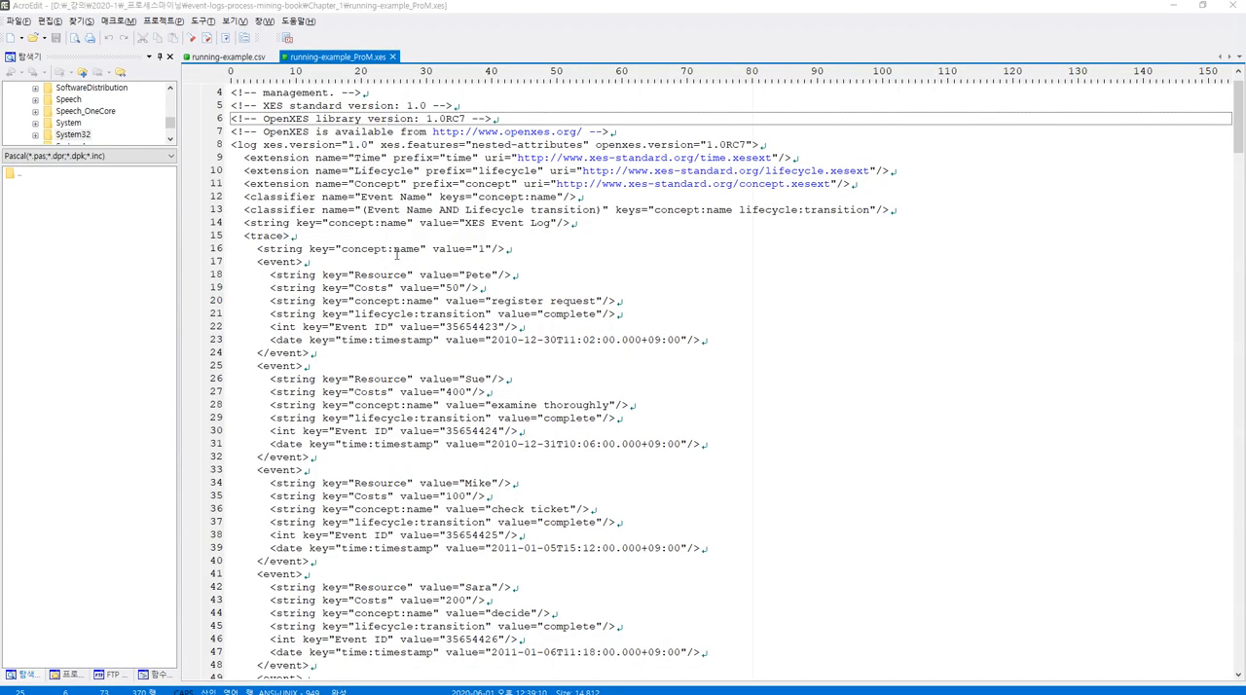
key(alt+Tab)
click(247, 205)
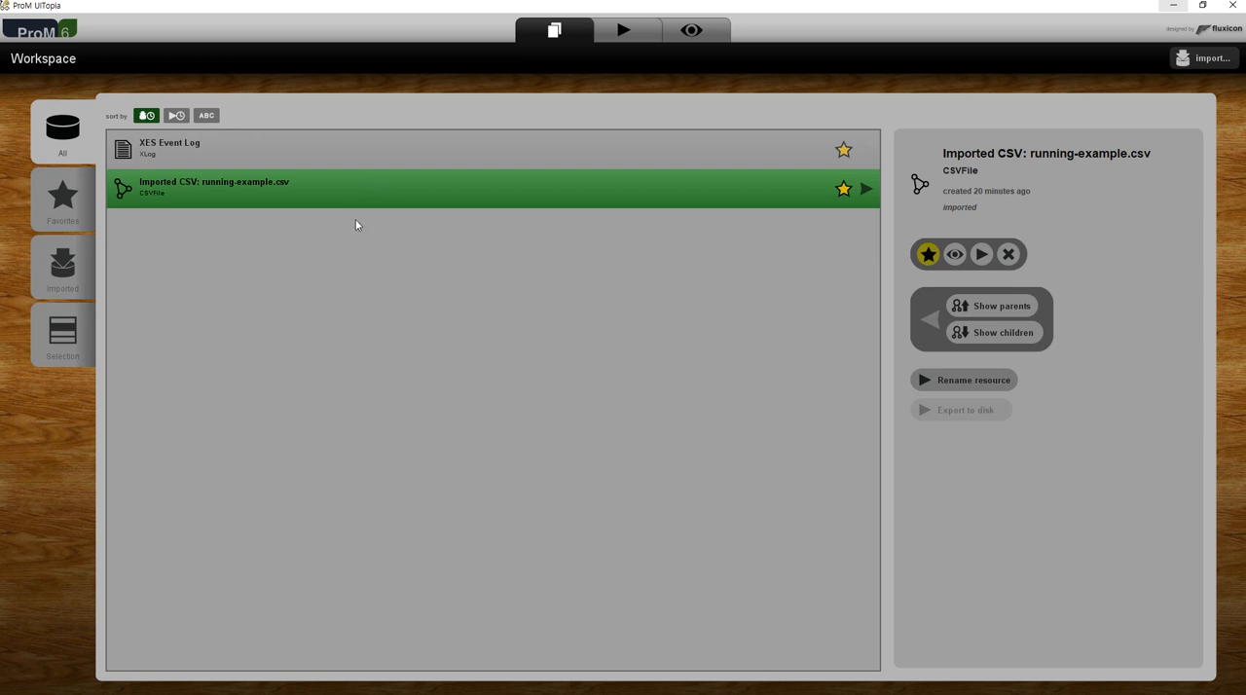
click(312, 152)
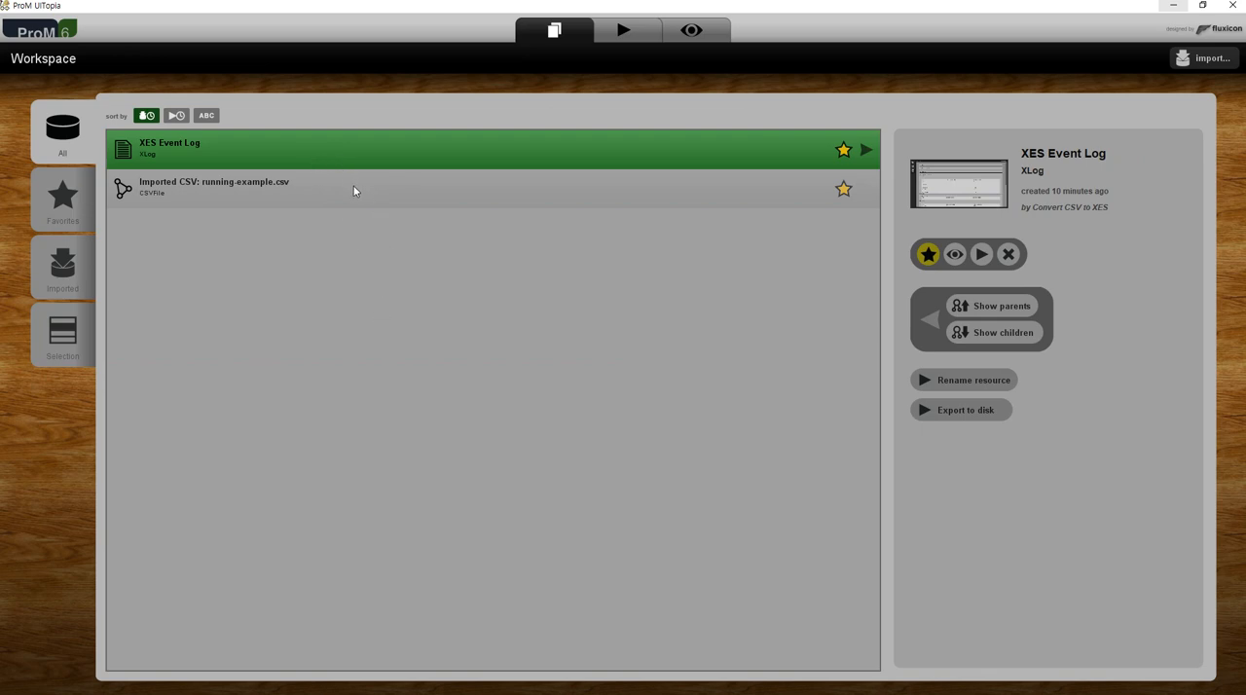
click(957, 255)
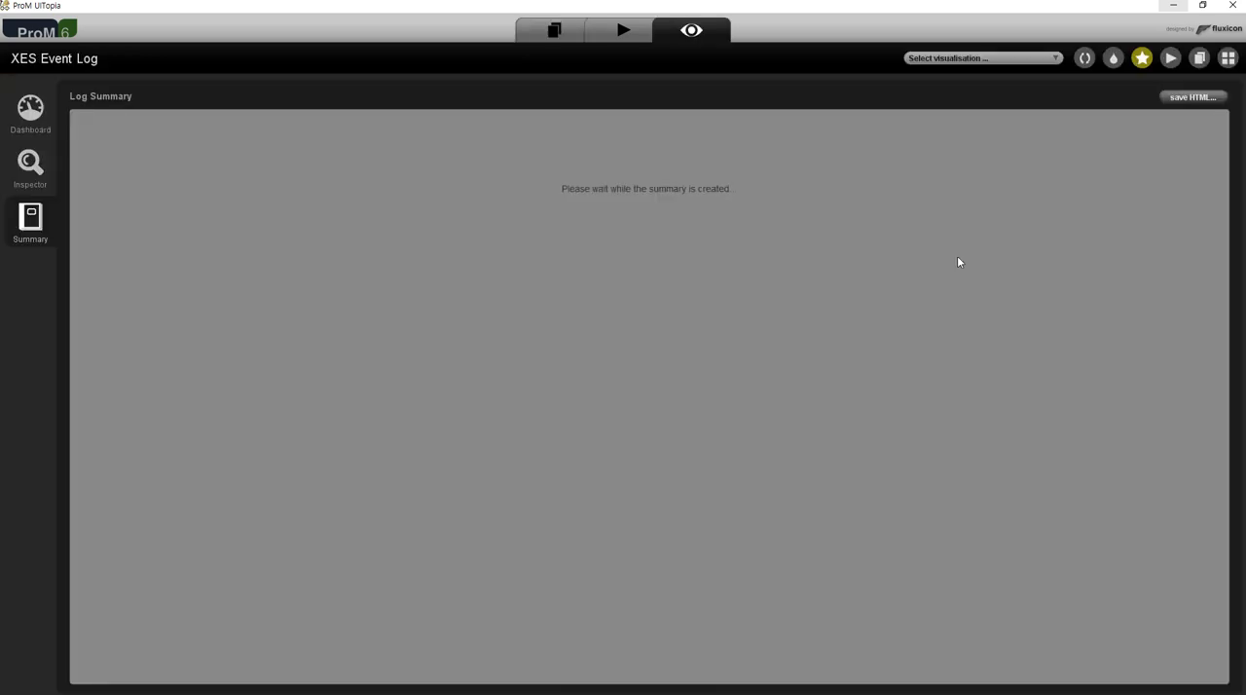
click(44, 127)
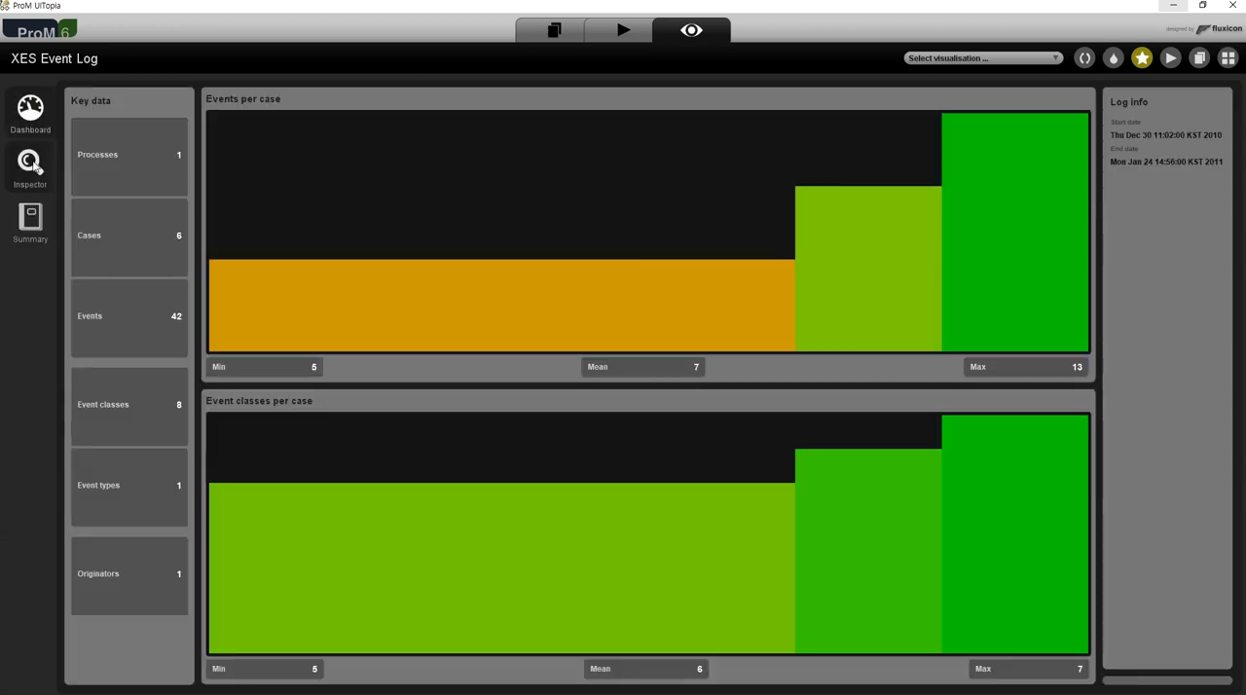
click(30, 166)
click(30, 219)
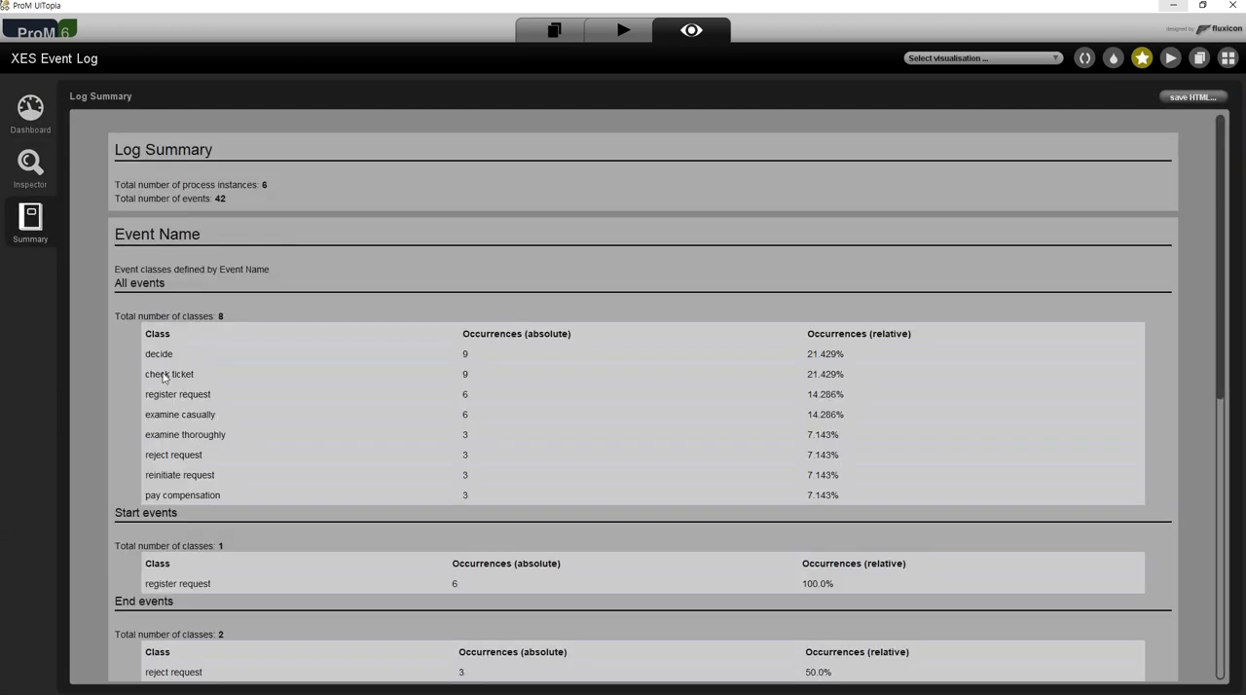
Return to the workspace and open the available actions with XES Event Log as the input.
click(554, 30)
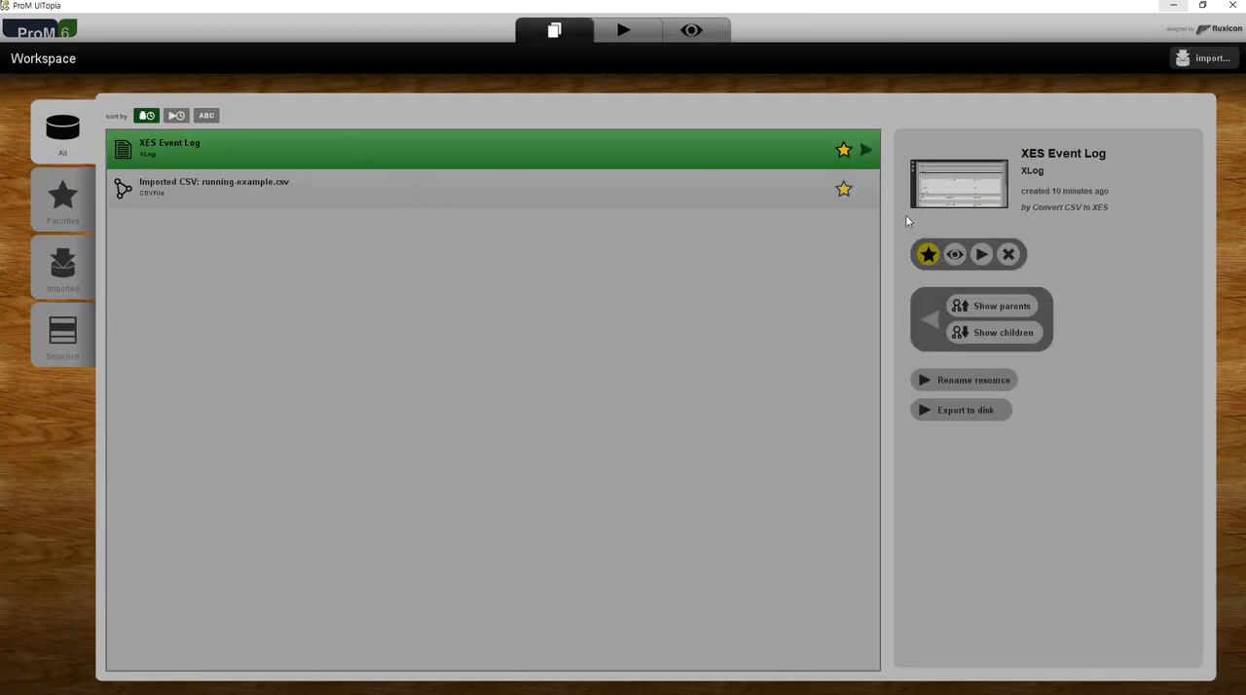
click(635, 194)
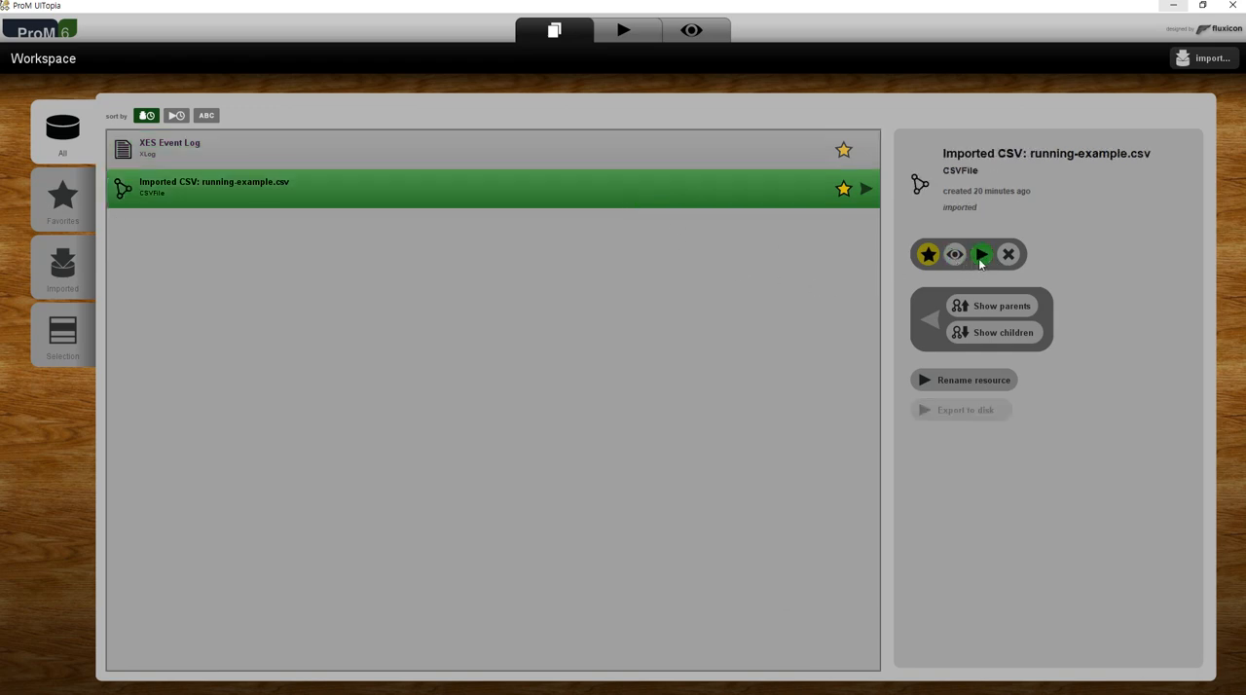
click(714, 153)
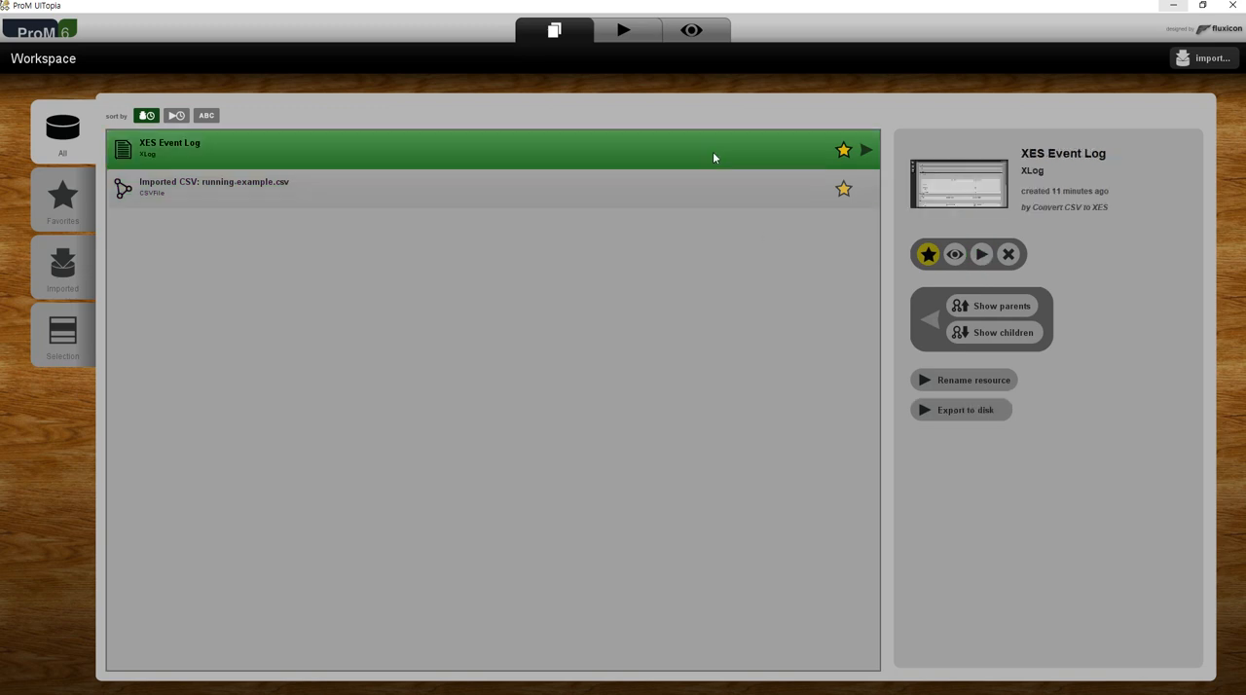
click(982, 255)
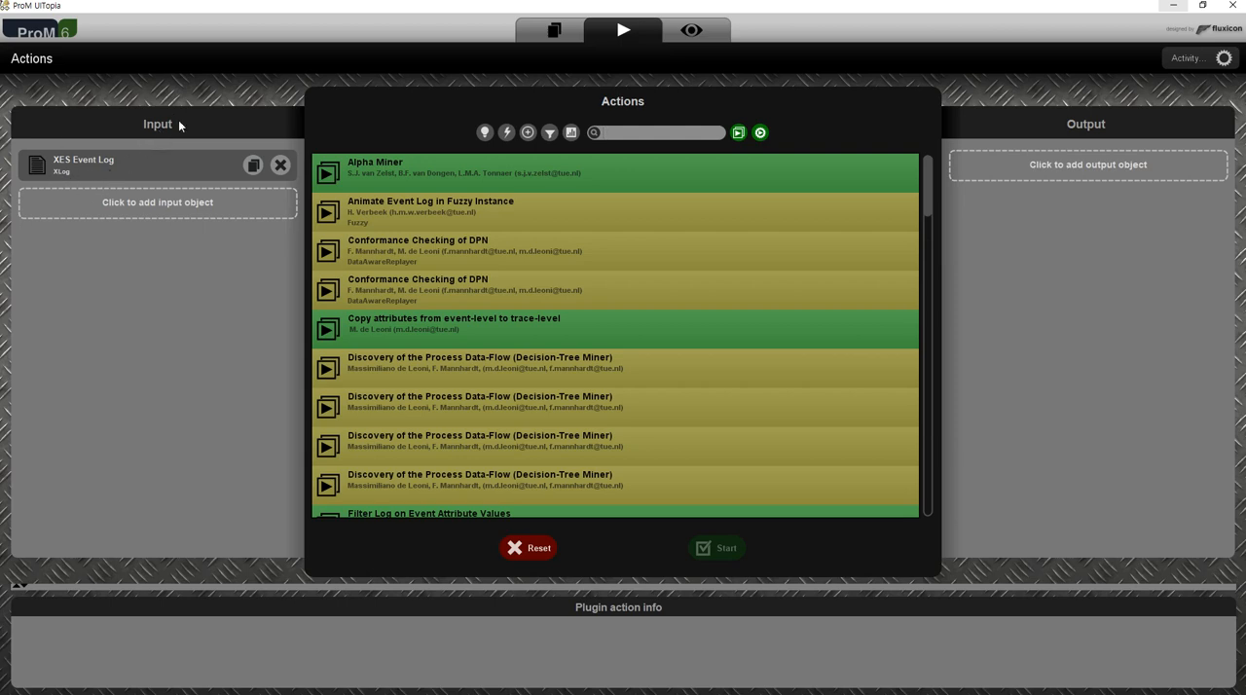
Look through the full list of actions offered for XES Event Log, from Alpha Miner to Project Log on DottedChart.
scroll(604, 224, down, 10)
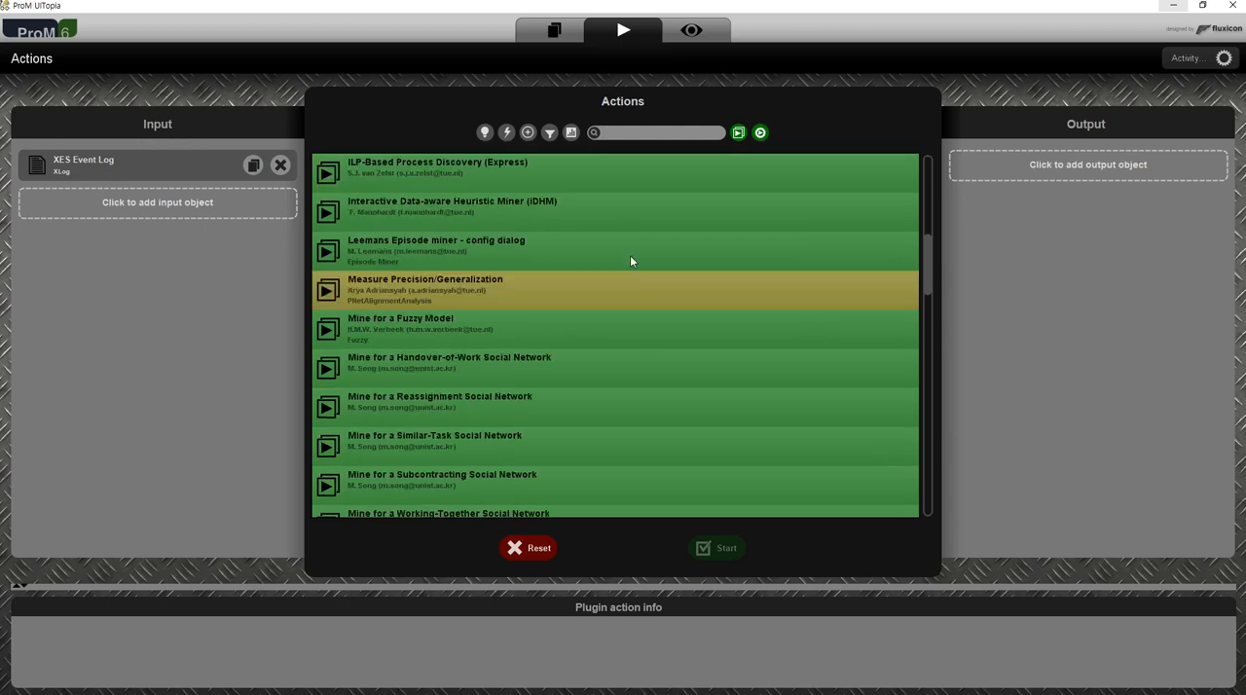
scroll(639, 370, up, 10)
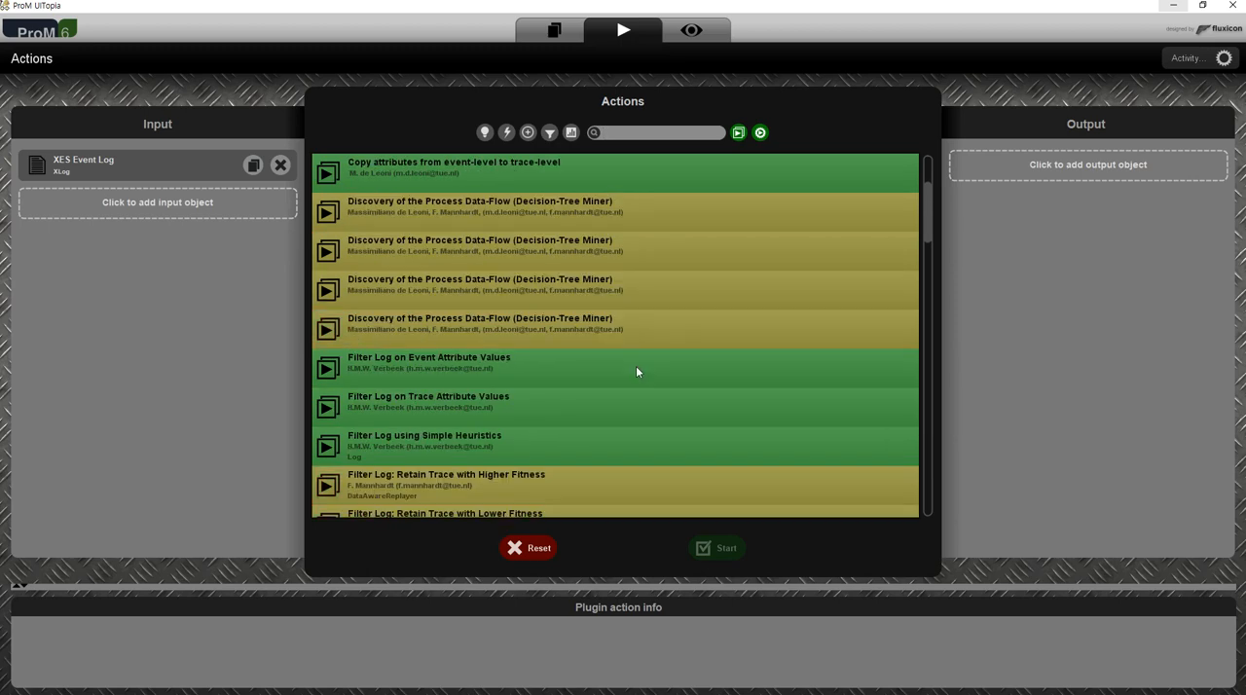
scroll(639, 364, down, 10)
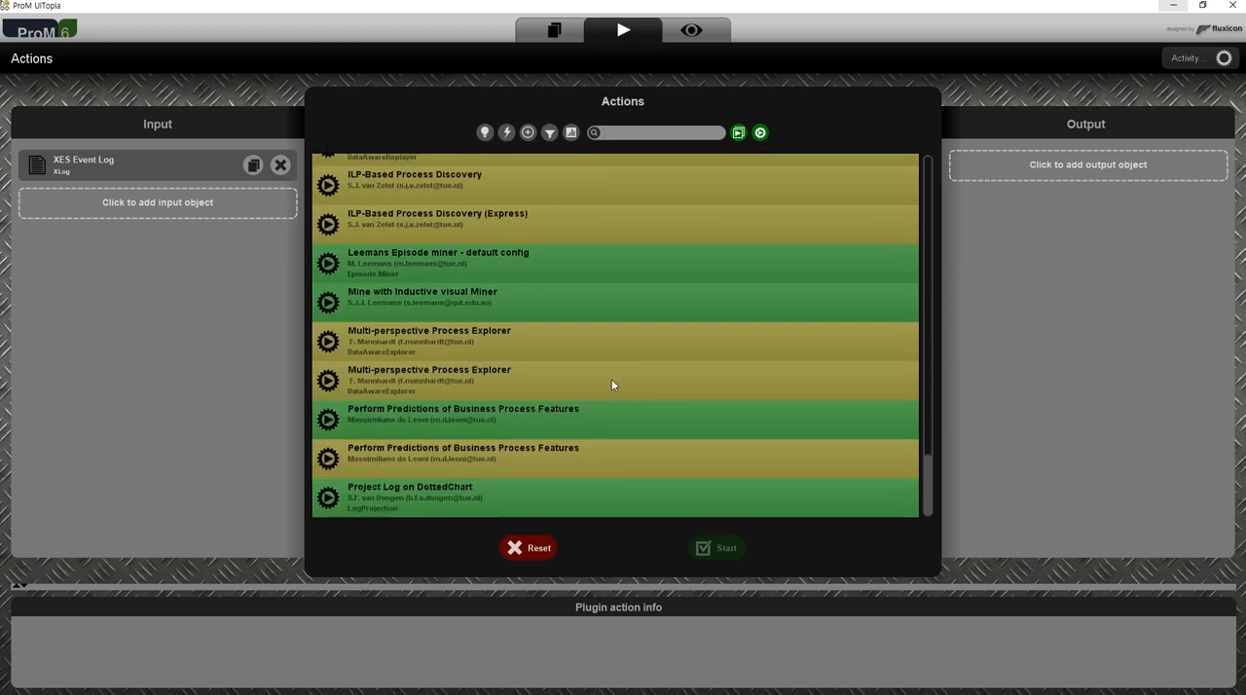
scroll(609, 378, up, 10)
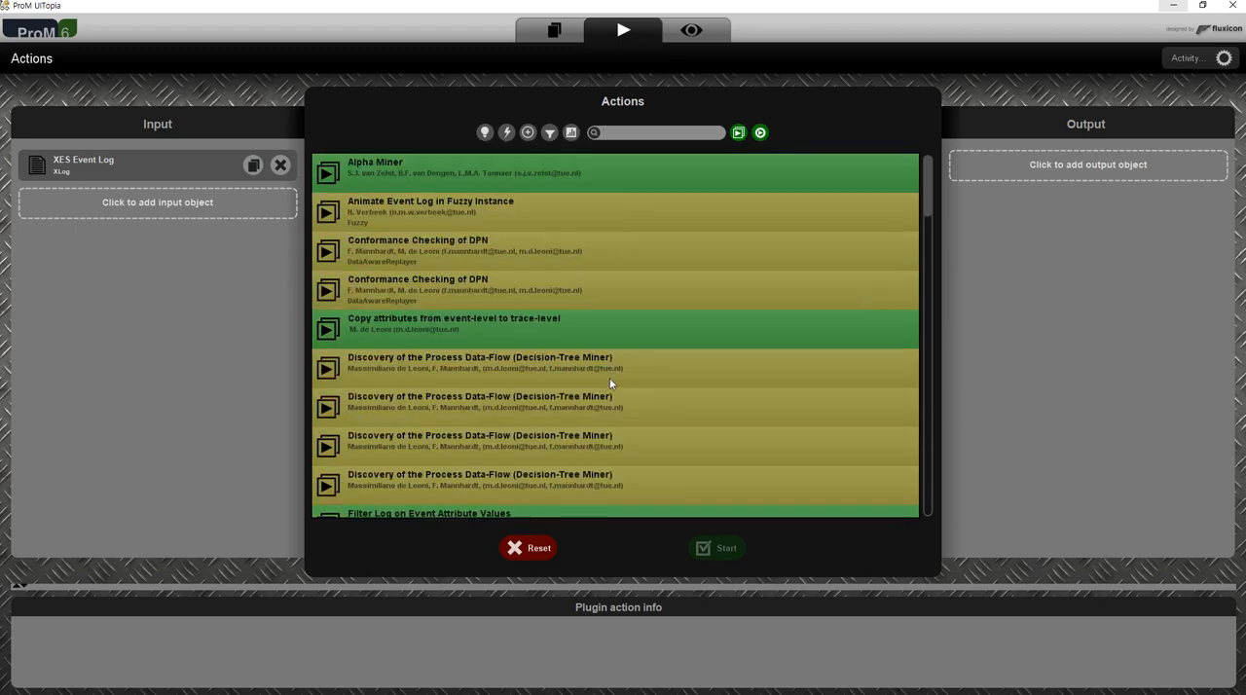
scroll(610, 378, down, 10)
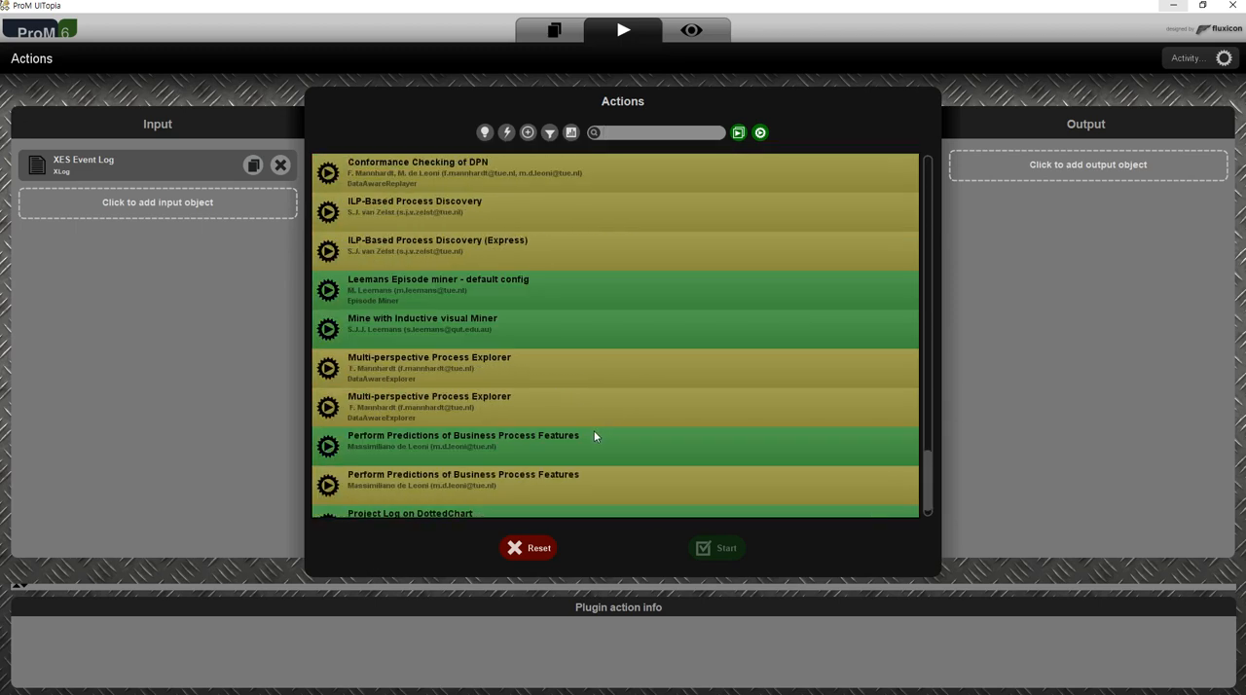
scroll(592, 431, up, 10)
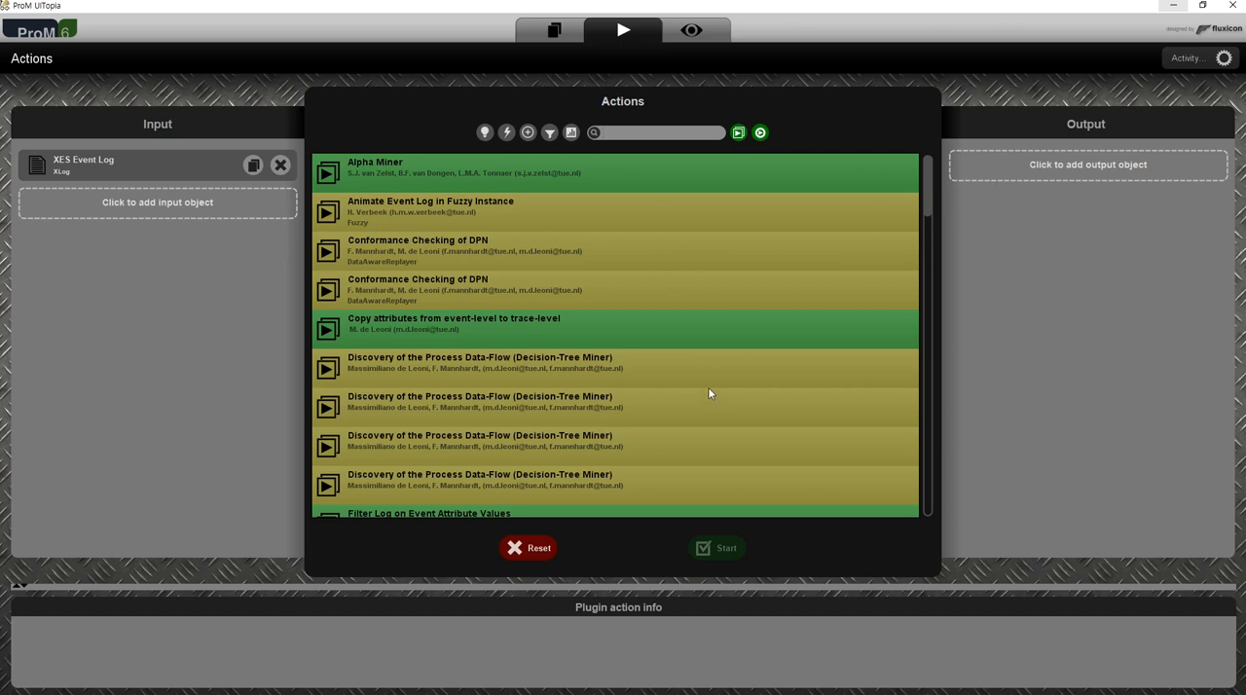
scroll(699, 434, down, 3)
scroll(697, 432, up, 3)
Compare the inputs of Conformance Checking of DPN and Copy attributes from event-level to trace-level, and check for a selectable Data petri net.
click(462, 291)
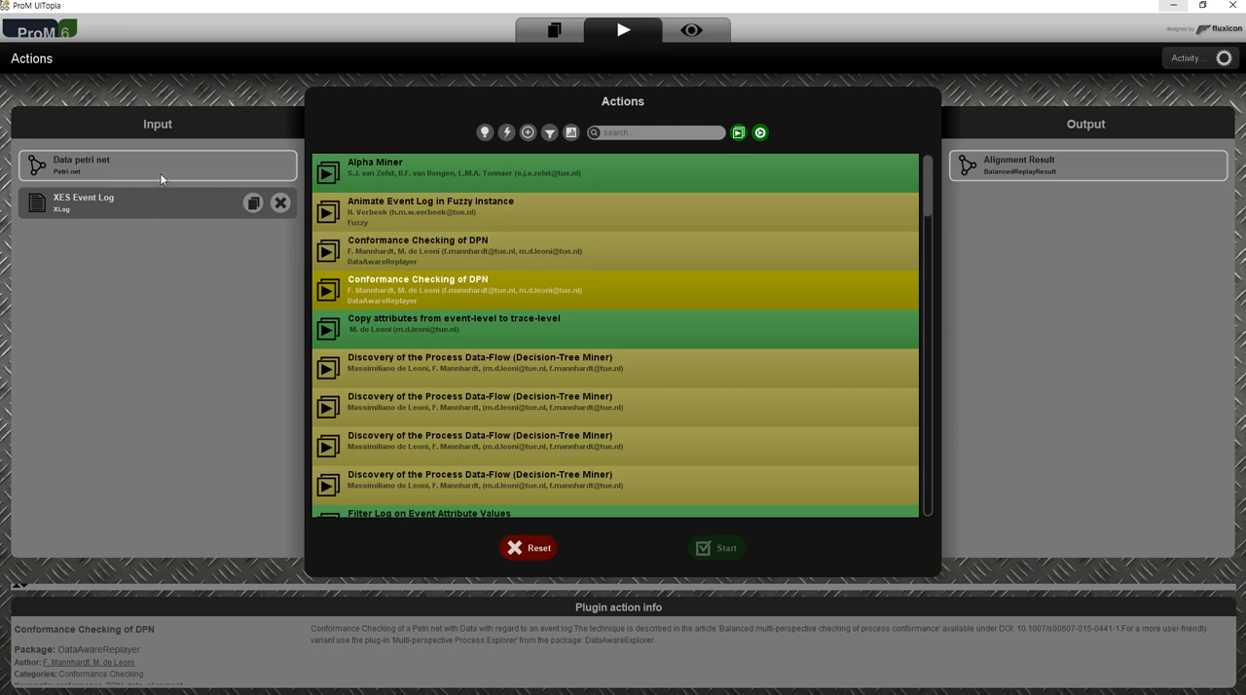
click(457, 322)
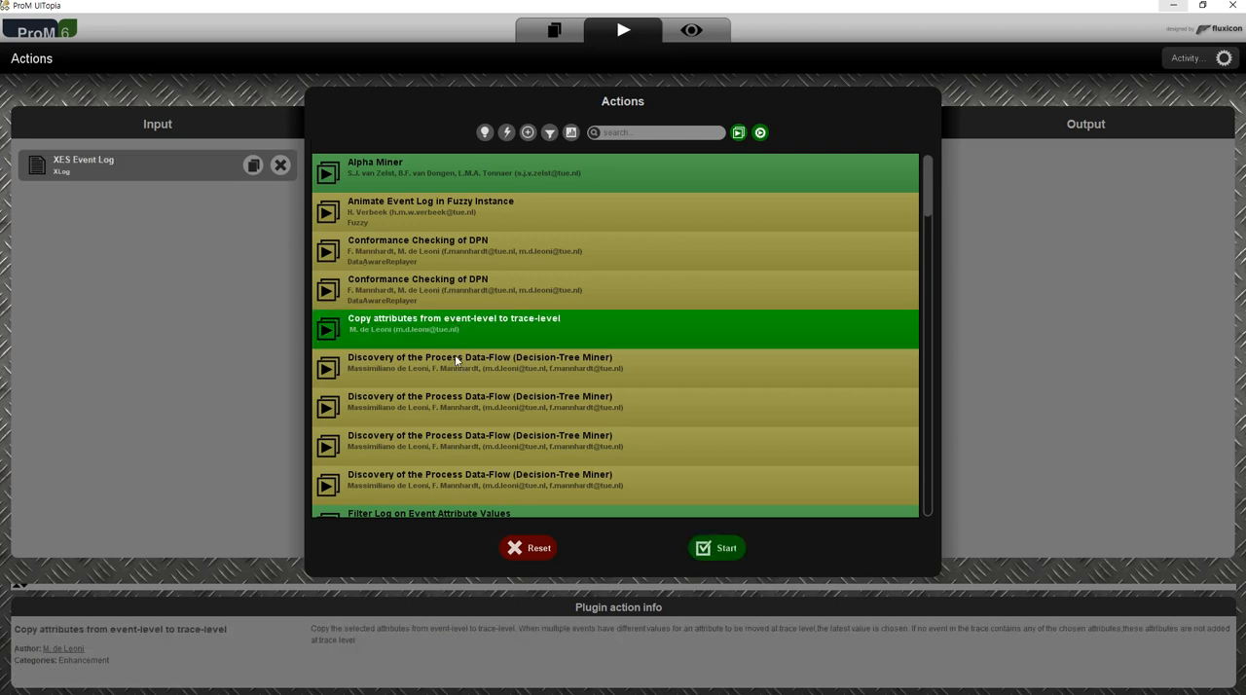
click(441, 292)
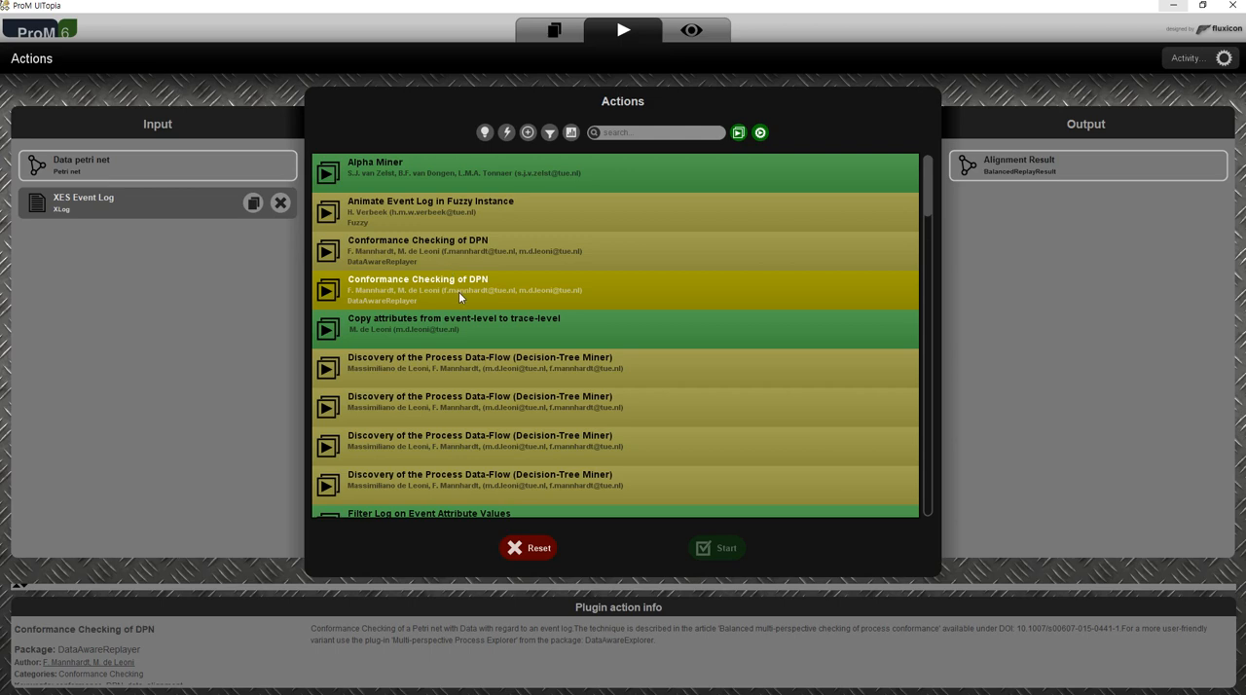
click(100, 158)
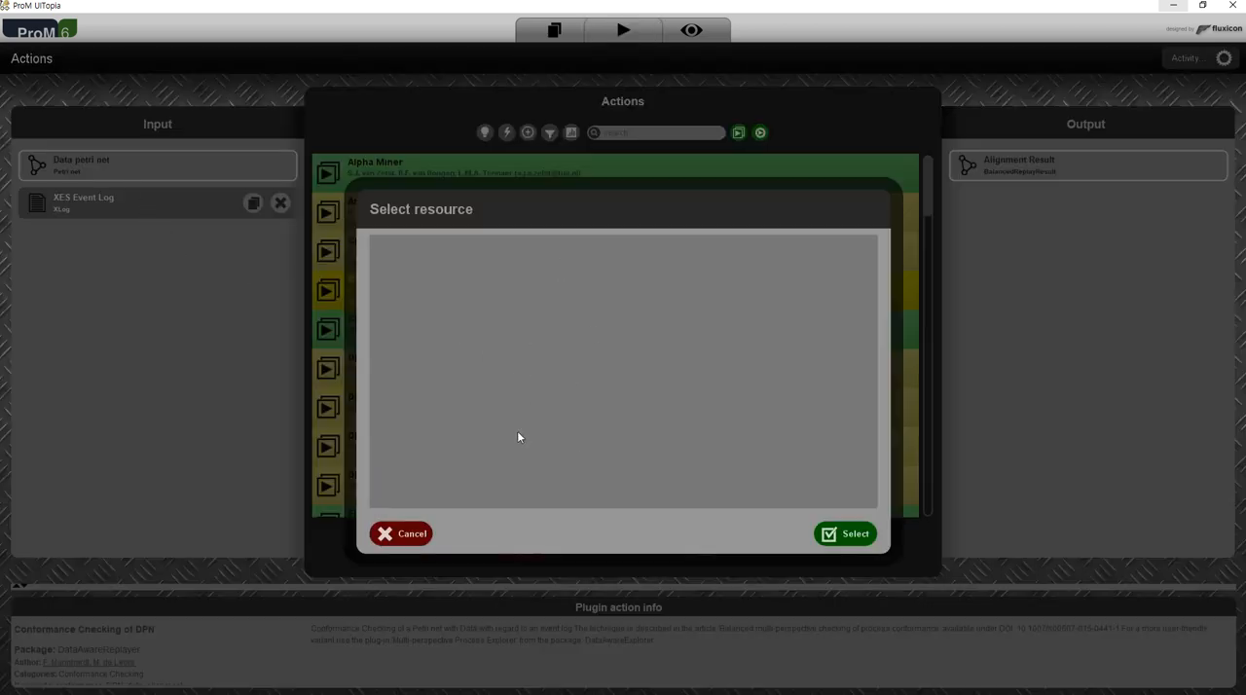
click(417, 531)
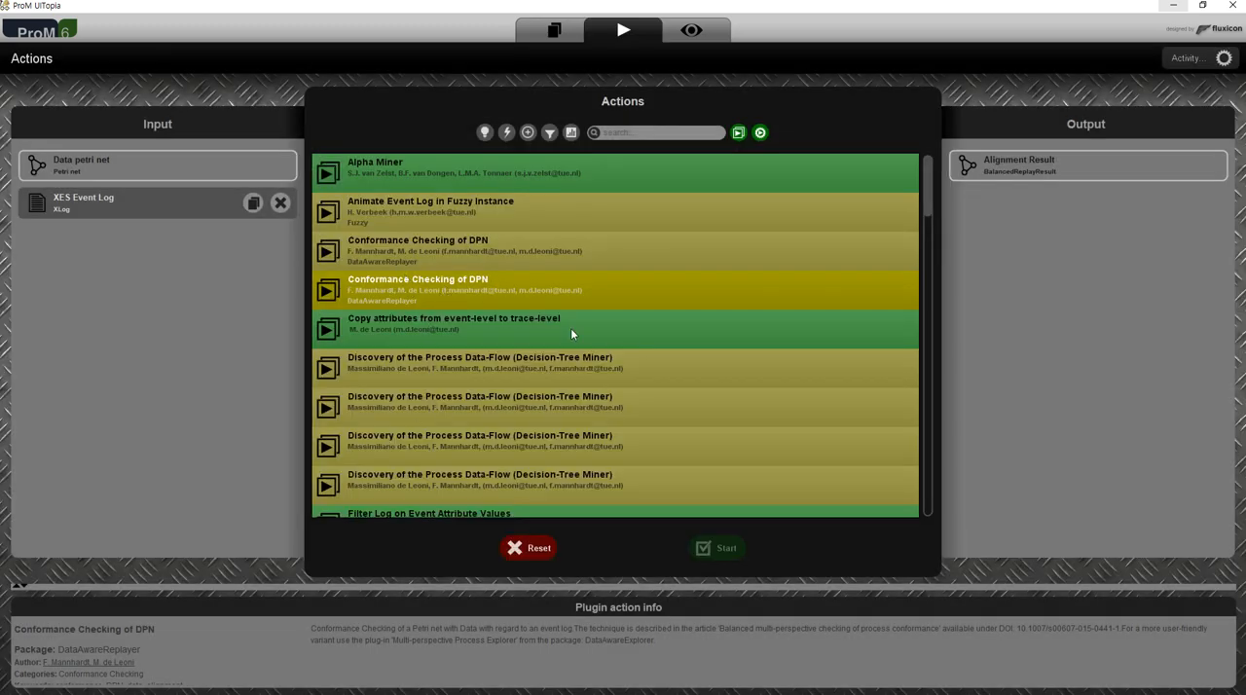
Browse the action list and toggle its two action-type filters until both the play-icon and gear-icon actions are hidden.
scroll(570, 328, down, 10)
scroll(615, 475, down, 3)
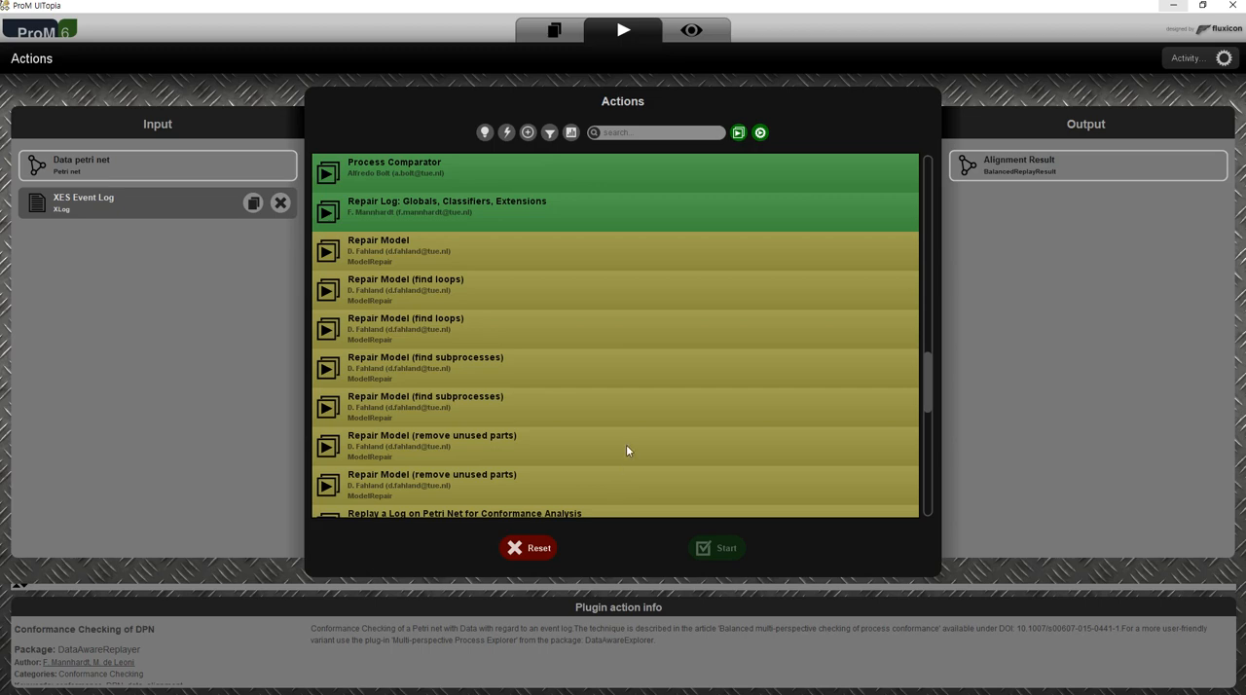
scroll(627, 458, up, 6)
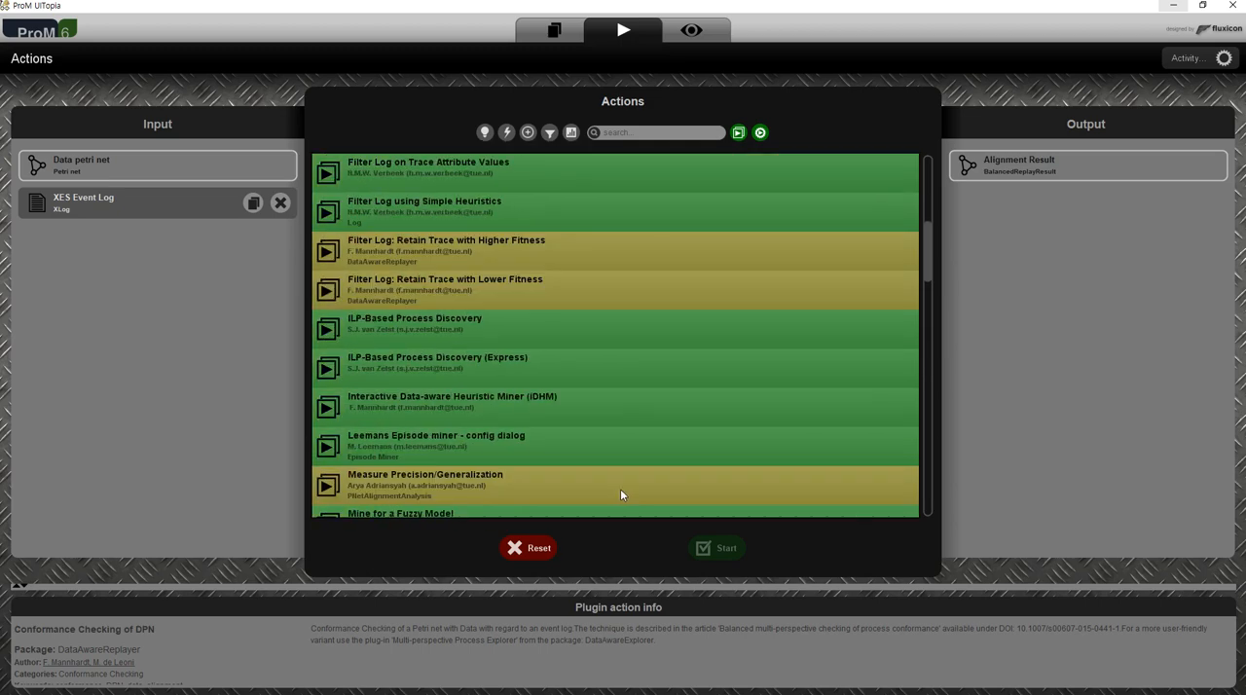
scroll(621, 487, up, 3)
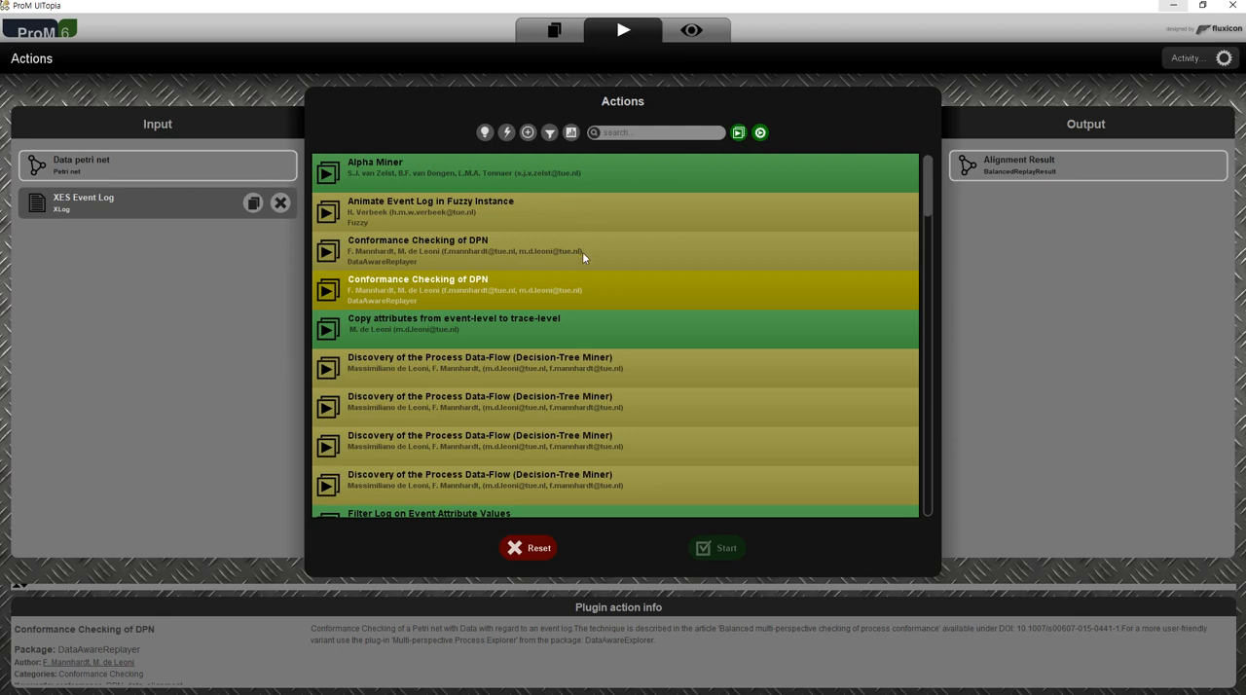
click(738, 132)
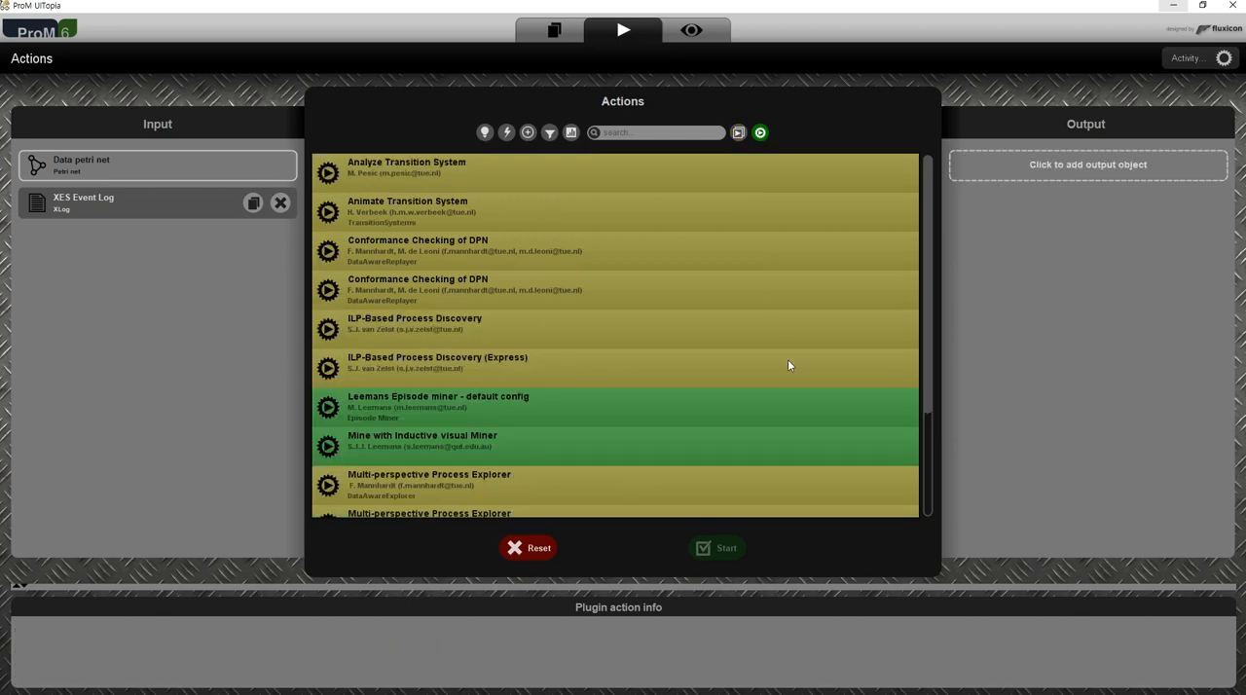
click(738, 133)
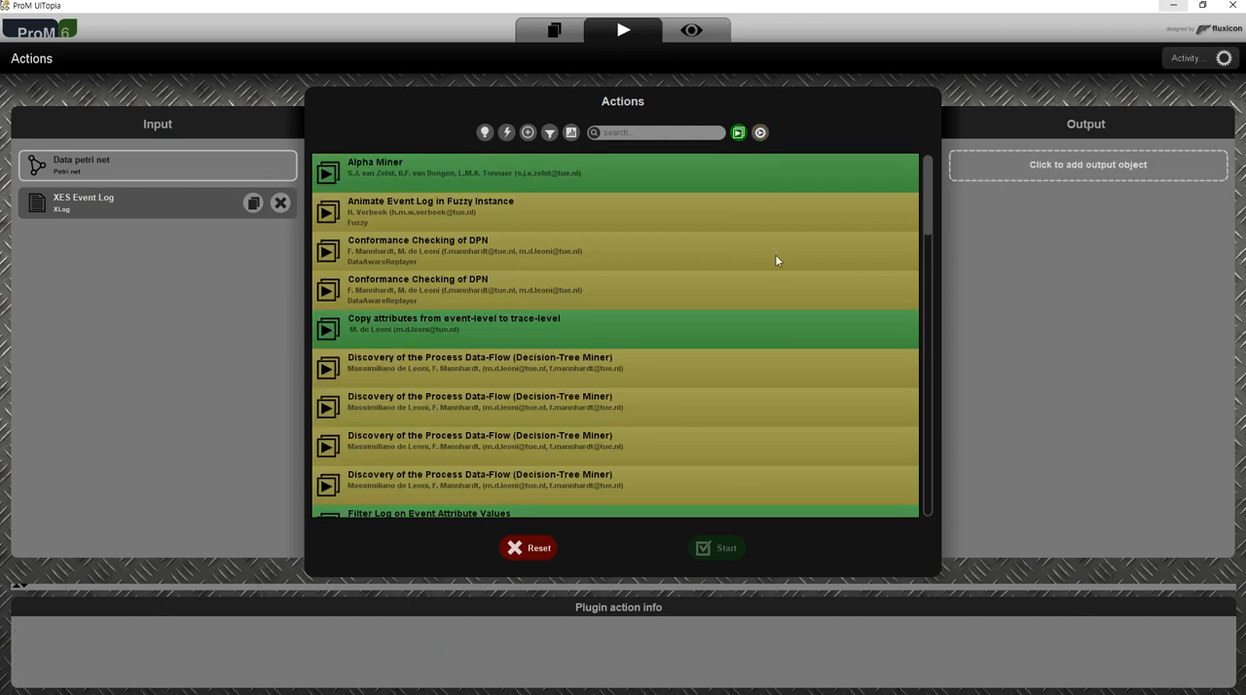
drag(928, 234, 901, 165)
click(738, 133)
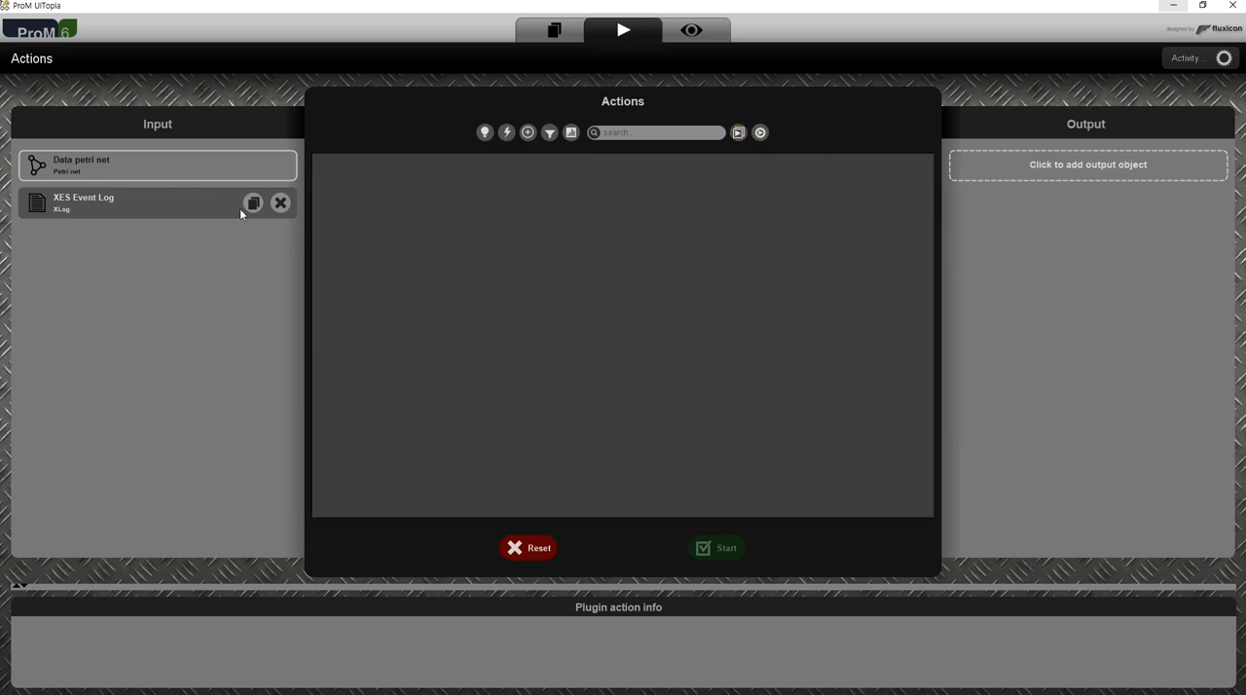
Reopen the actions for XES Event Log from the workspace and show only the play-icon actions.
click(573, 37)
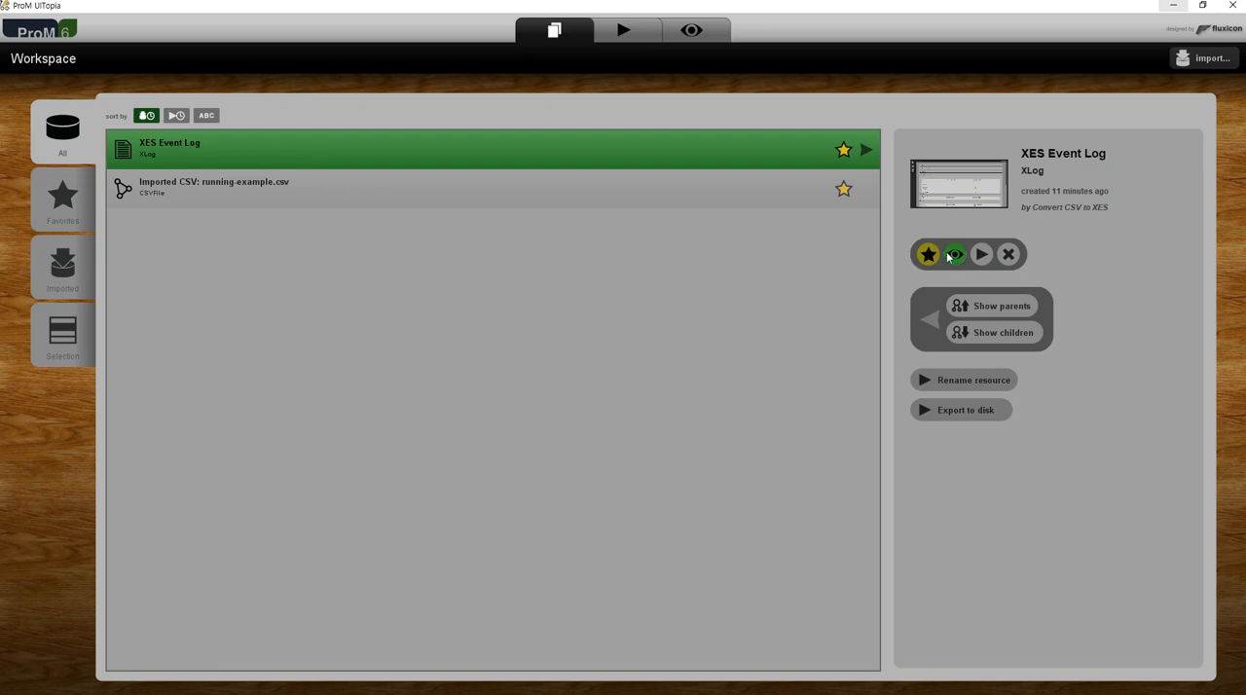
click(983, 255)
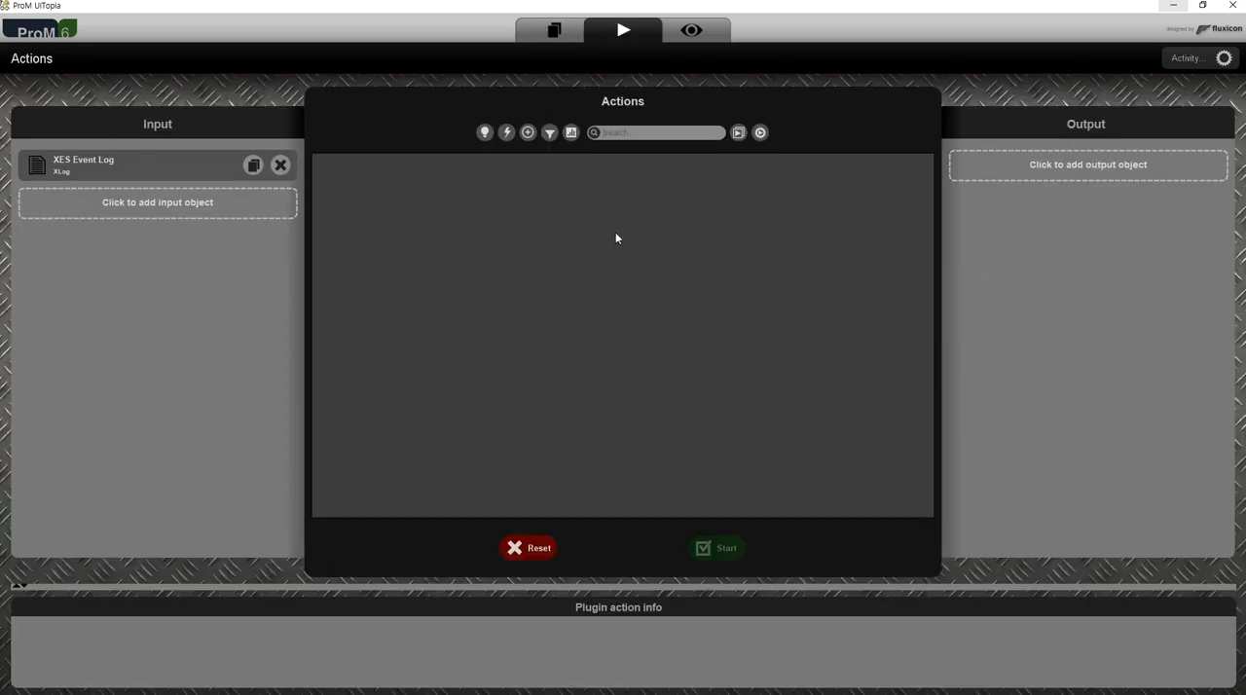
click(739, 132)
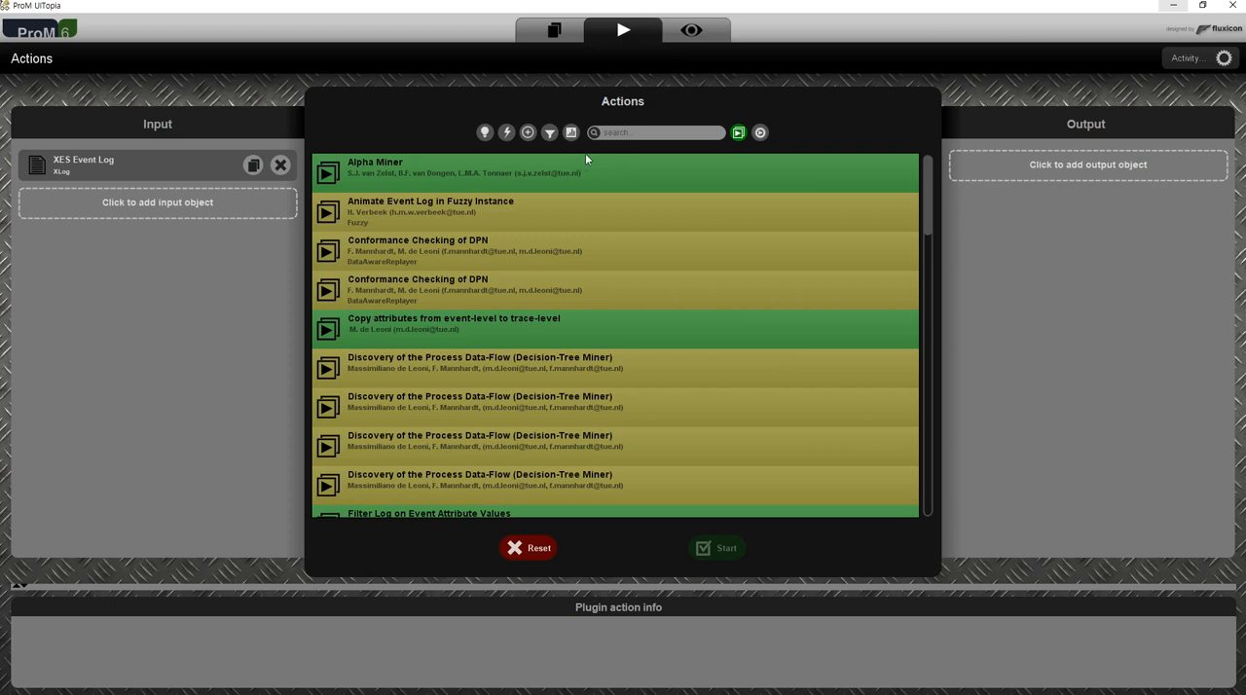
scroll(729, 444, down, 5)
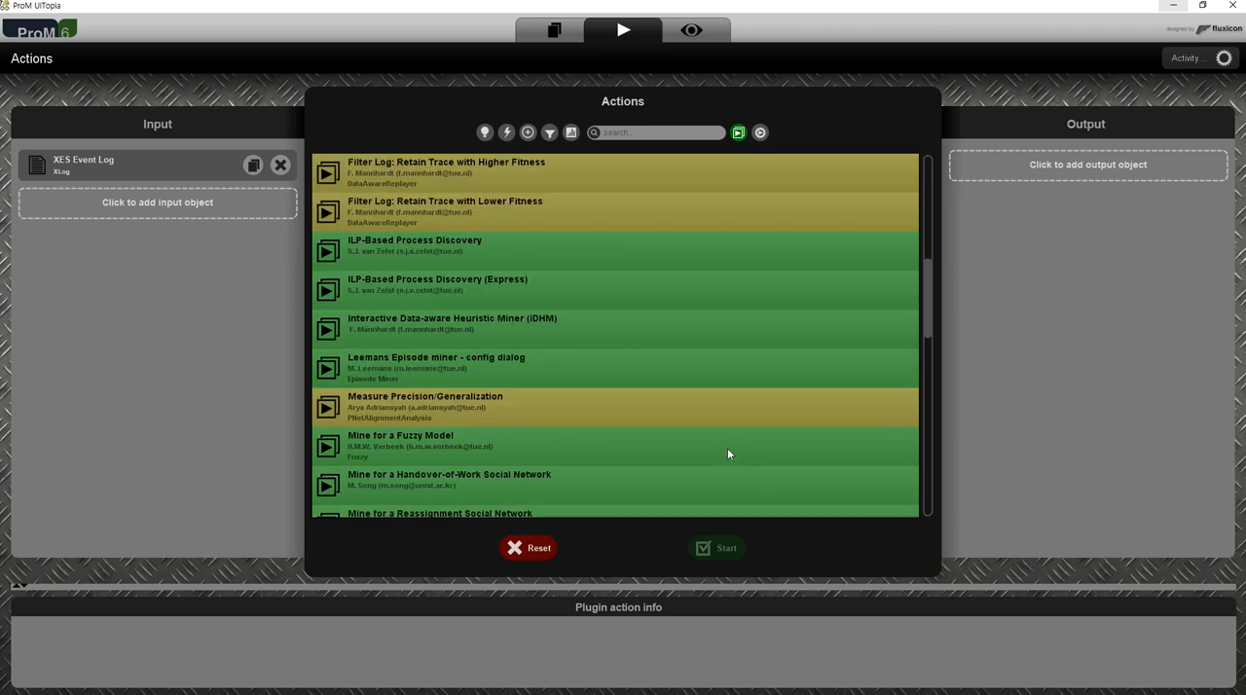
scroll(720, 450, up, 5)
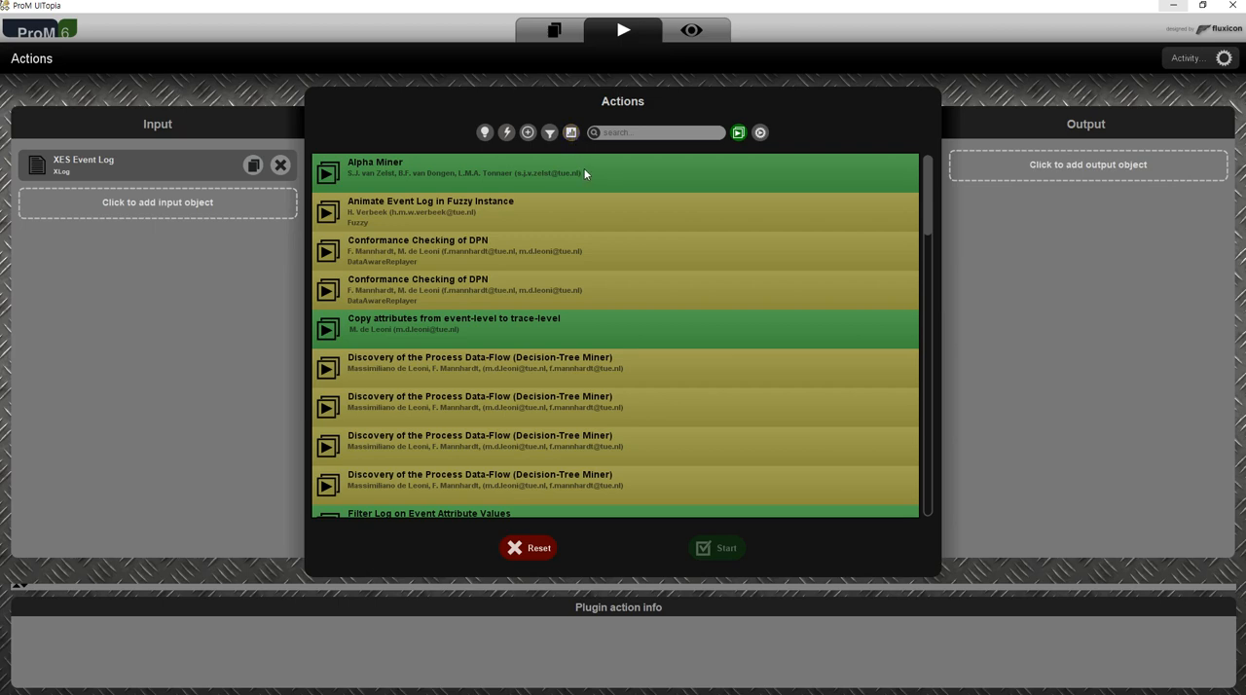
Check which resources can serve as the input without changing it, and filter the action list to process discovery actions.
click(137, 165)
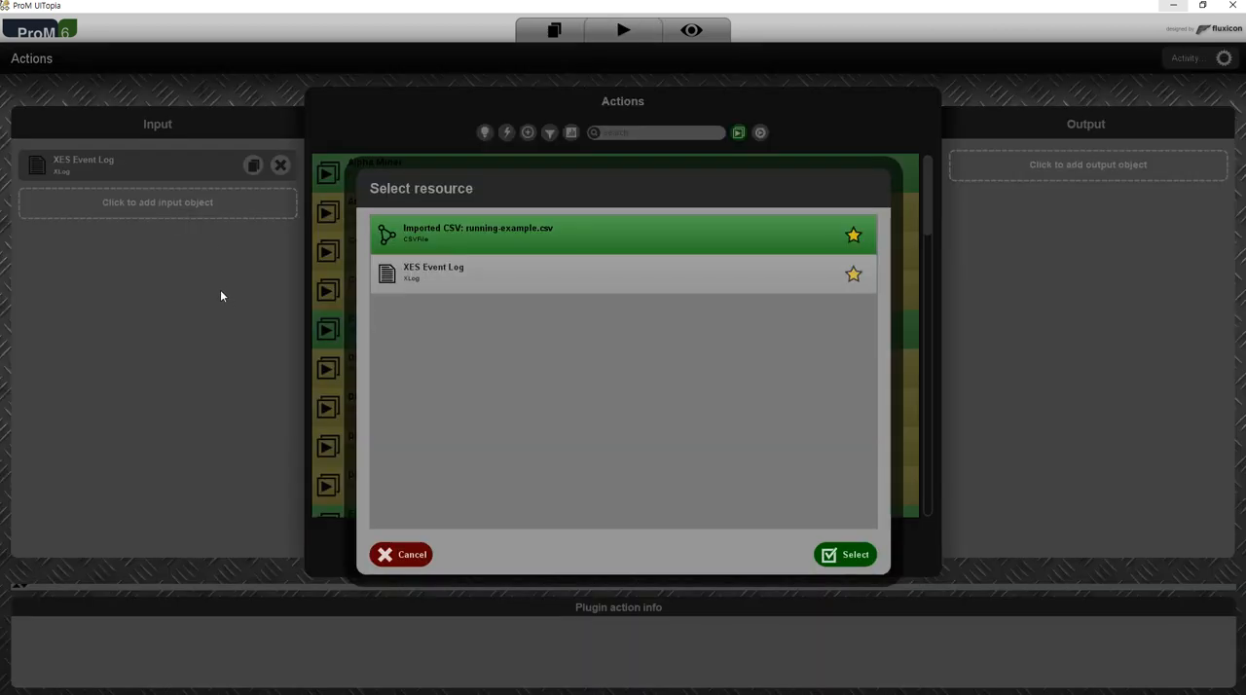
click(414, 560)
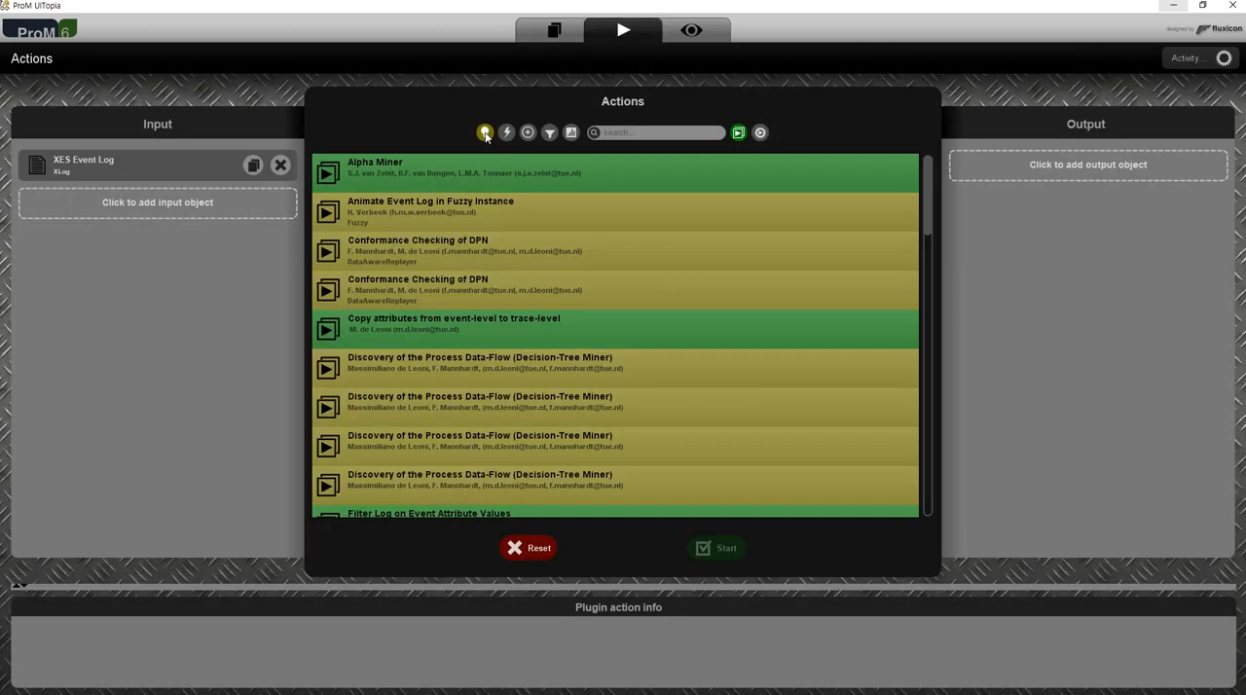
click(485, 133)
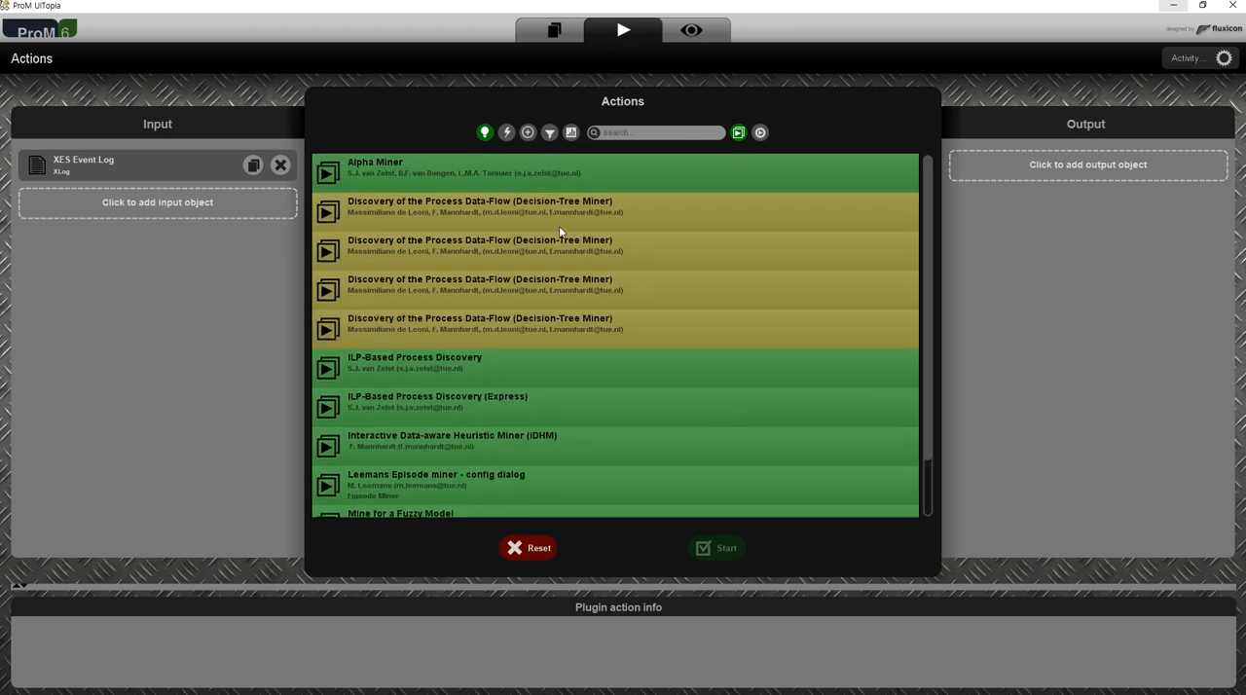
Compare the play-icon action list without and with the process discovery filter, leaving the filter on, and browse the discovery actions.
click(485, 134)
scroll(565, 302, down, 10)
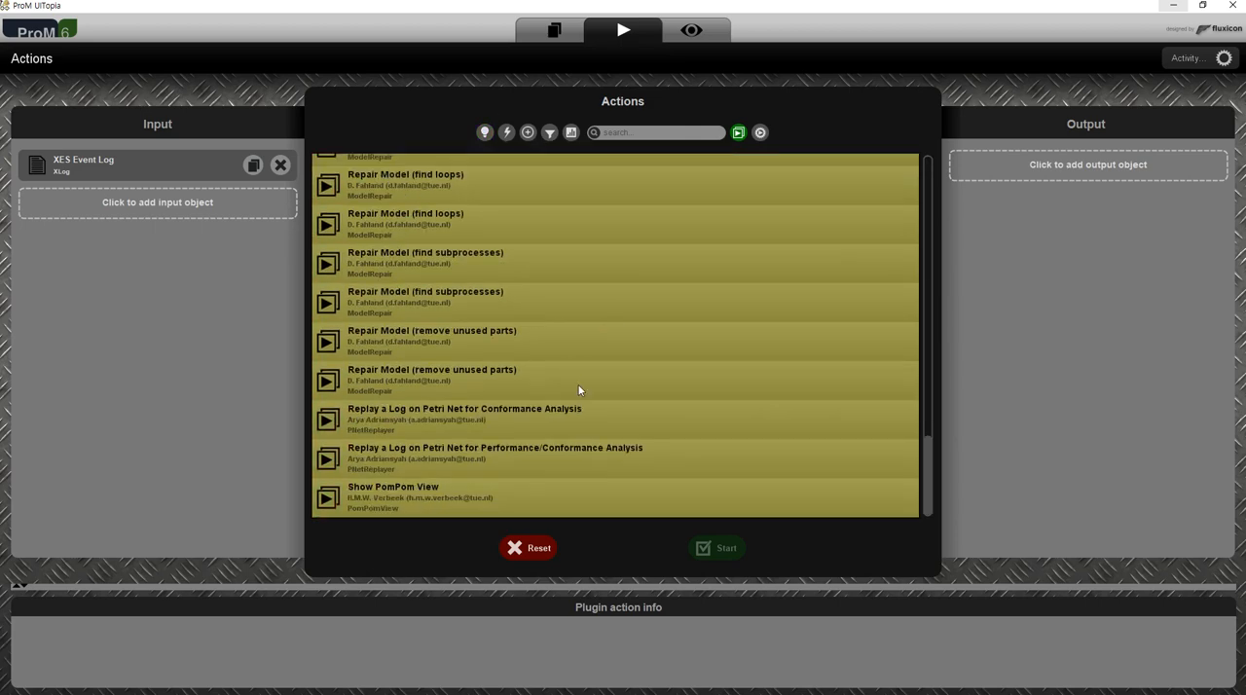
scroll(570, 399, up, 6)
scroll(560, 384, up, 5)
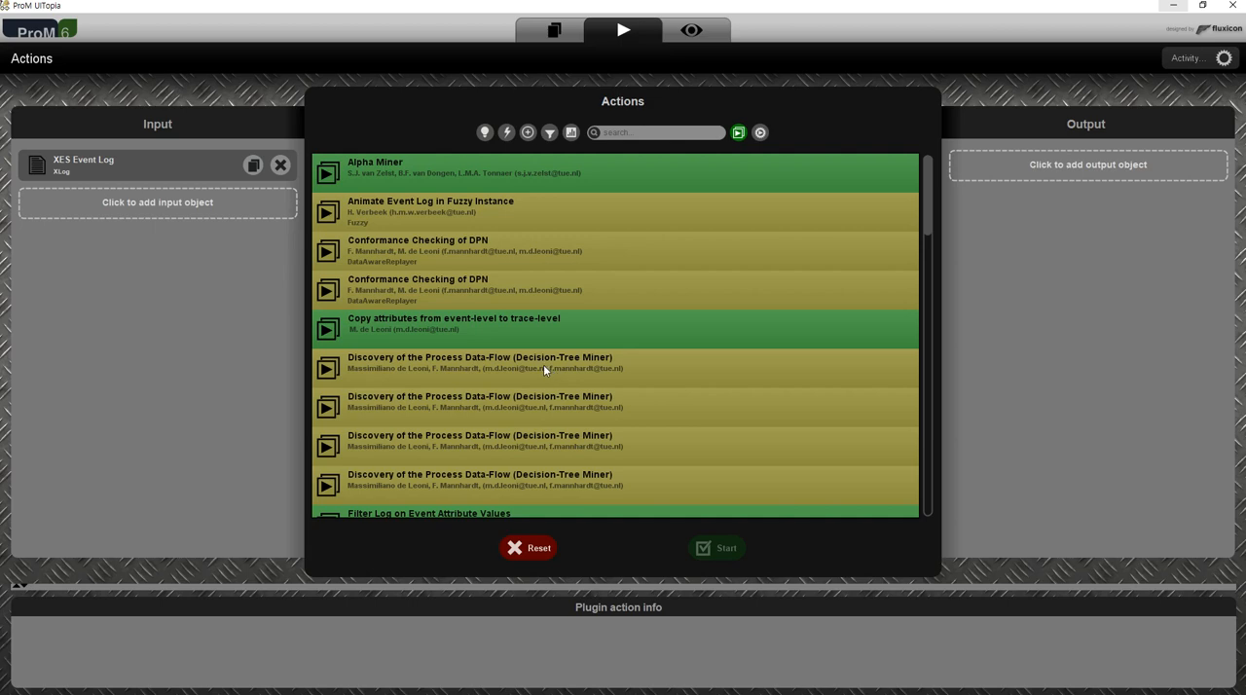
click(485, 133)
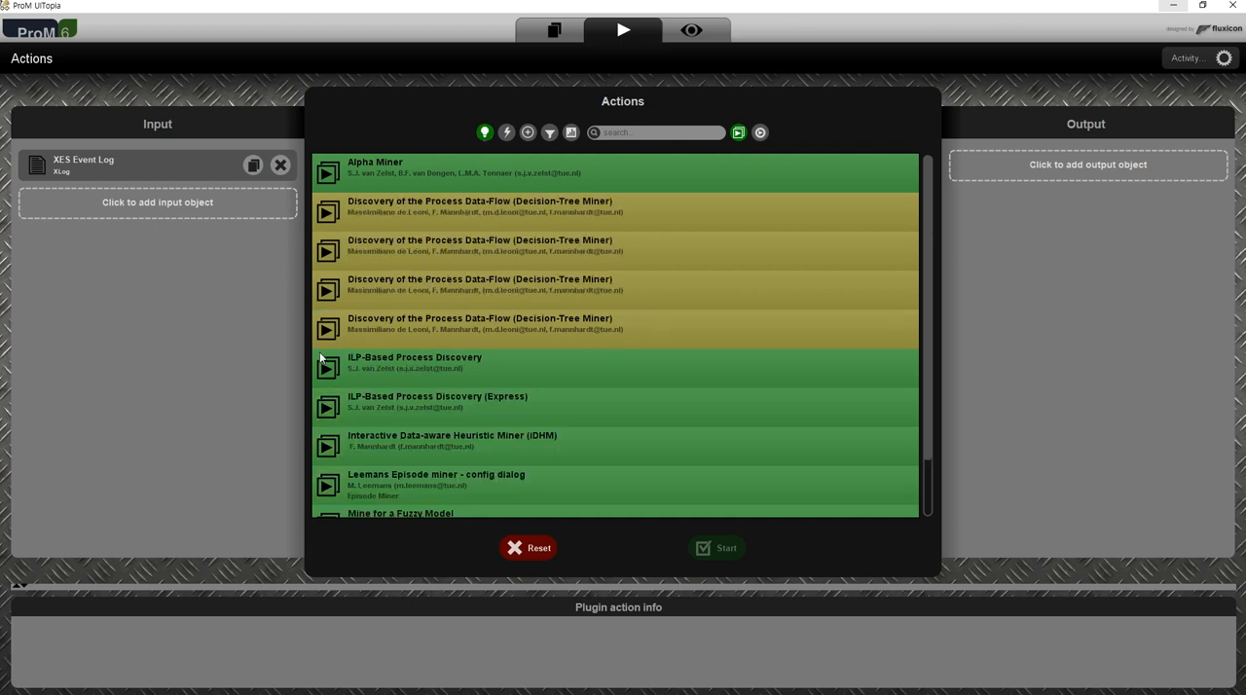
scroll(614, 453, down, 1)
scroll(627, 481, up, 1)
scroll(462, 385, down, 2)
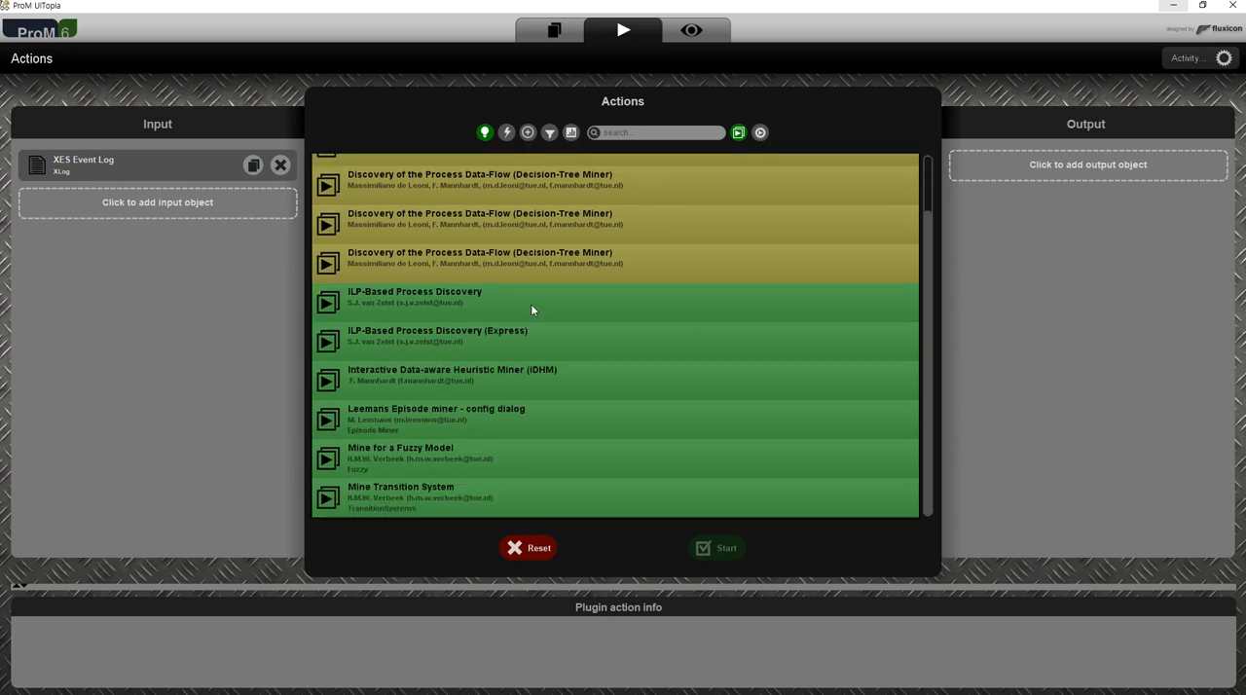
Check the outputs of the Leemans Episode miner and Alpha Miner, and enlarge the plugin info area to read Alpha Miner's description.
click(500, 389)
click(499, 421)
scroll(471, 395, up, 2)
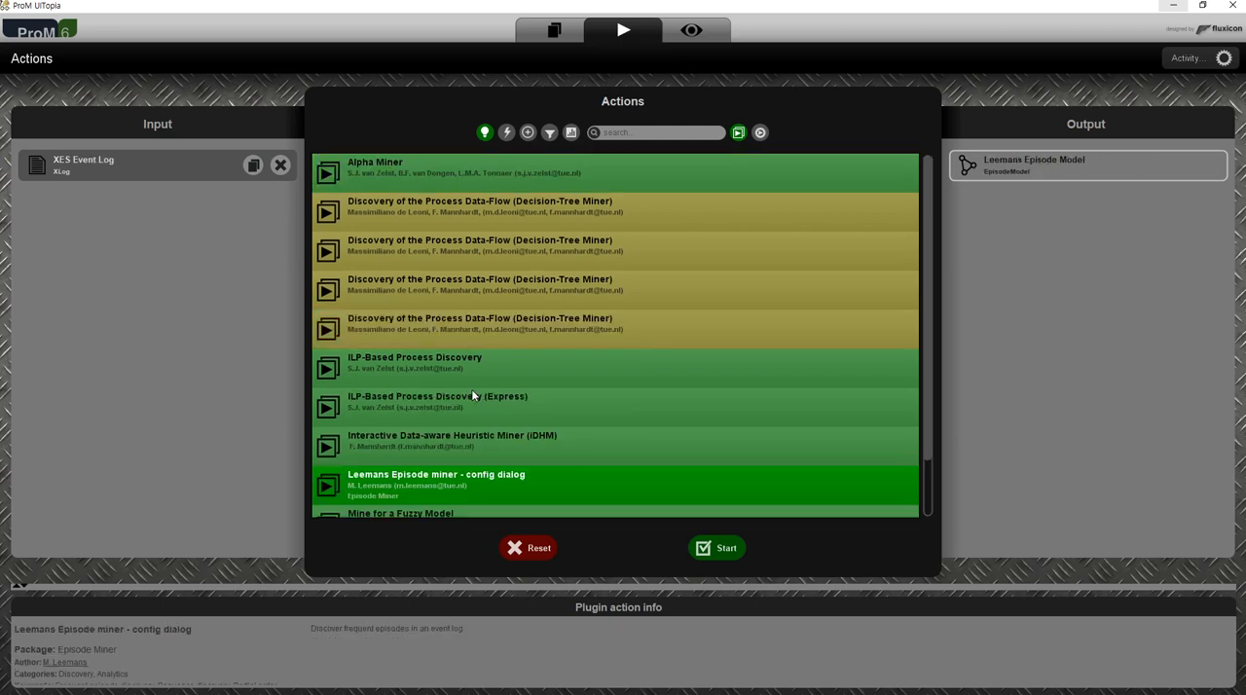
click(426, 178)
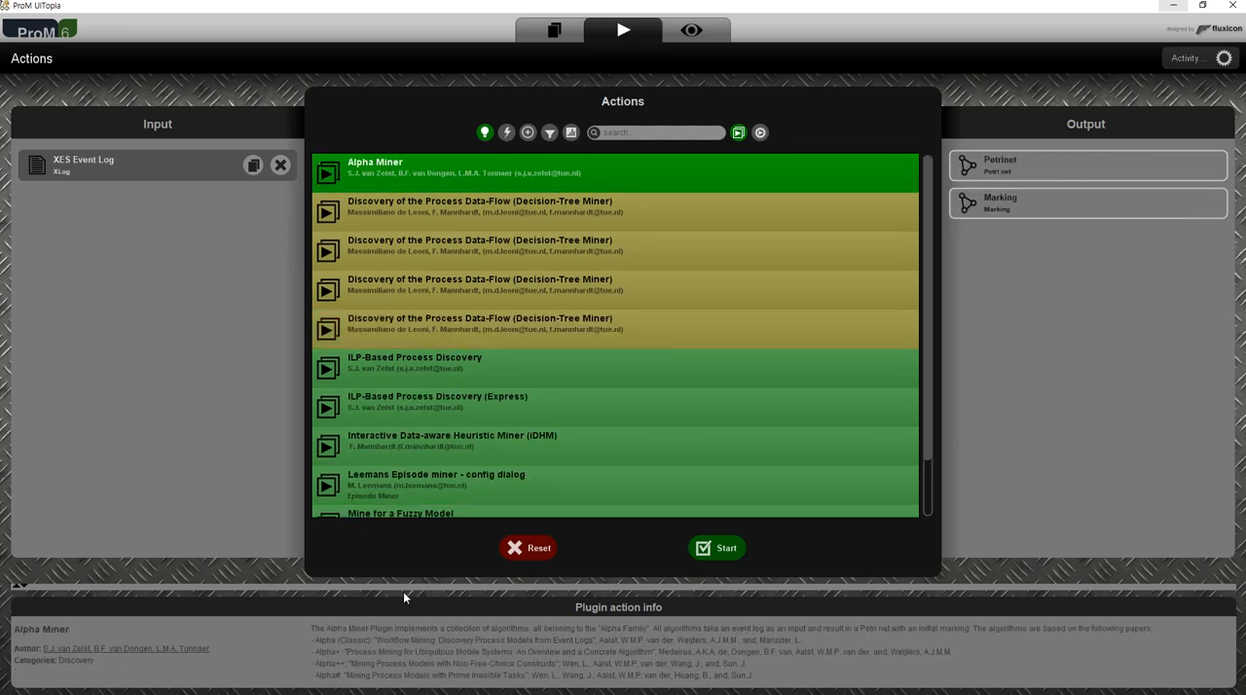
drag(458, 584, 457, 474)
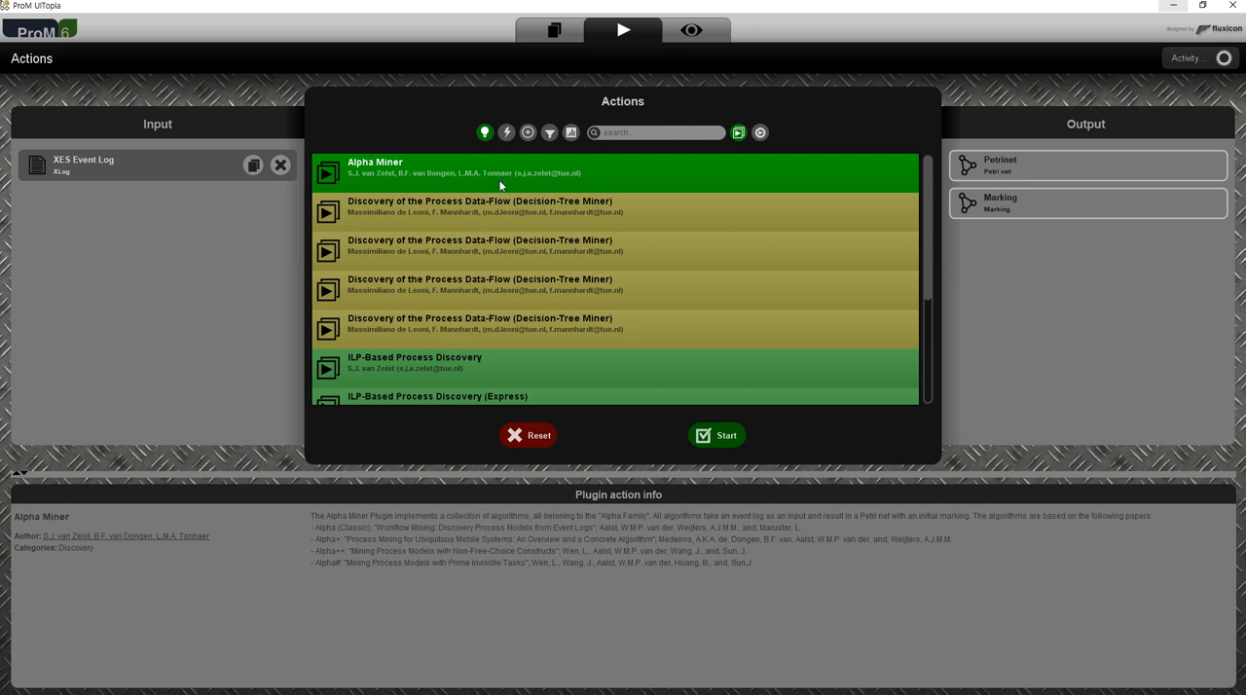
Review the descriptions and outputs of ILP-Based Process Discovery, Interactive Data-aware Heuristic Miner (iDHM), Leemans Episode miner and Mine for a Fuzzy Model.
scroll(525, 335, down, 3)
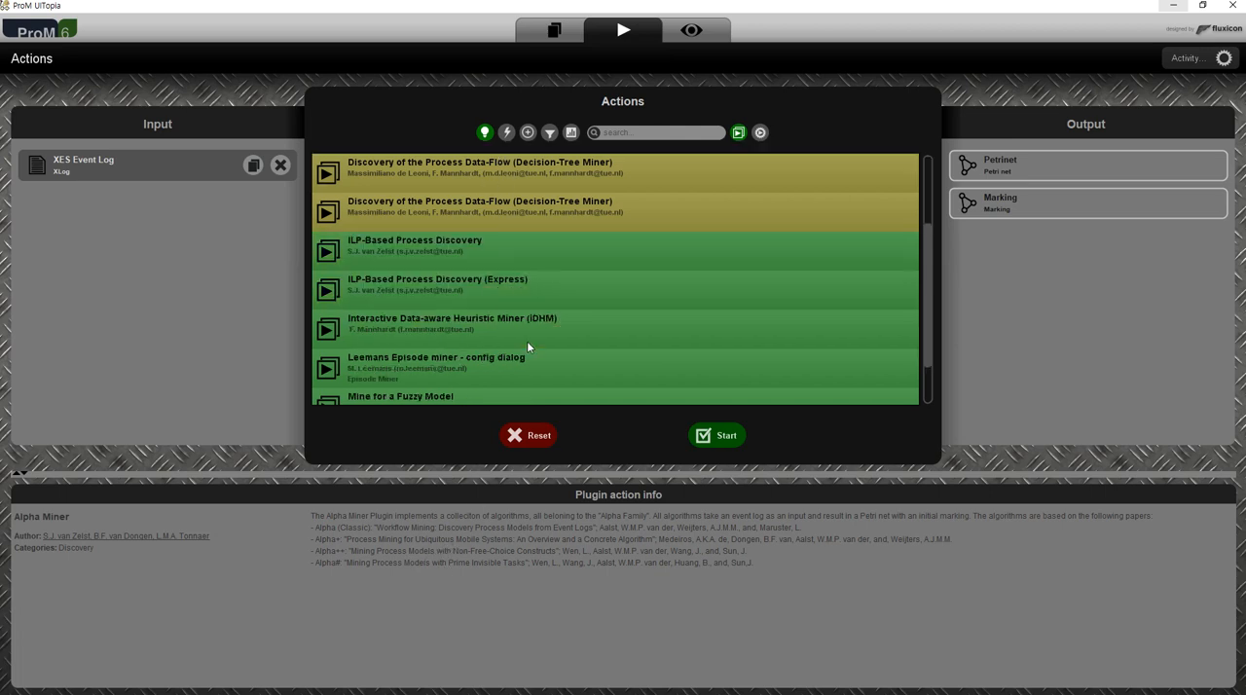
click(471, 243)
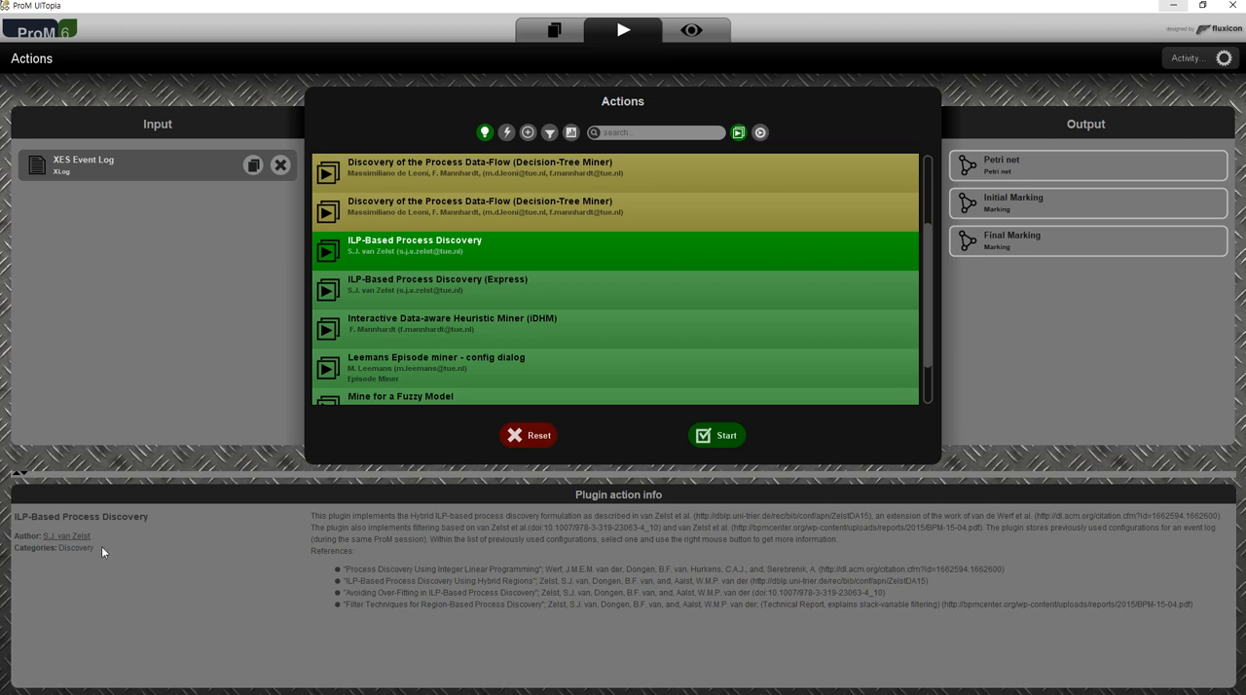
click(496, 328)
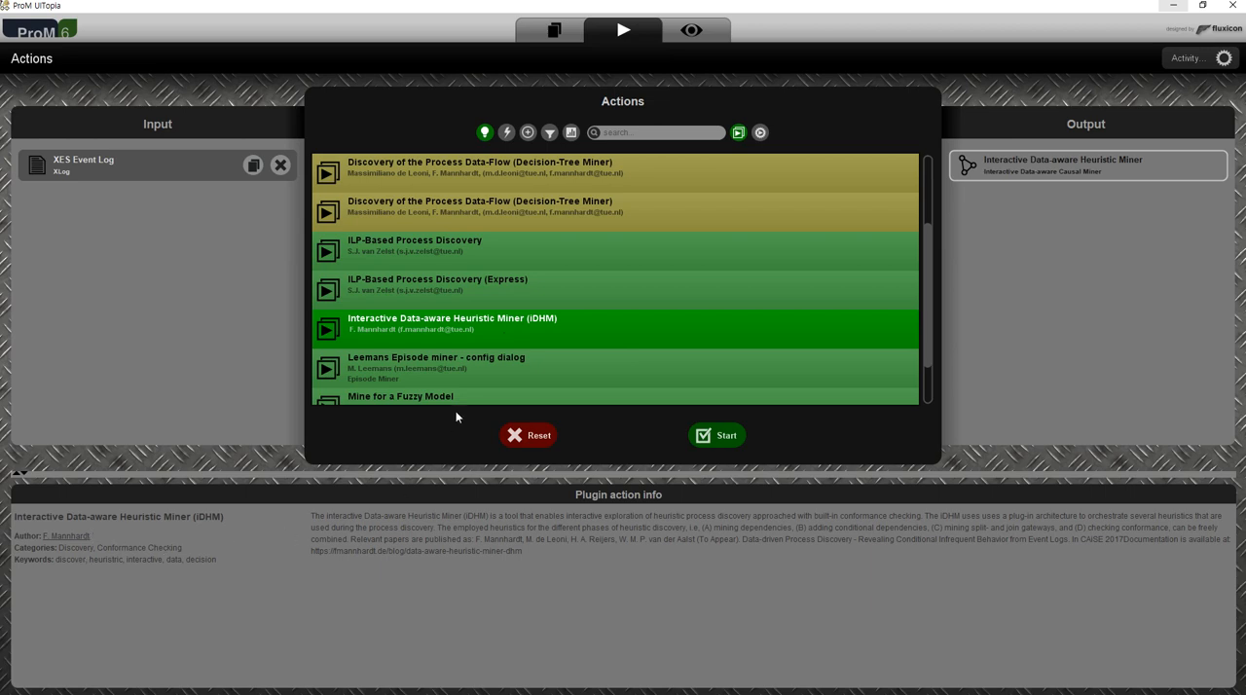
scroll(517, 371, down, 3)
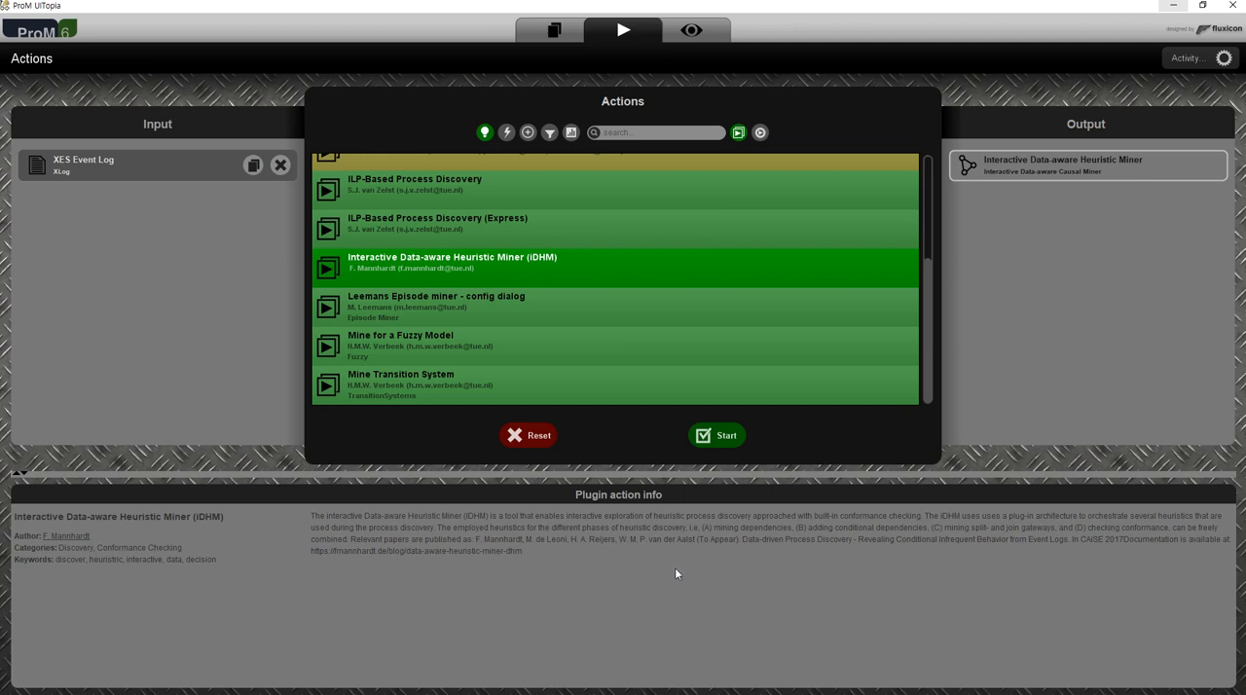
click(509, 314)
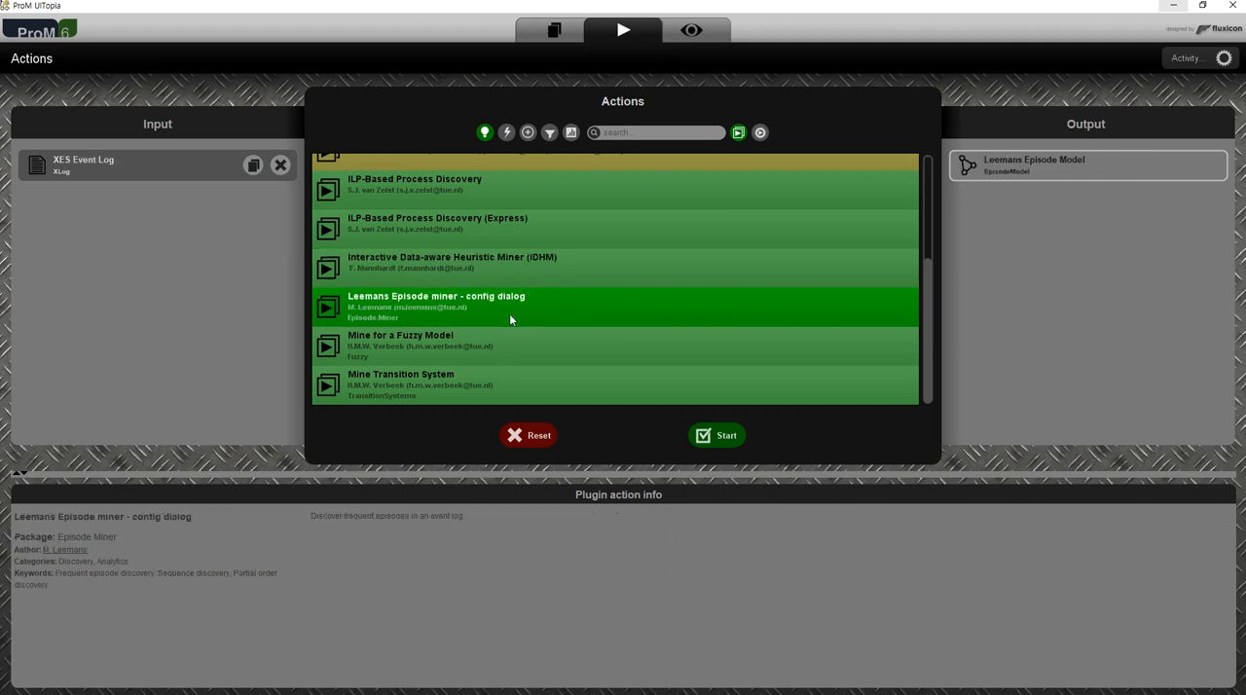
click(501, 351)
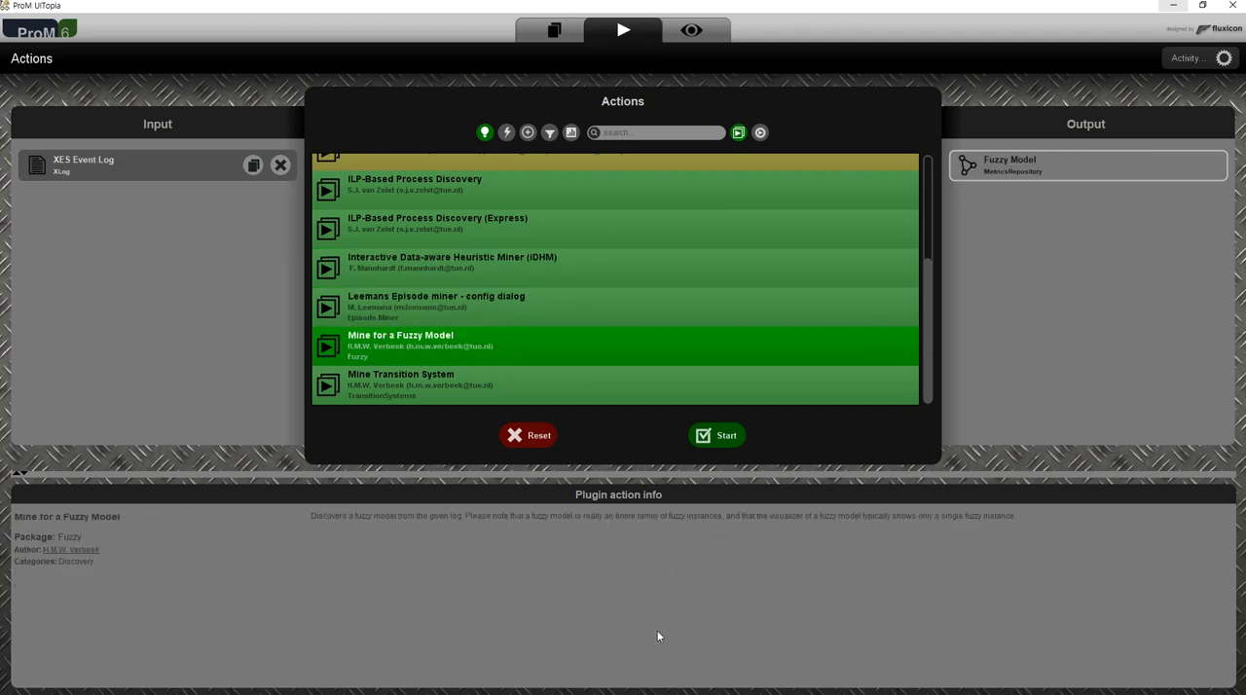
scroll(604, 390, up, 3)
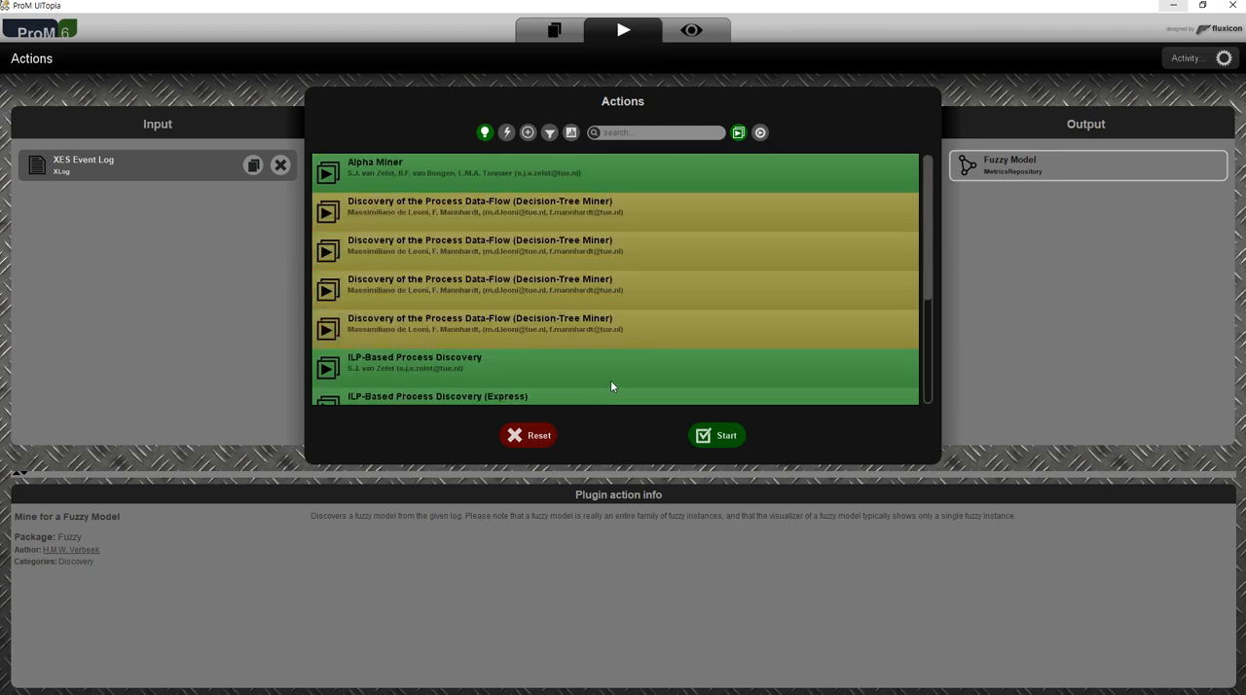